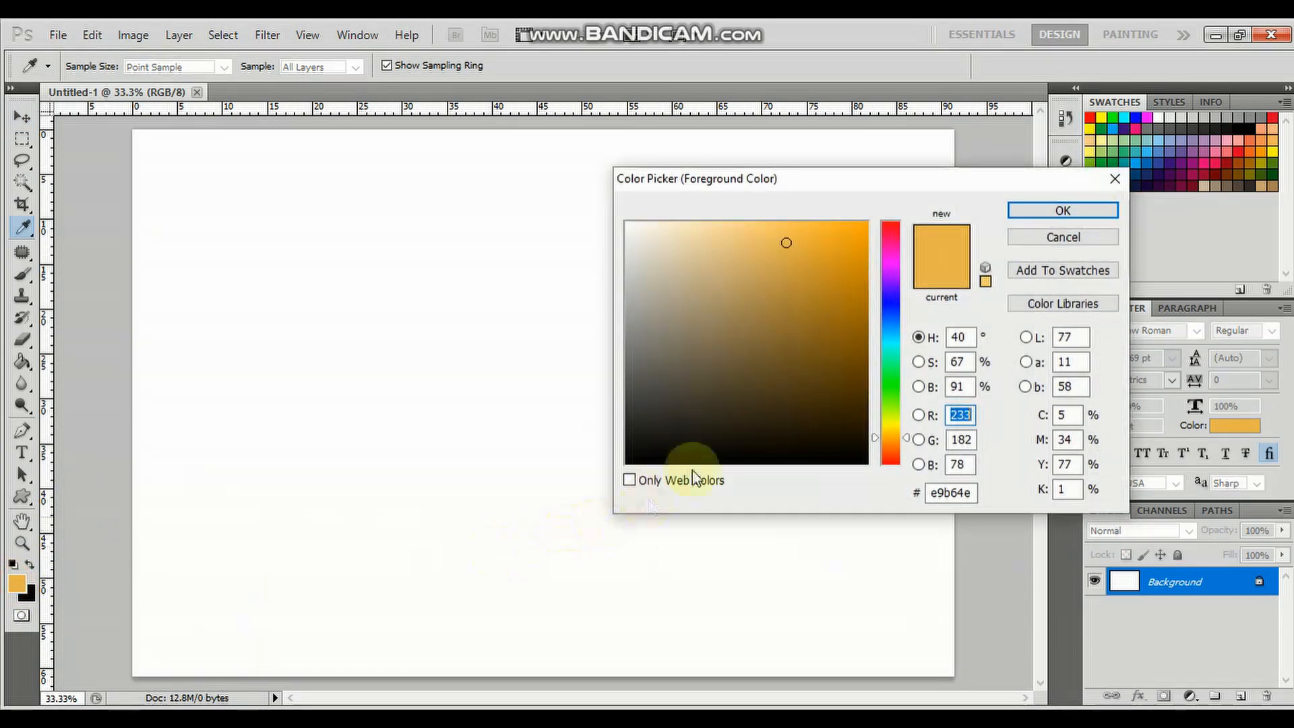
Confirm e9b64e as the foreground color and fill the Background layer with it using the Paint Bucket
click(1061, 211)
key(v)
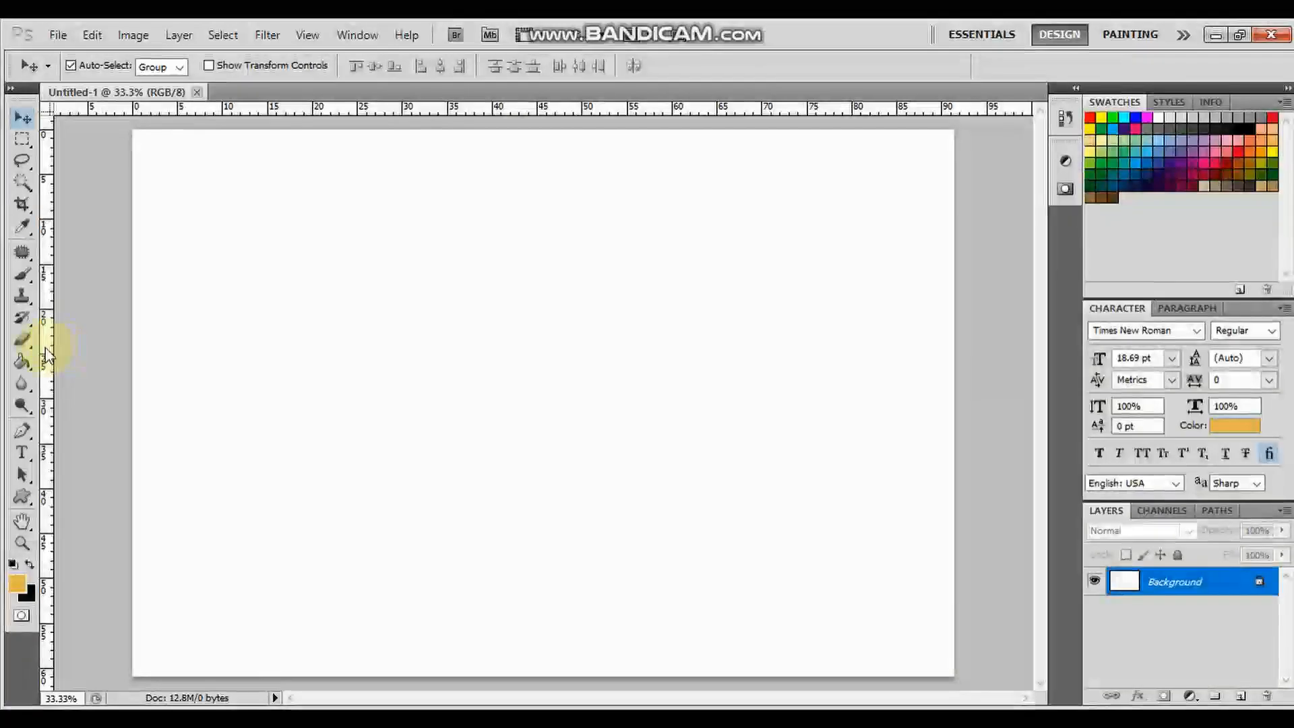
click(22, 362)
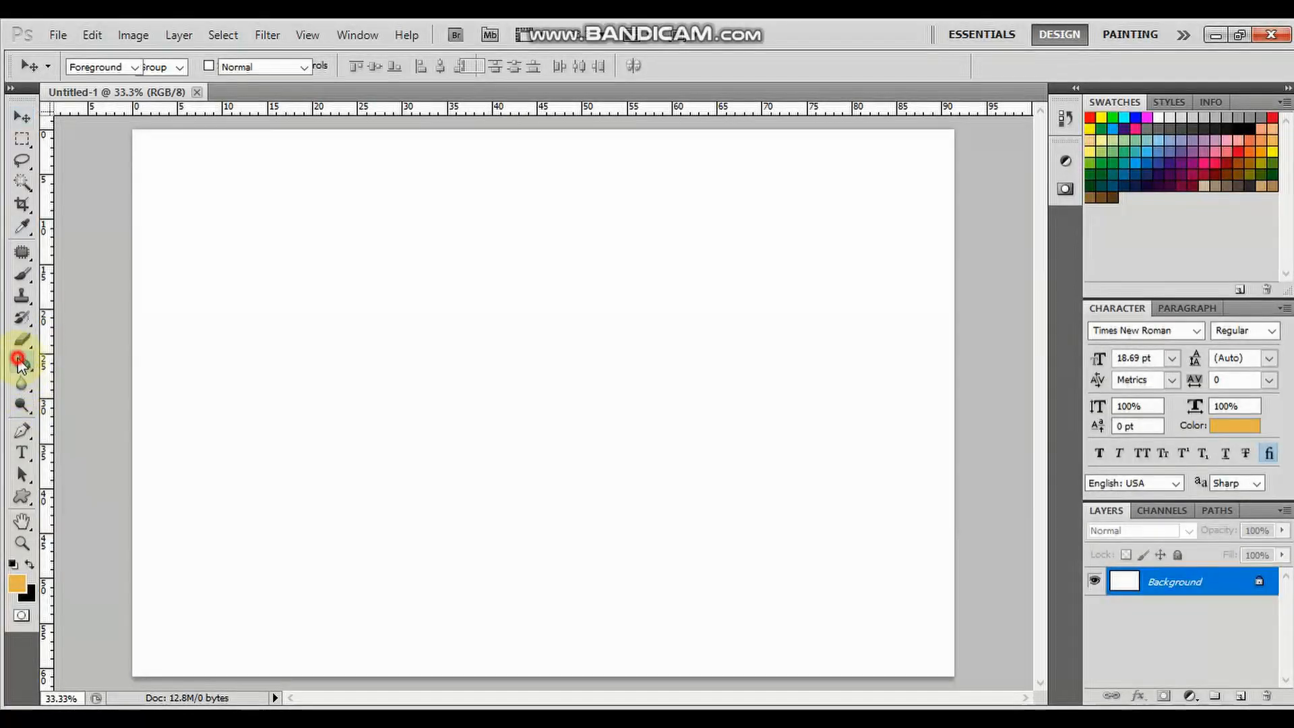
click(277, 342)
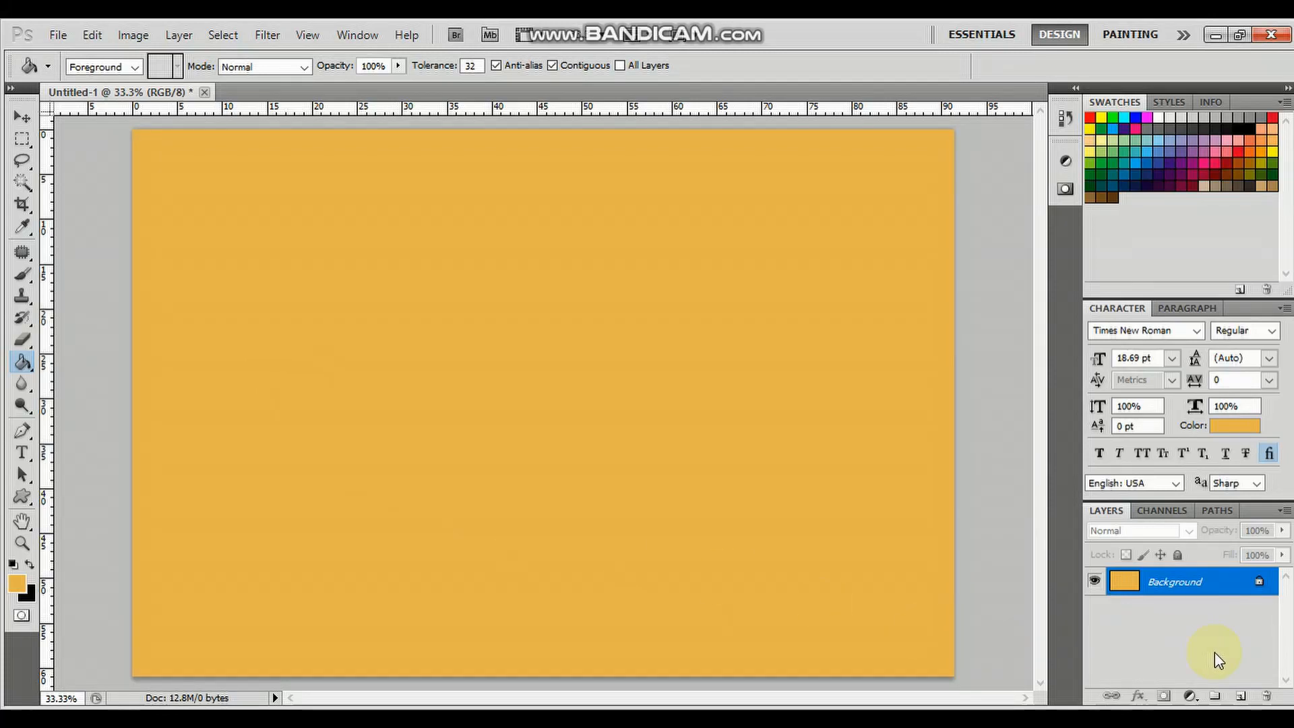
Place the dotted pattern image "3568266 copy" from the canvas's top-left corner and enlarge it to about 350% to cover the background
click(54, 35)
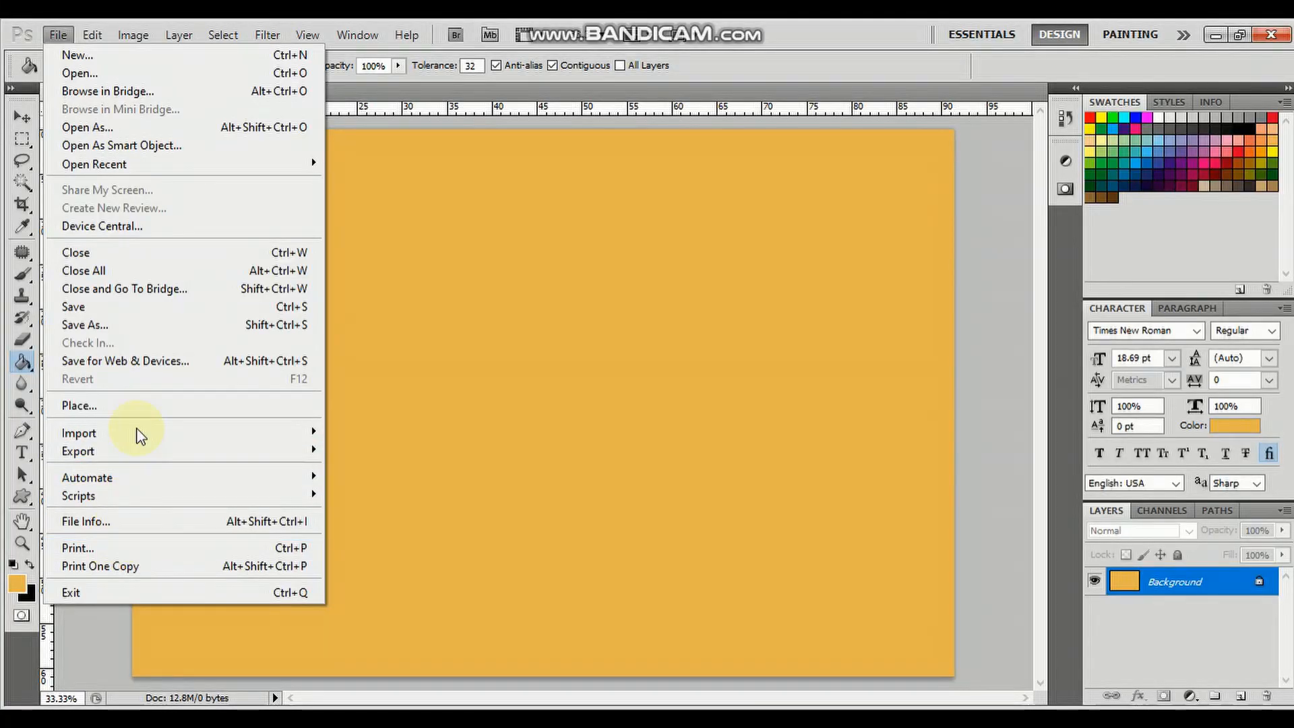
click(145, 405)
double_click(1026, 189)
drag(627, 402, 351, 207)
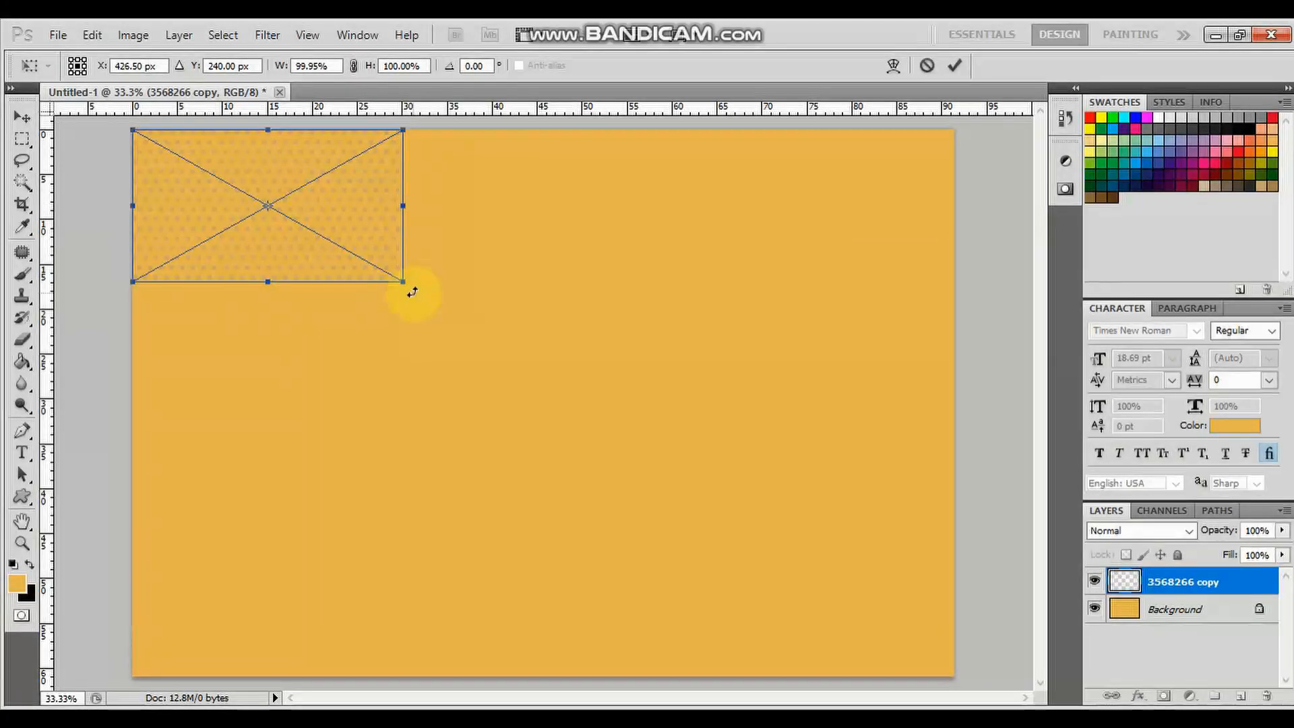
mouse_move(406, 282)
mouse_down()
mouse_move(818, 607)
mouse_move(1073, 699)
mouse_move(1062, 705)
mouse_up()
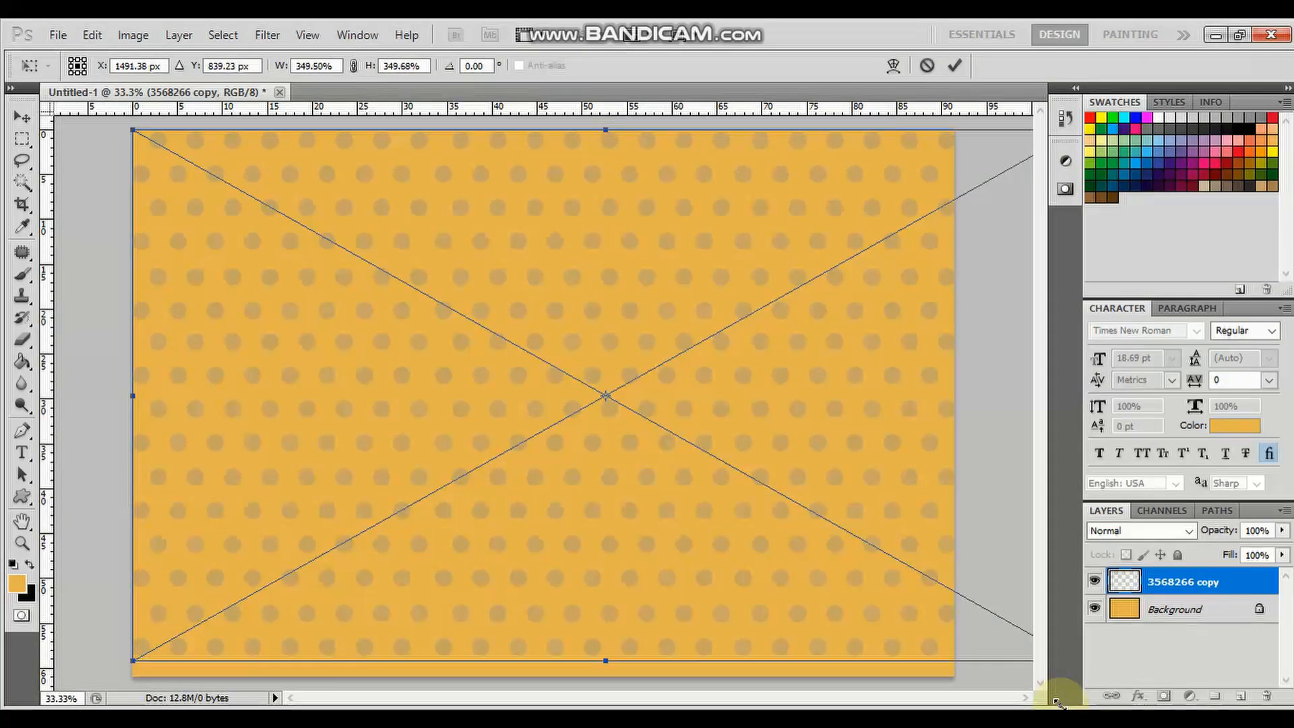
key(Return)
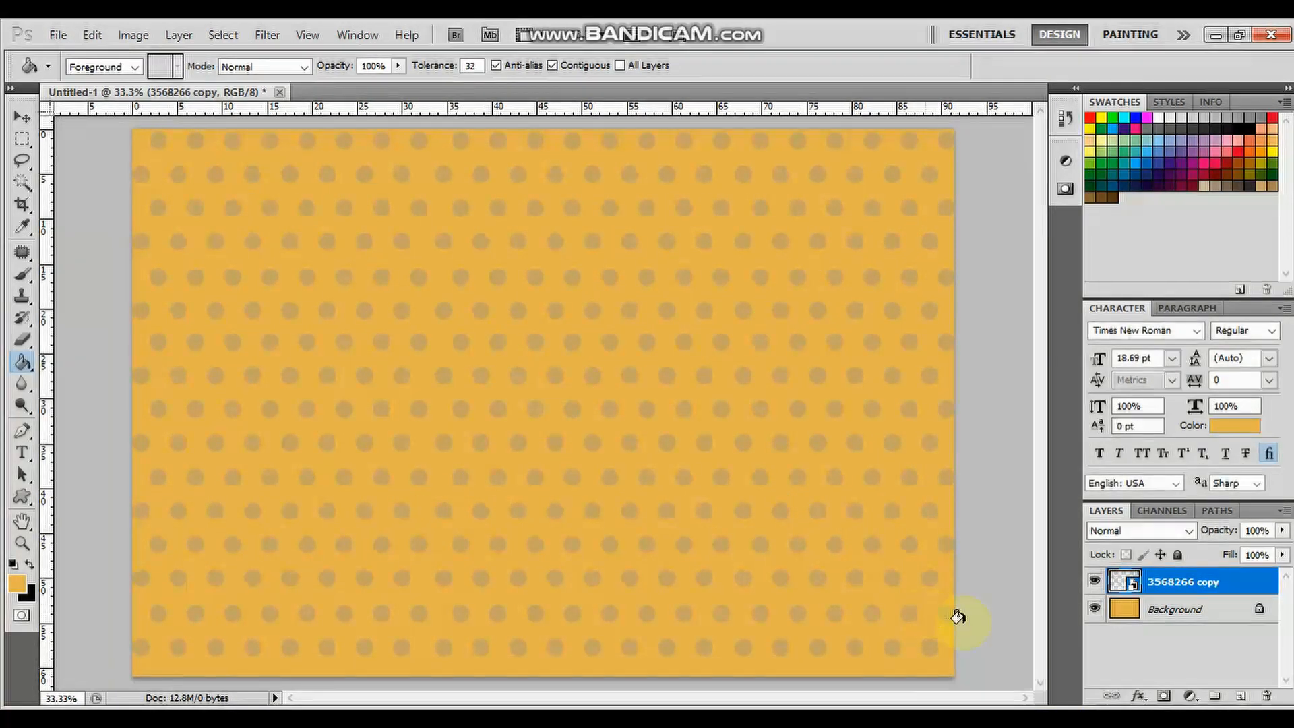
Switch to the Notepad note, copy the color code e7ae44, and return to the Photoshop document
click(520, 707)
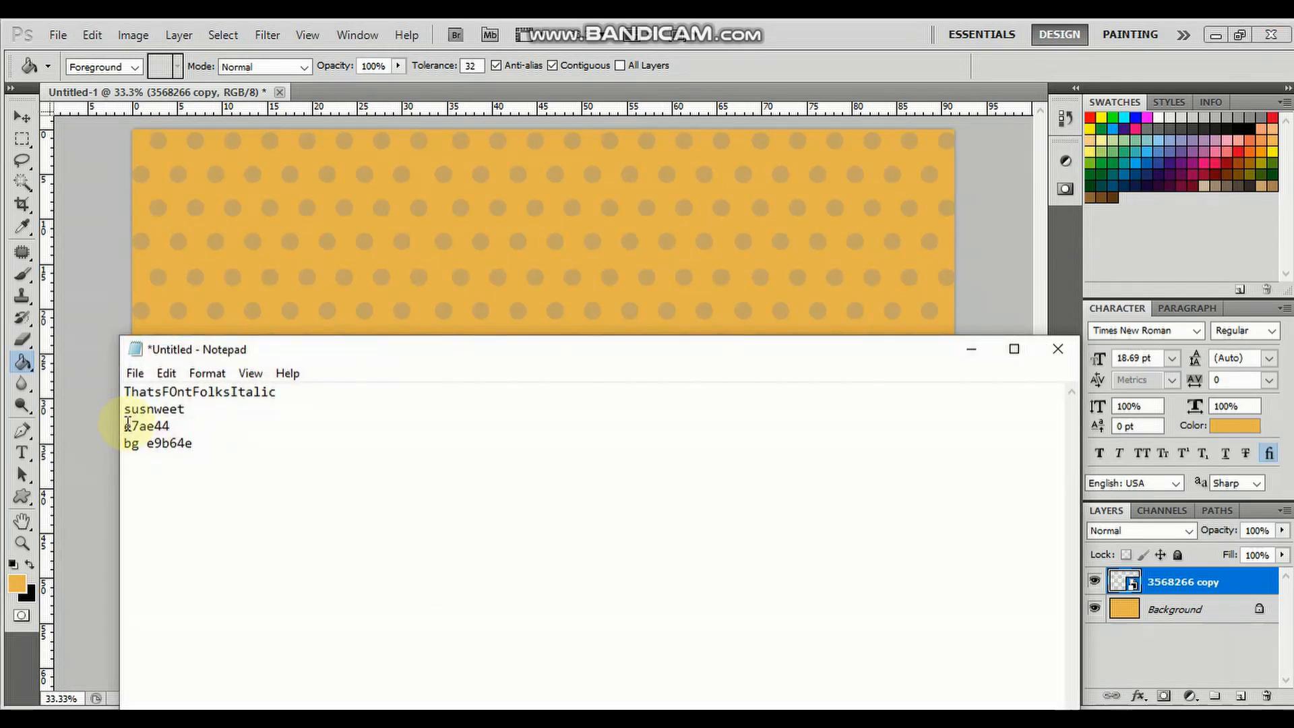
drag(126, 423, 211, 437)
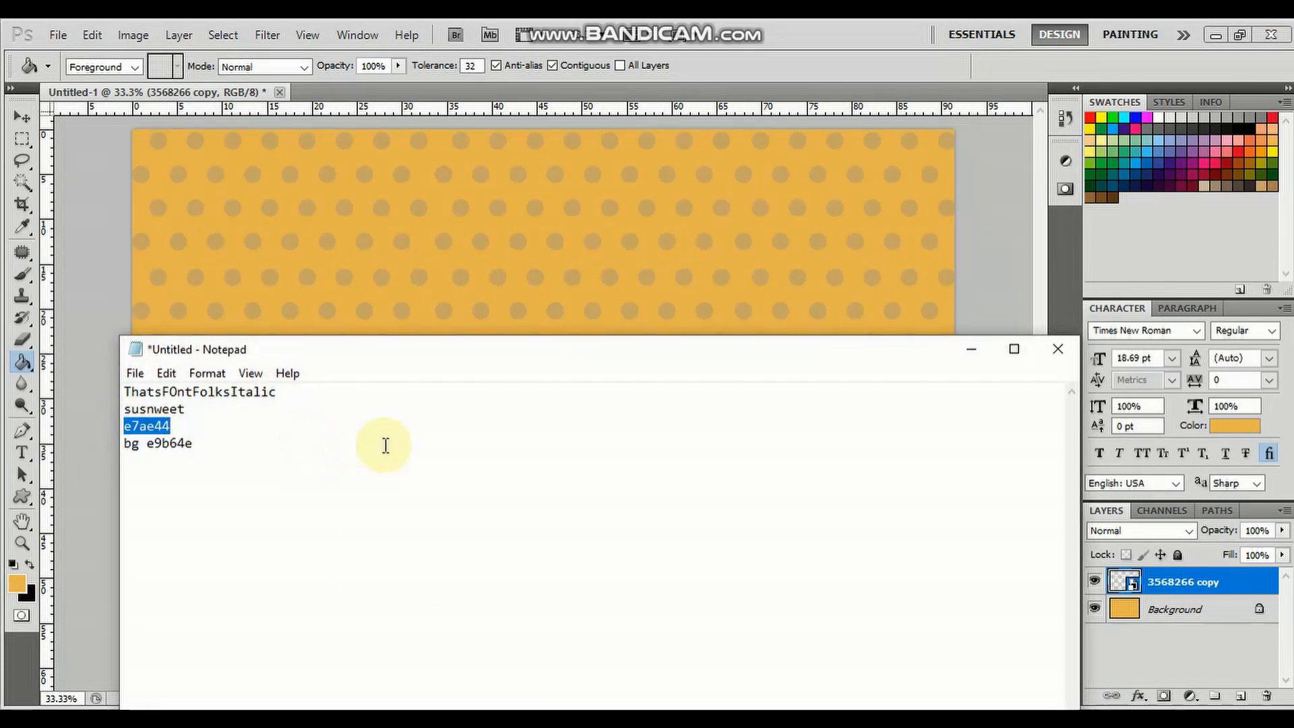
click(969, 350)
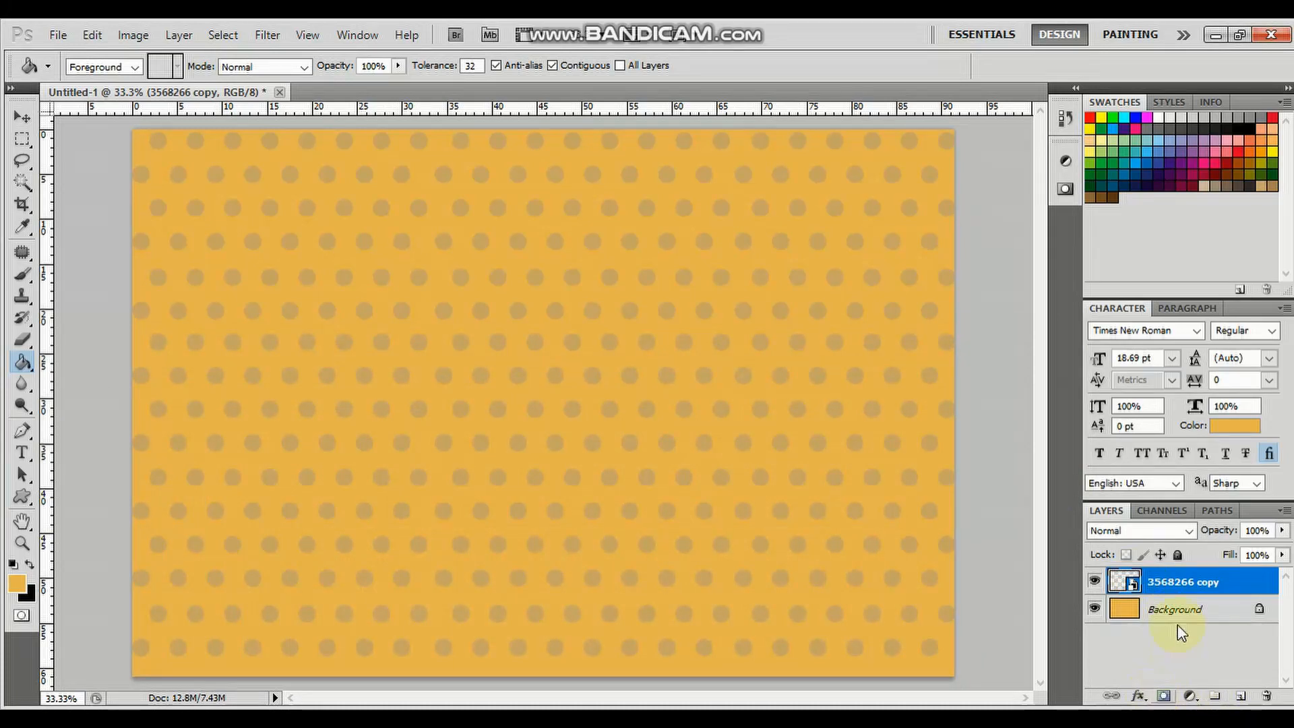
Rasterize the dotted pattern layer and apply a Color Overlay in e7ae44 at 100% opacity
right_click(1183, 581)
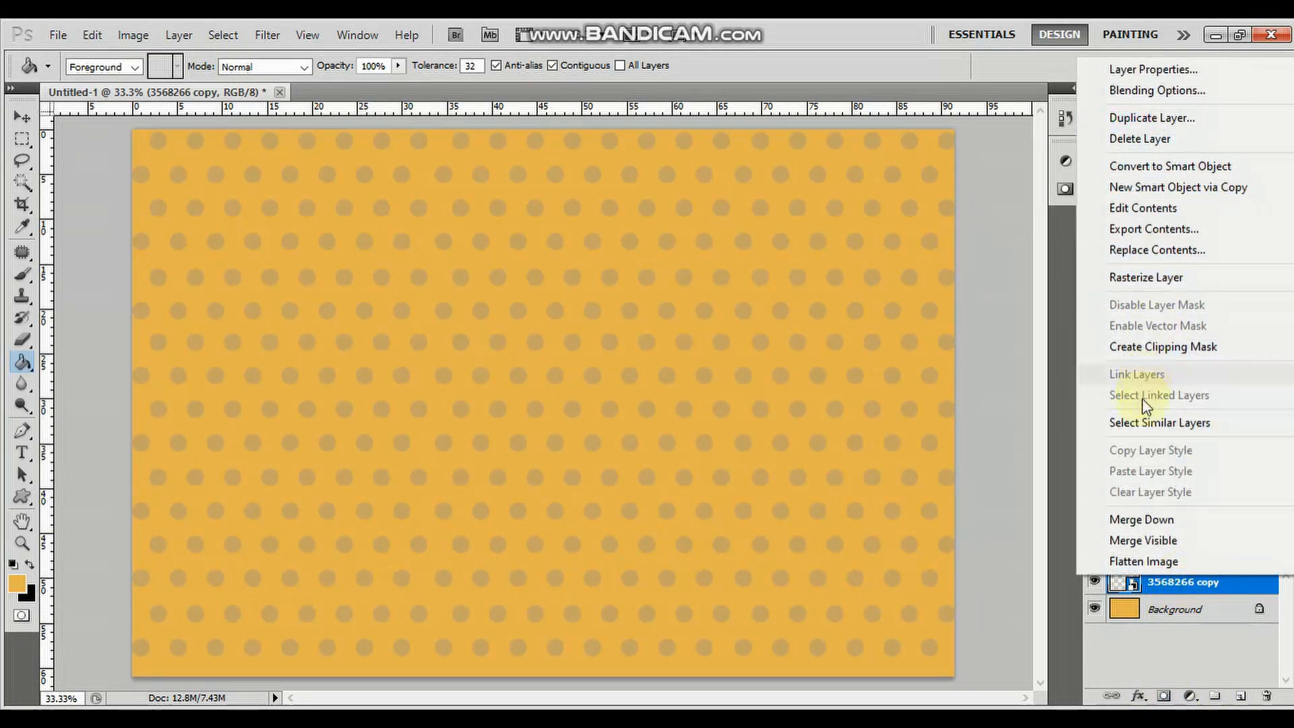
click(1149, 277)
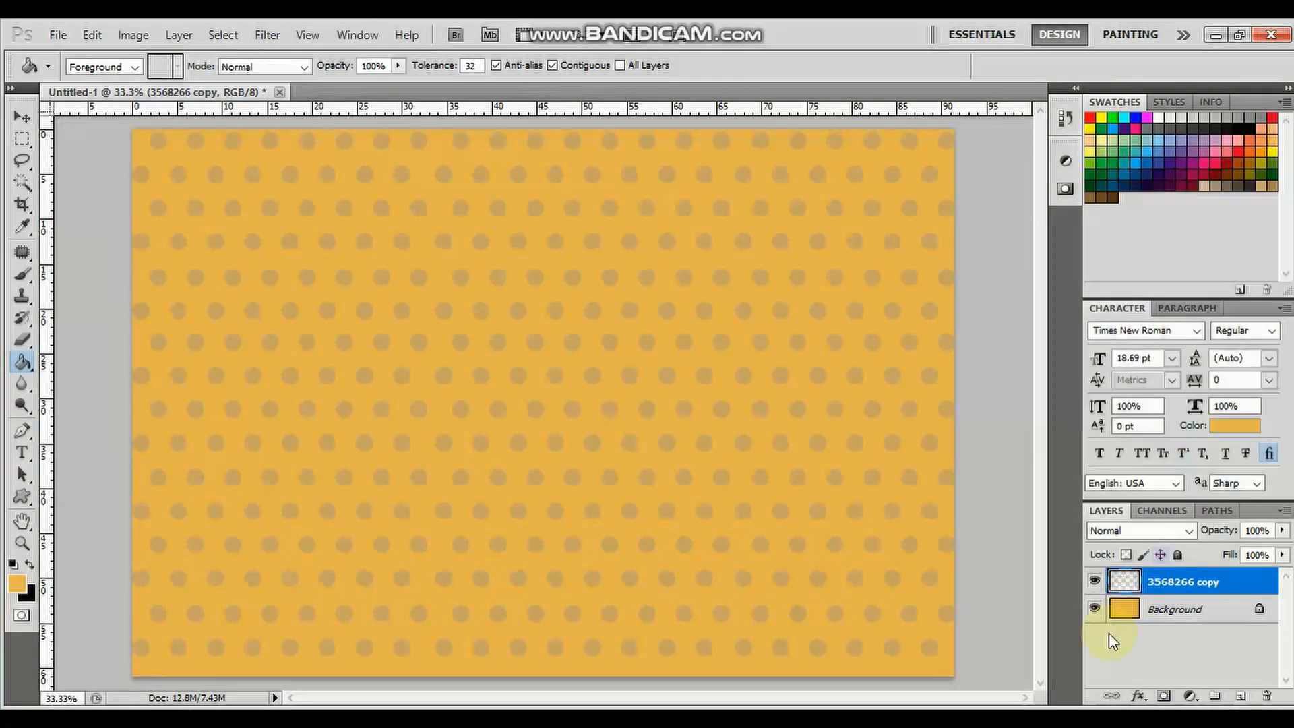
click(1136, 694)
click(1156, 613)
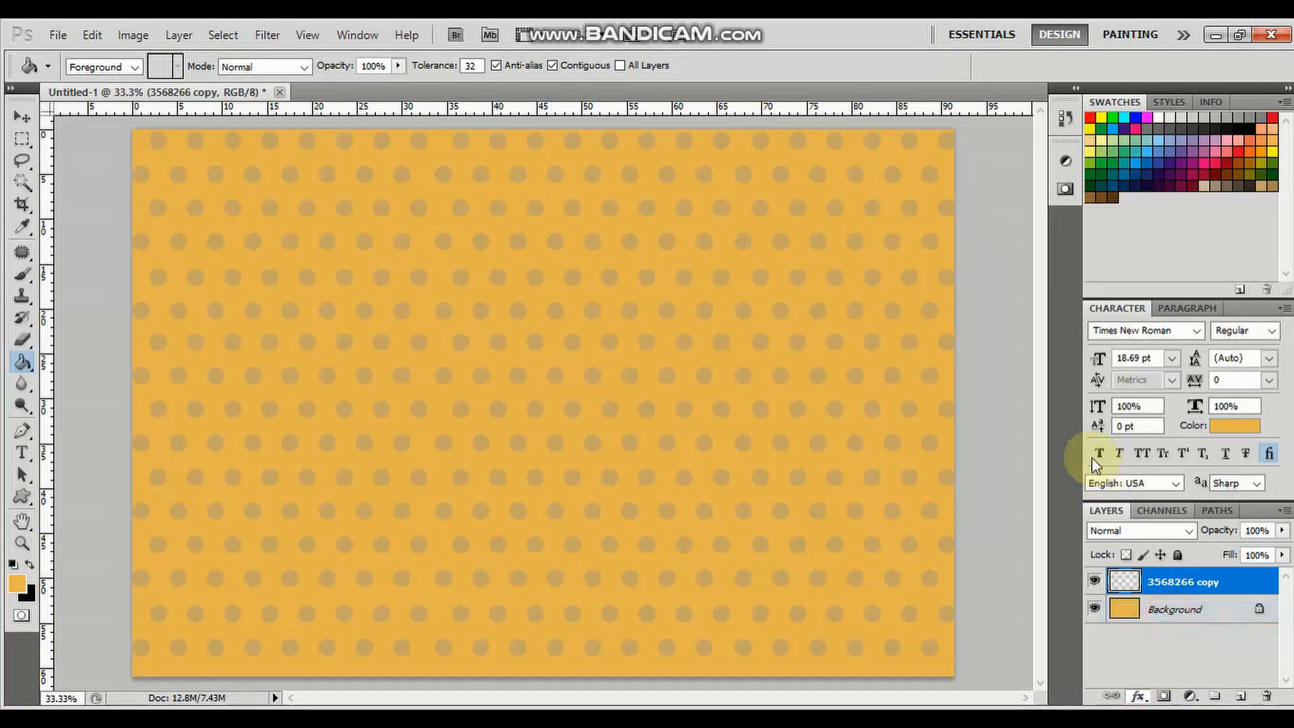
click(1011, 278)
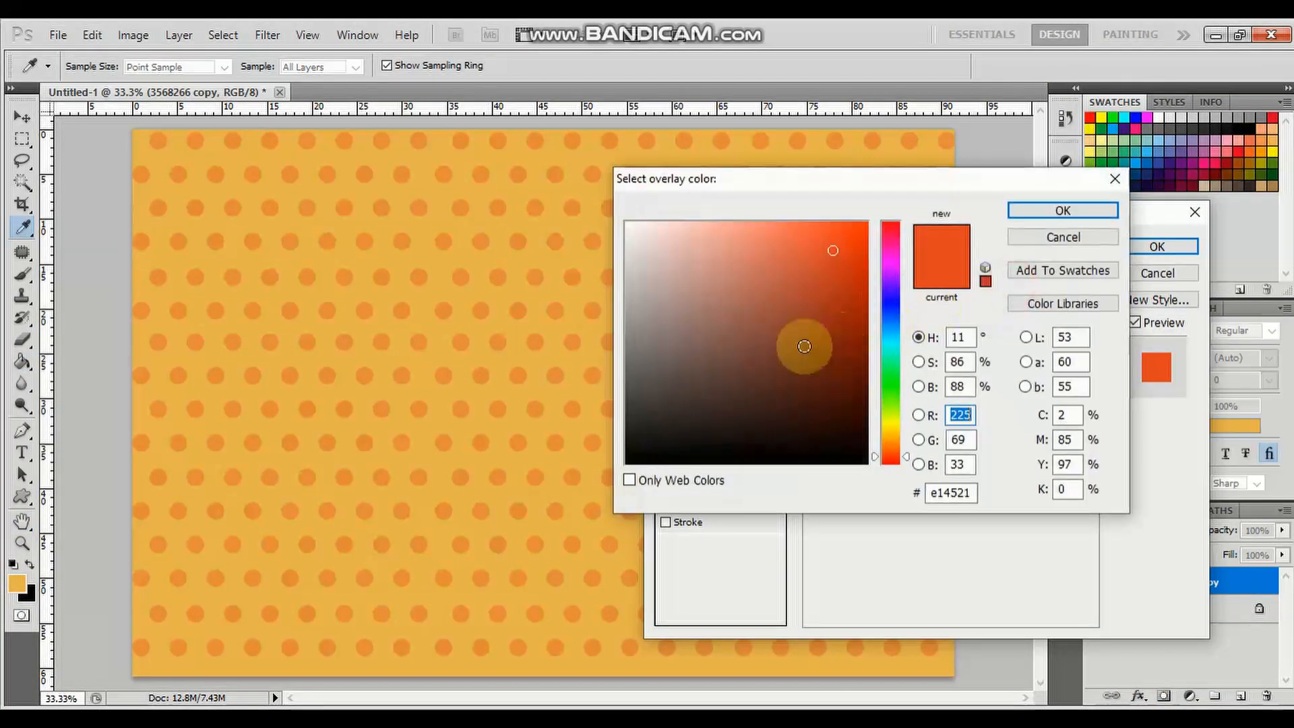
click(203, 578)
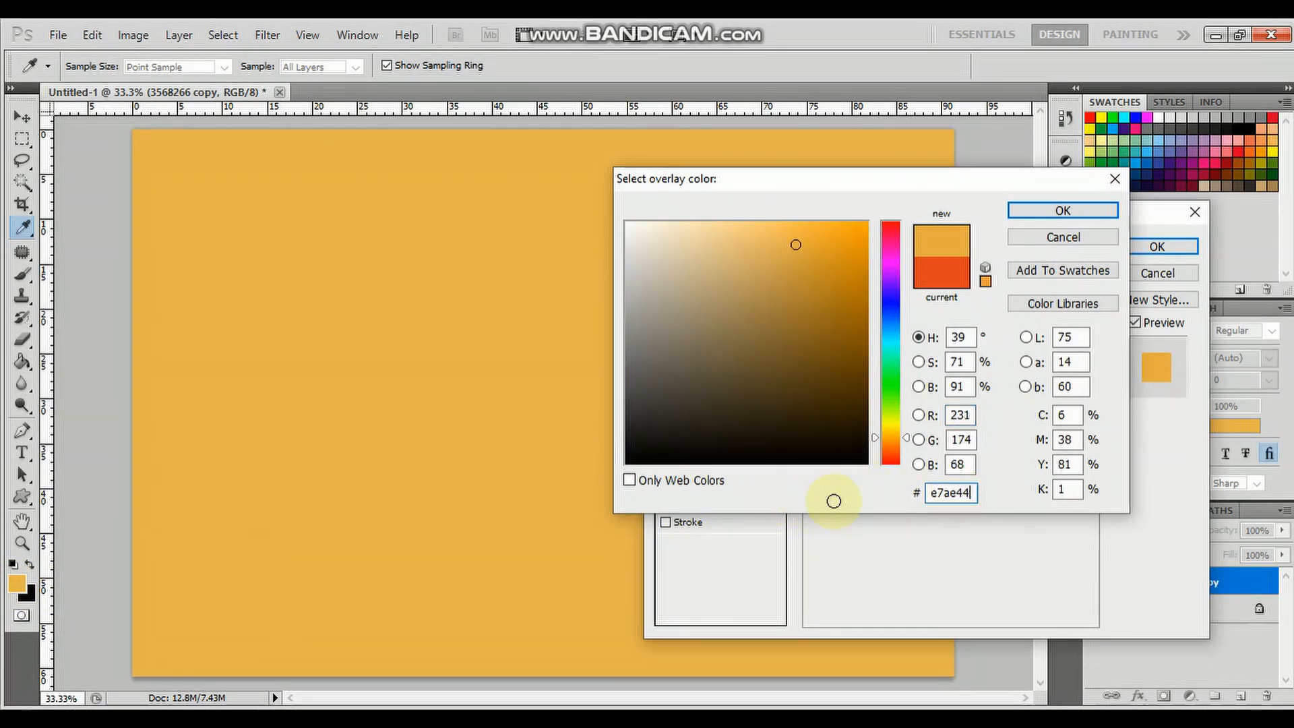
click(1087, 212)
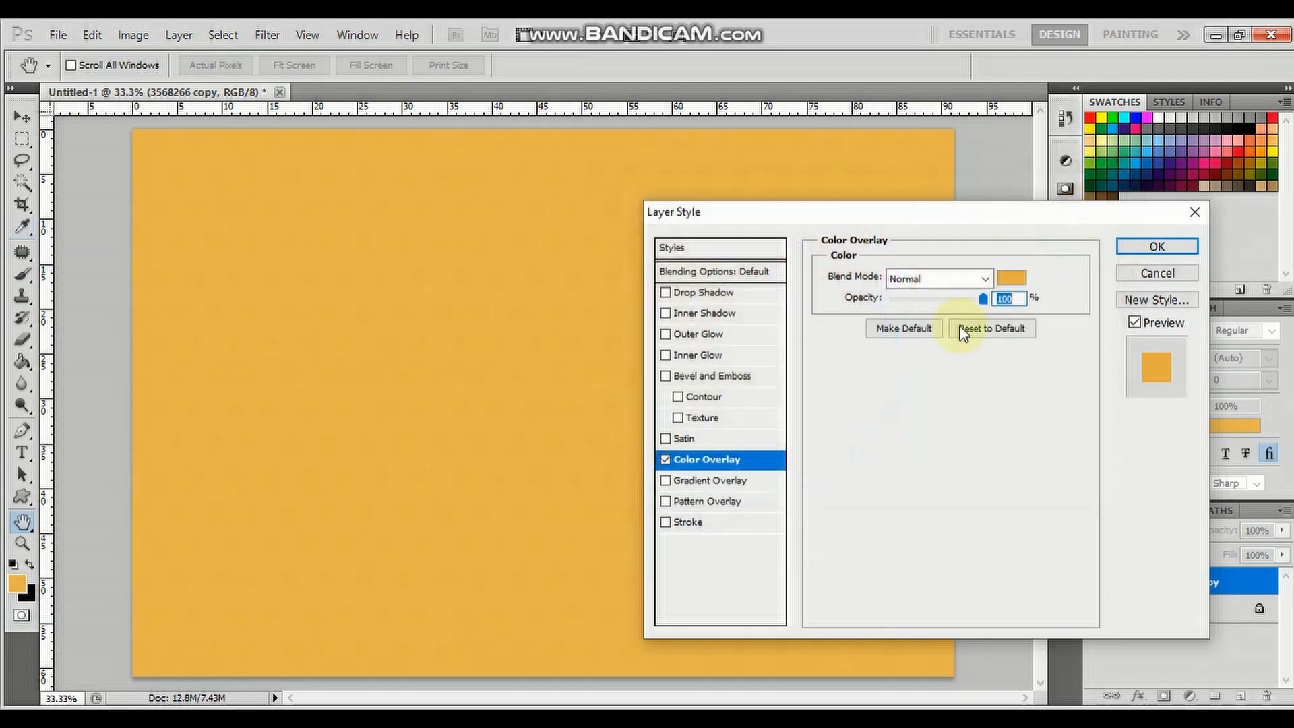
click(1137, 249)
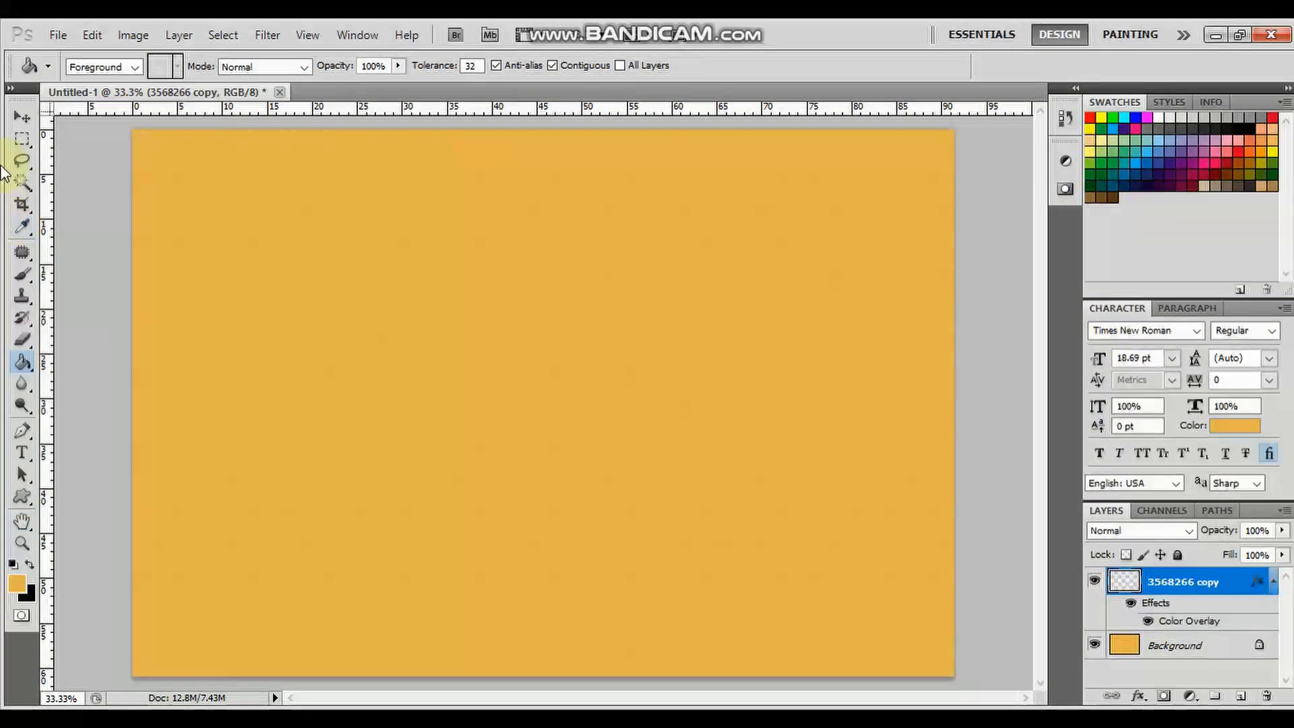
Open the cupcake images 1, 2 and 3 from the b-day folder together
click(21, 119)
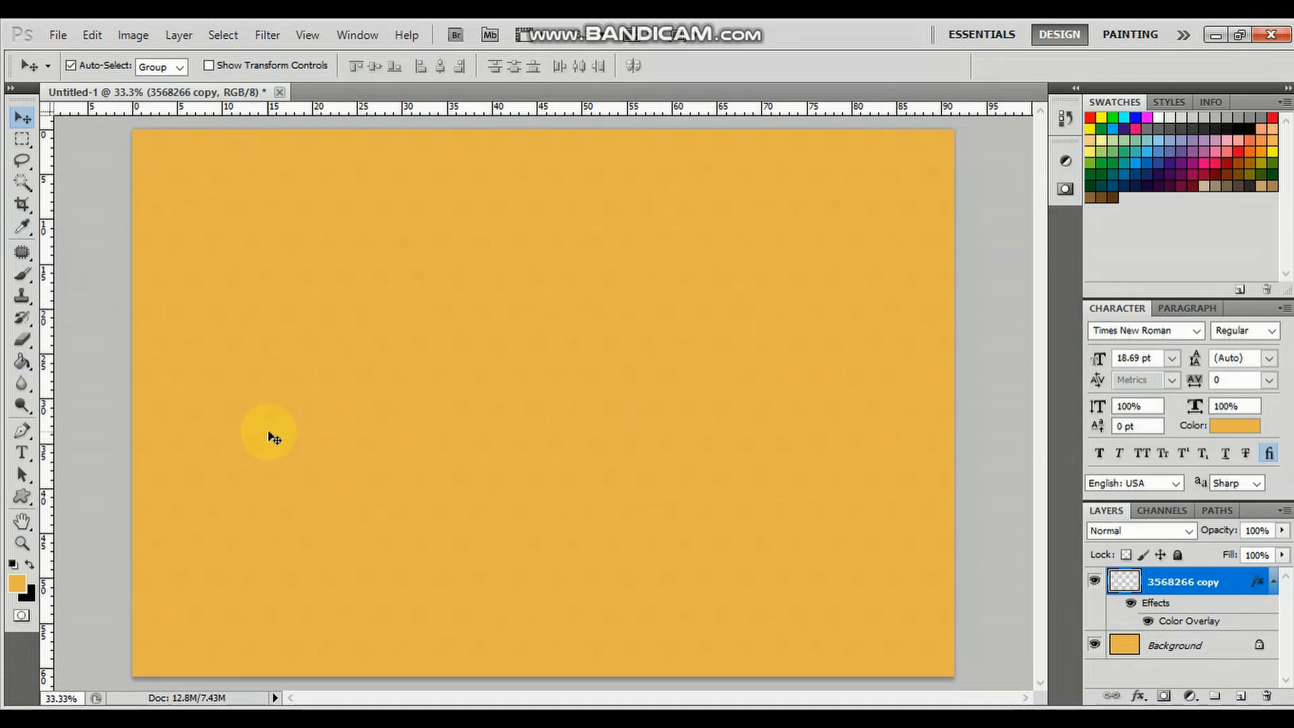
click(54, 35)
click(600, 350)
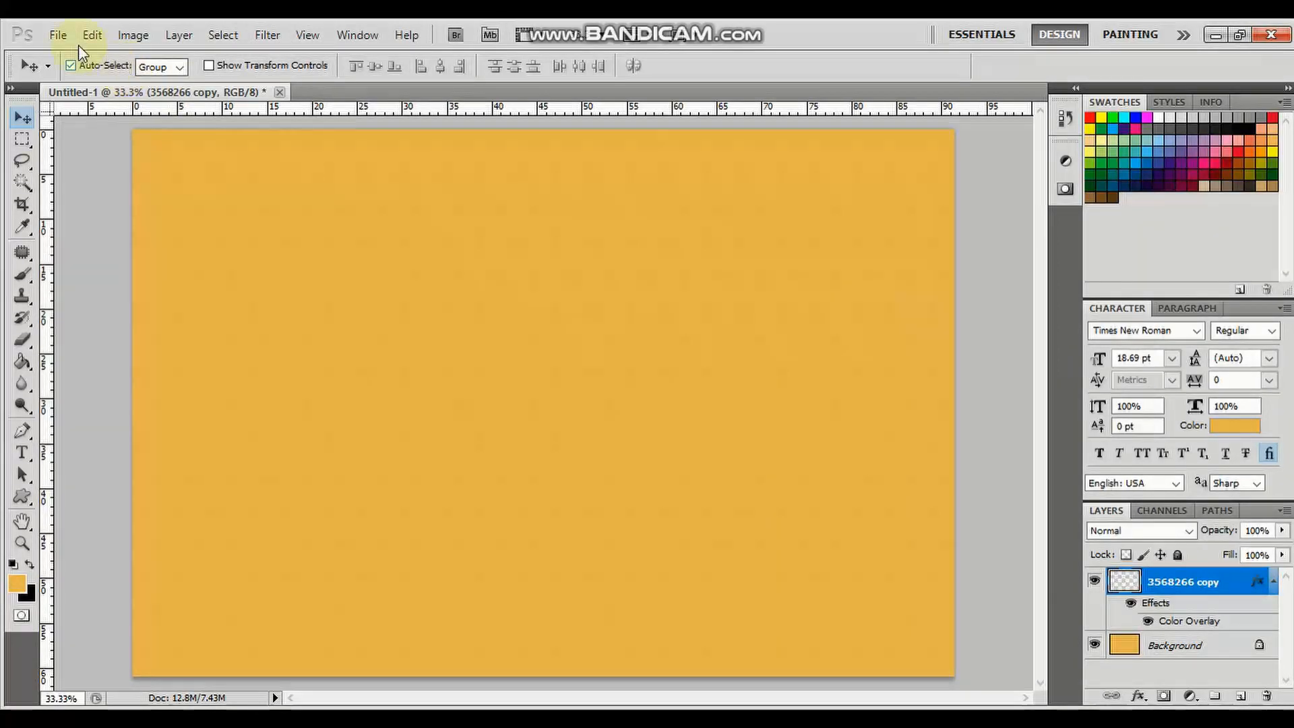
click(58, 35)
click(74, 75)
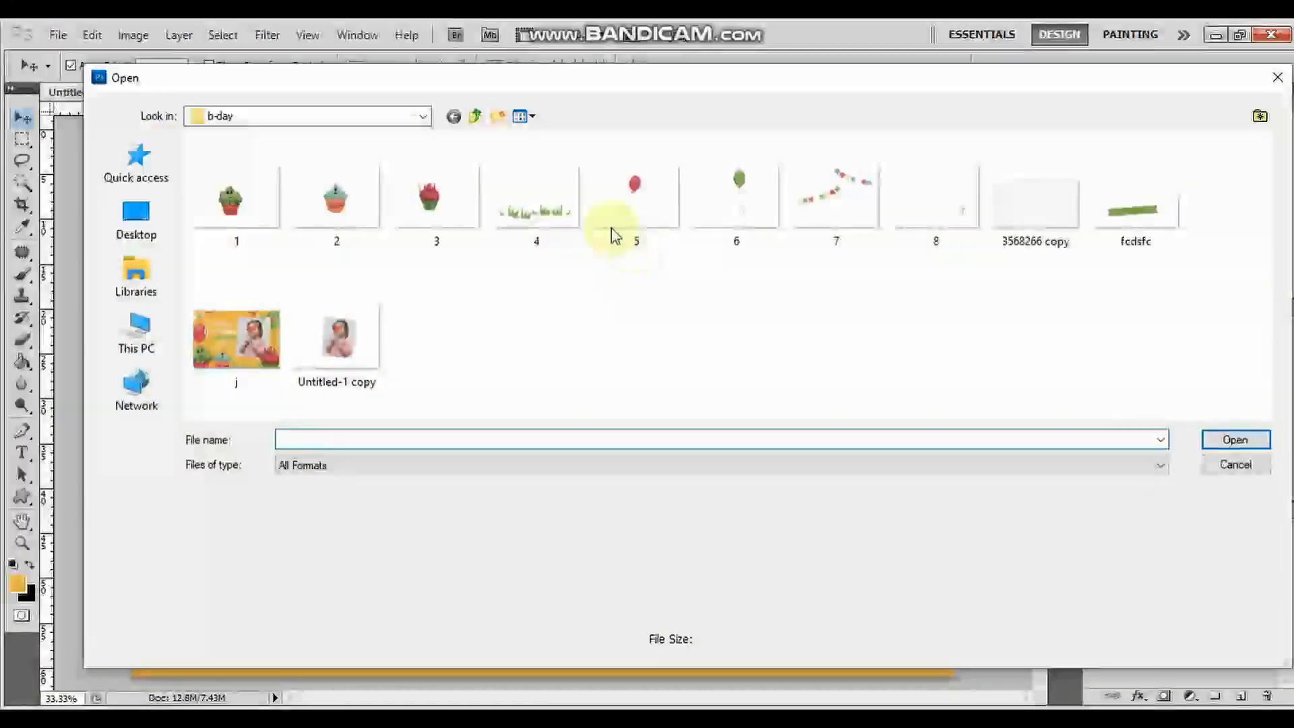
click(244, 203)
ctrl+click(329, 222)
ctrl+click(416, 216)
click(1255, 441)
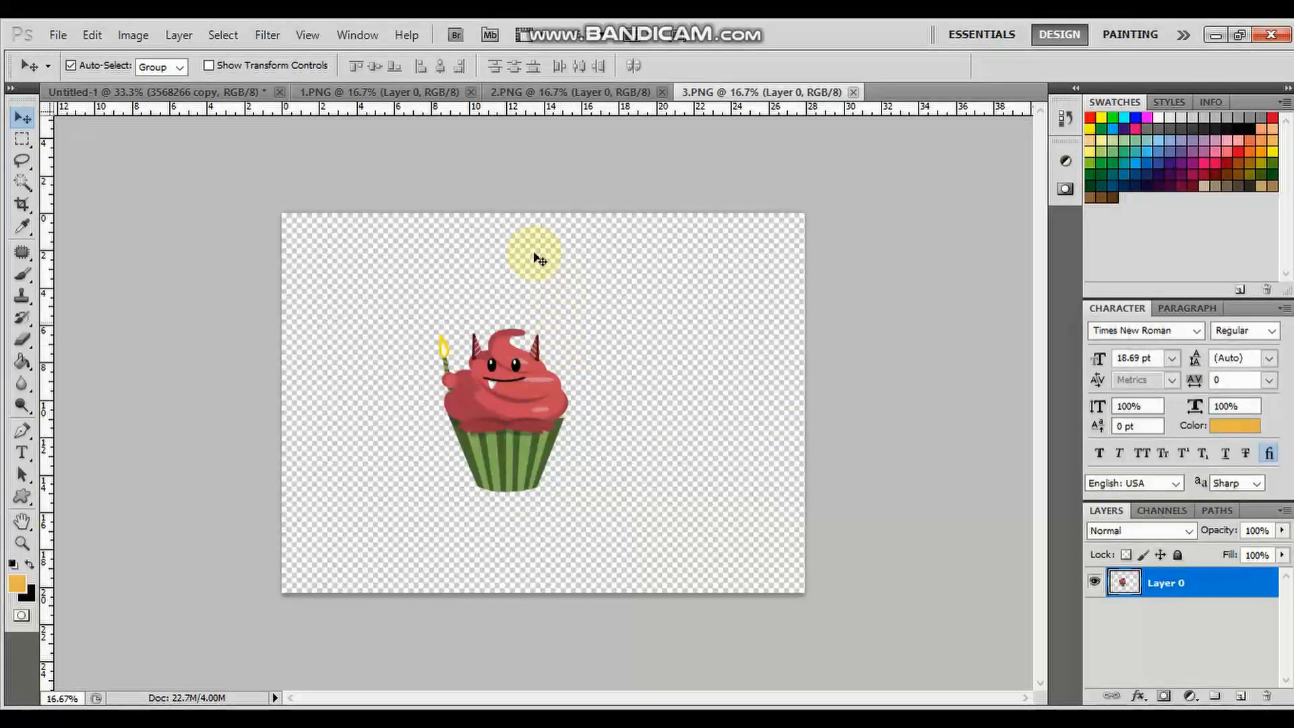
Bring the green cupcake from 1.PNG into the orange design and position it in the canvas's bottom-left corner
click(397, 93)
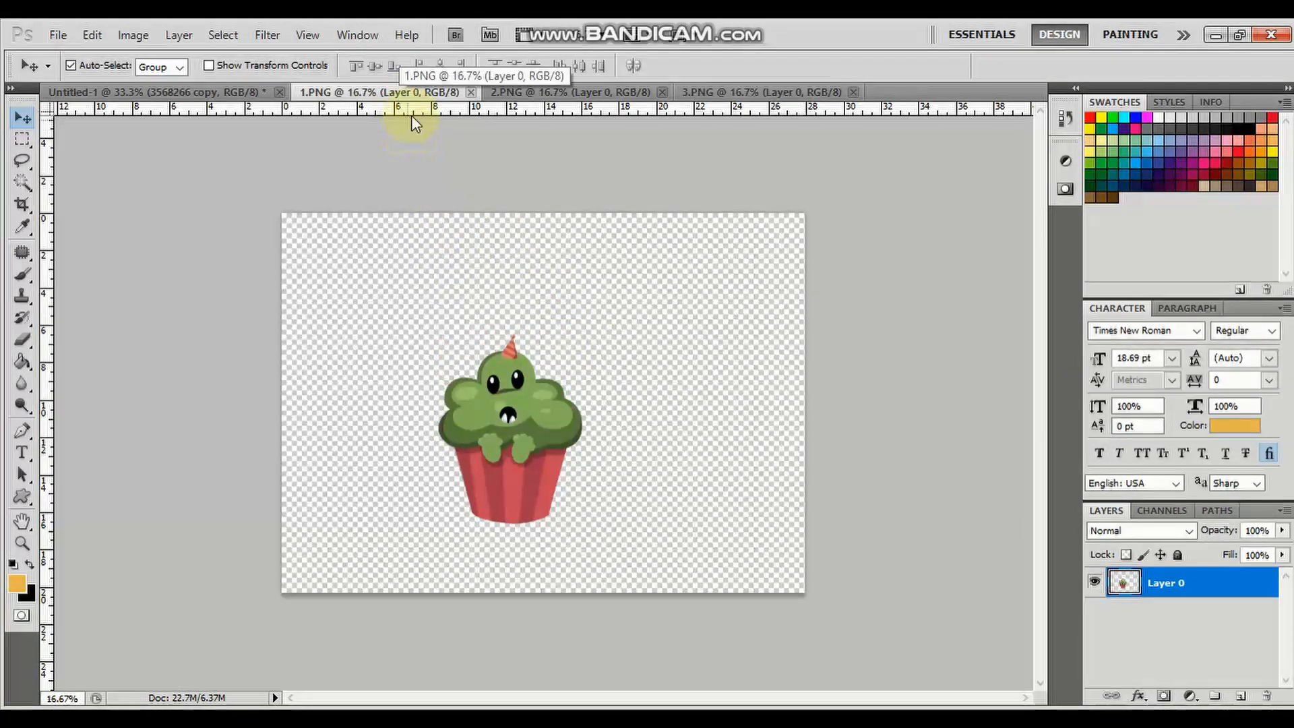
drag(527, 430, 288, 391)
mouse_move(279, 563)
mouse_down()
mouse_move(275, 523)
mouse_move(285, 568)
mouse_up()
scroll(330, 536, down, 3)
drag(339, 496, 338, 515)
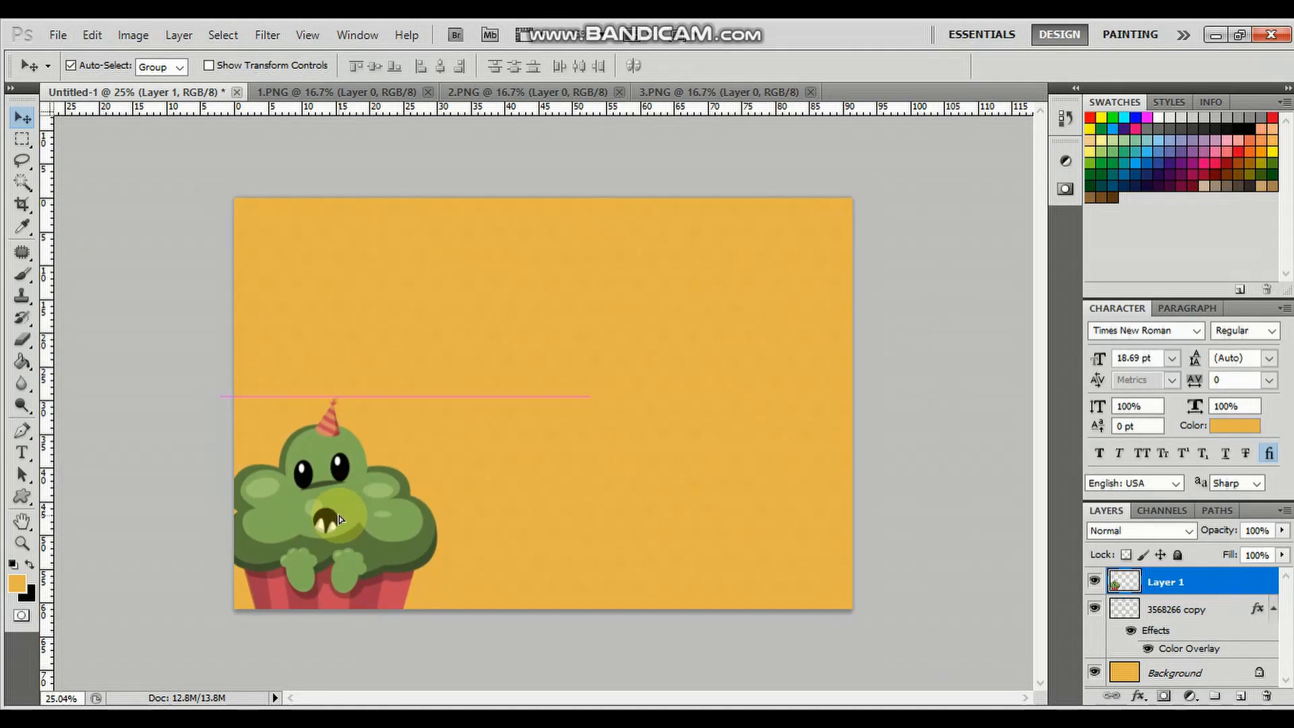
Bring the blue cupcake from 2.PNG into the design, scale it down and place it beside the green cupcake
click(593, 92)
drag(551, 425, 548, 455)
key(ctrl+t)
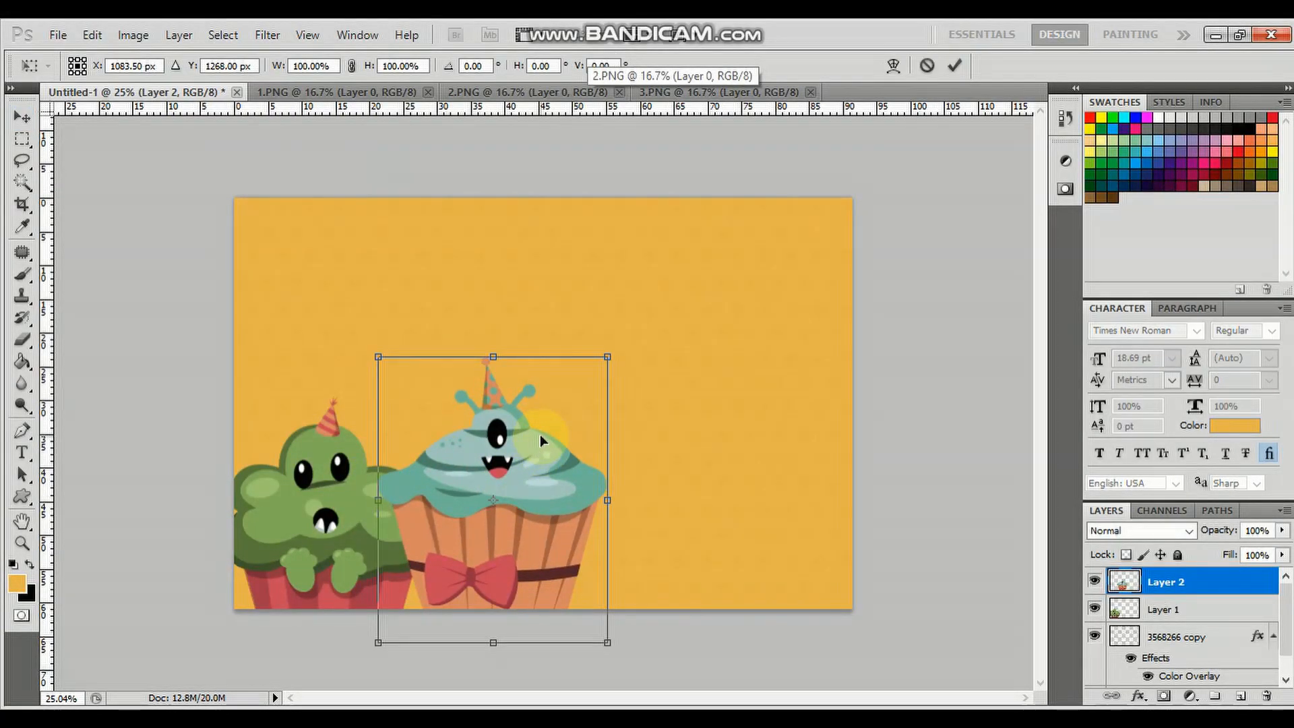
drag(606, 354, 563, 411)
drag(530, 457, 512, 507)
key(Return)
Scale the green cupcake to about 76% and reposition it in the canvas's bottom-left corner
click(345, 494)
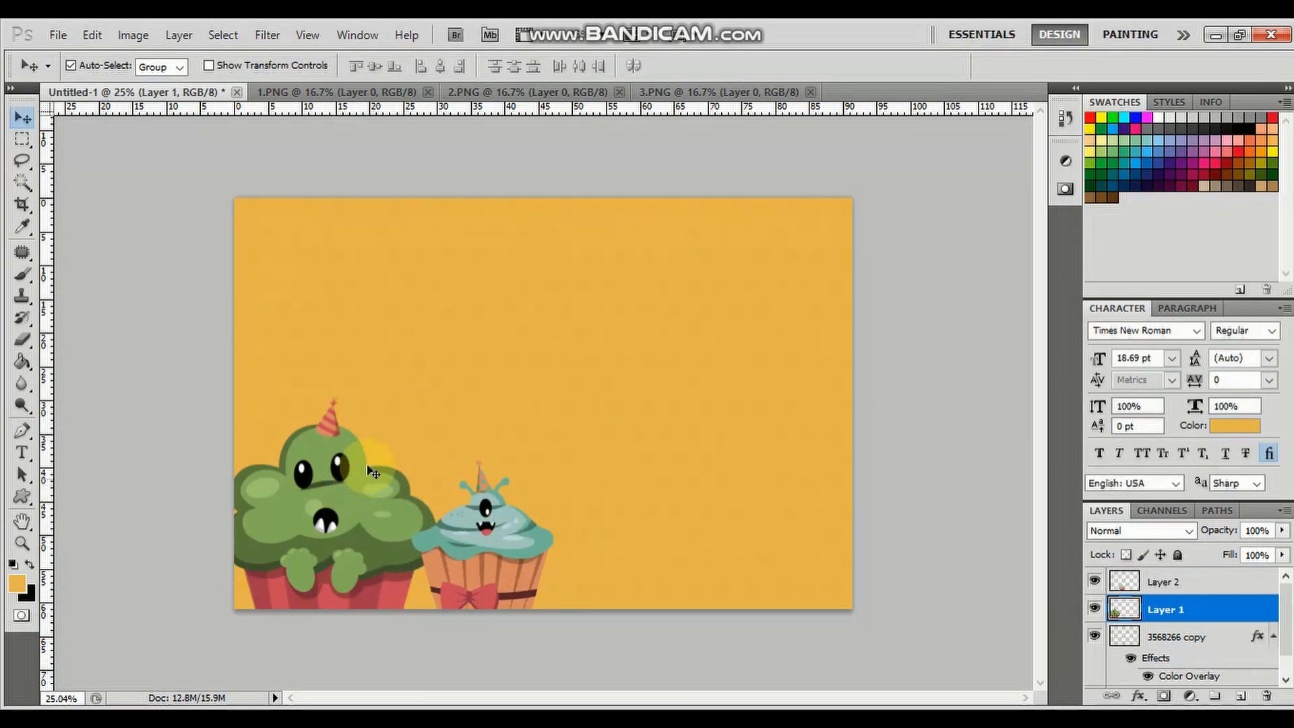
key(ctrl+t)
drag(439, 392, 423, 440)
drag(349, 504, 340, 495)
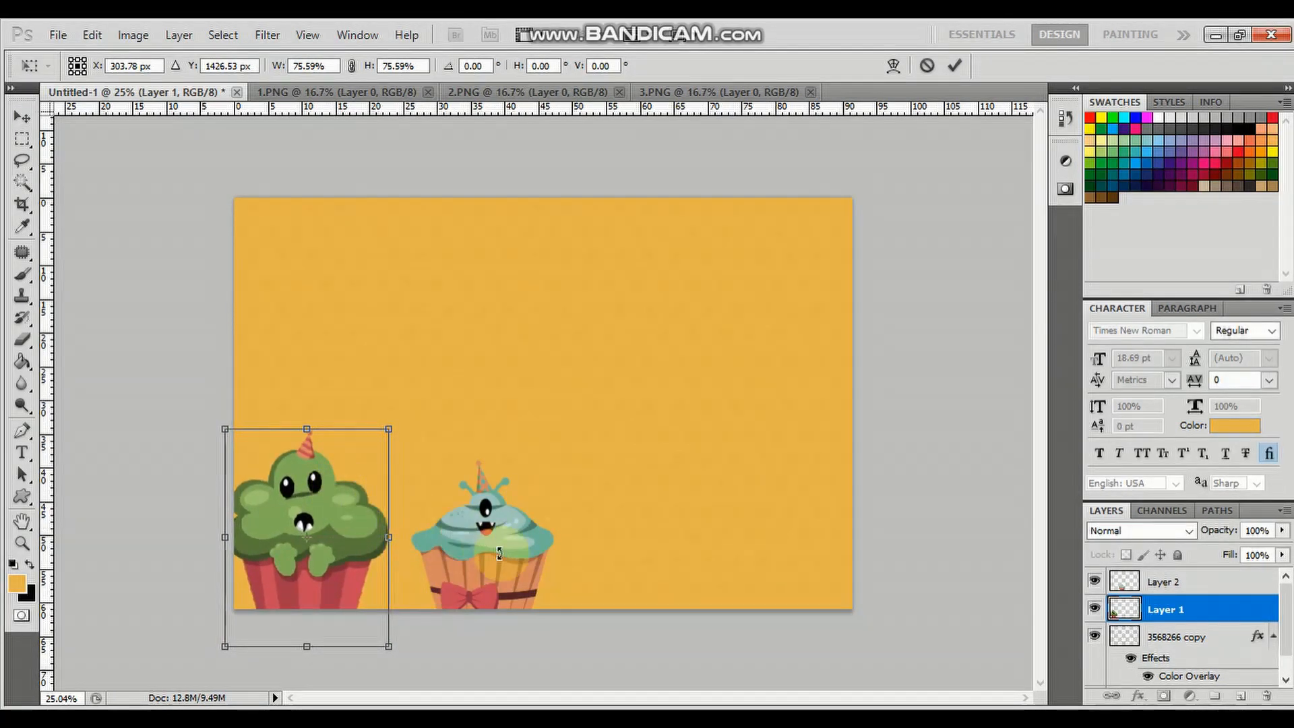
key(Return)
Move the blue cupcake against the green one and bring the green cupcake's layer in front of it
drag(484, 545, 455, 548)
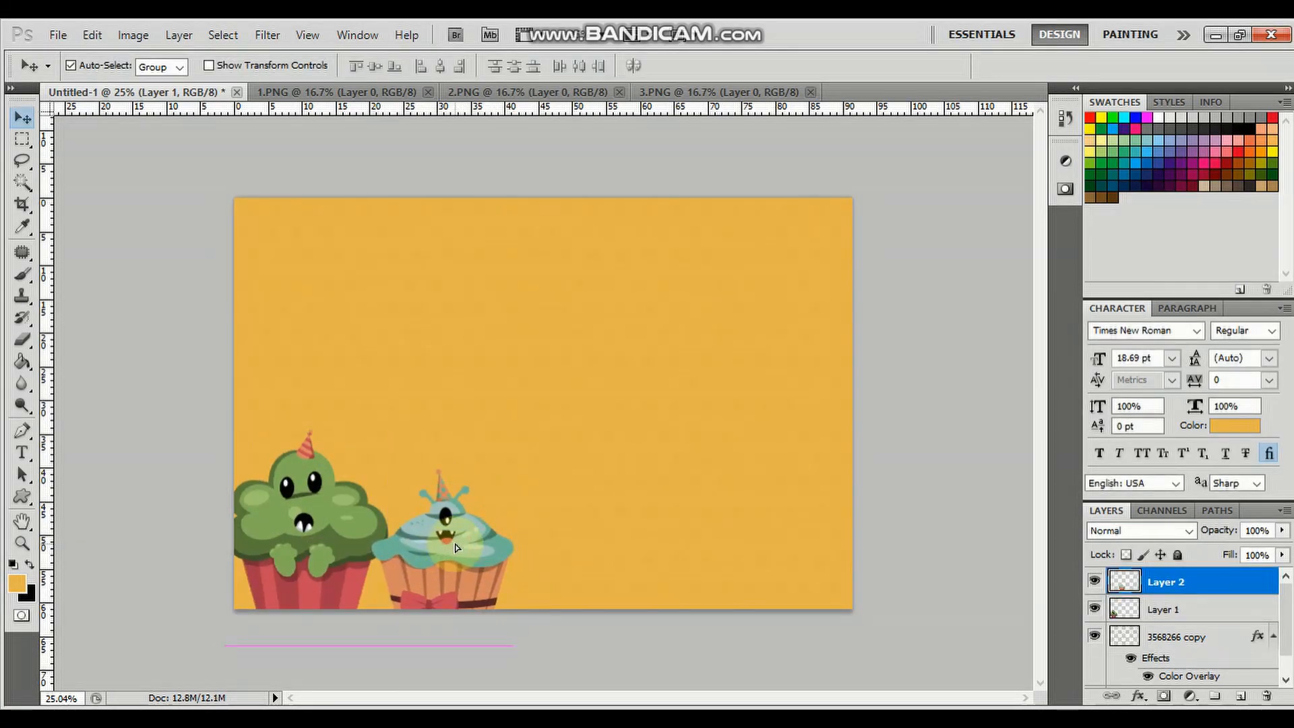
click(325, 535)
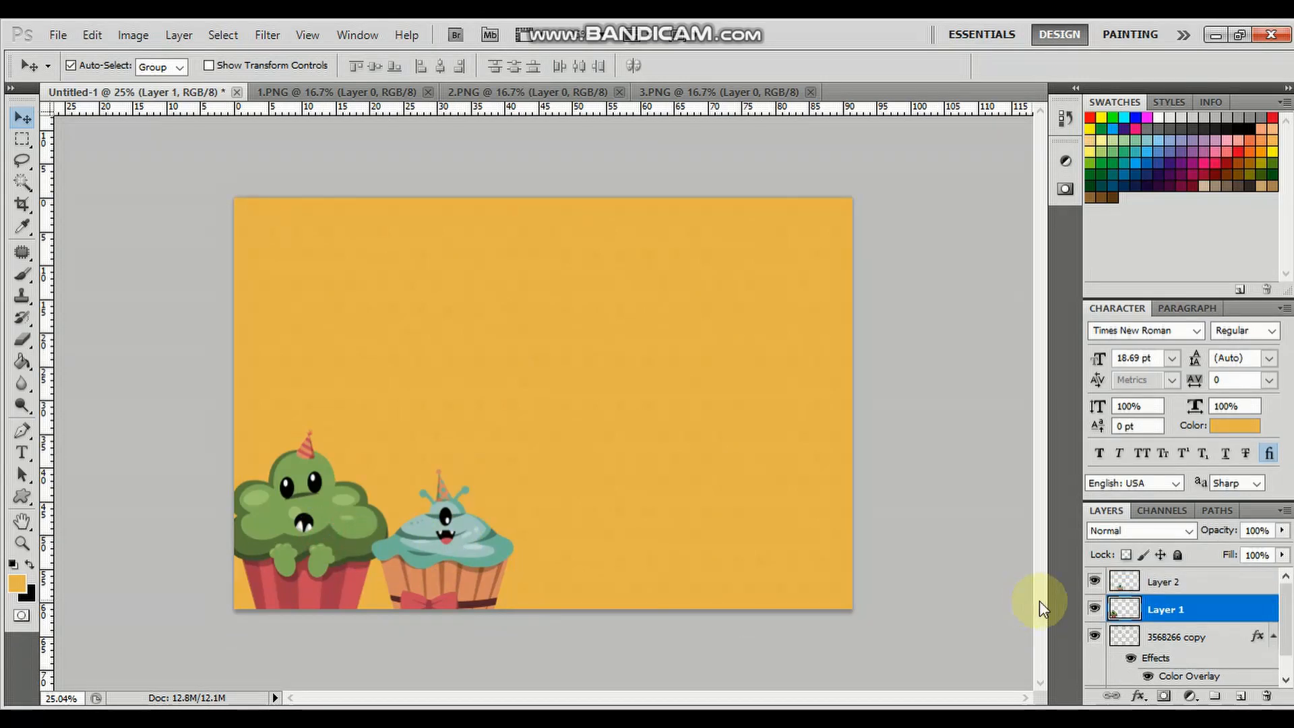
key(ctrl+bracketright)
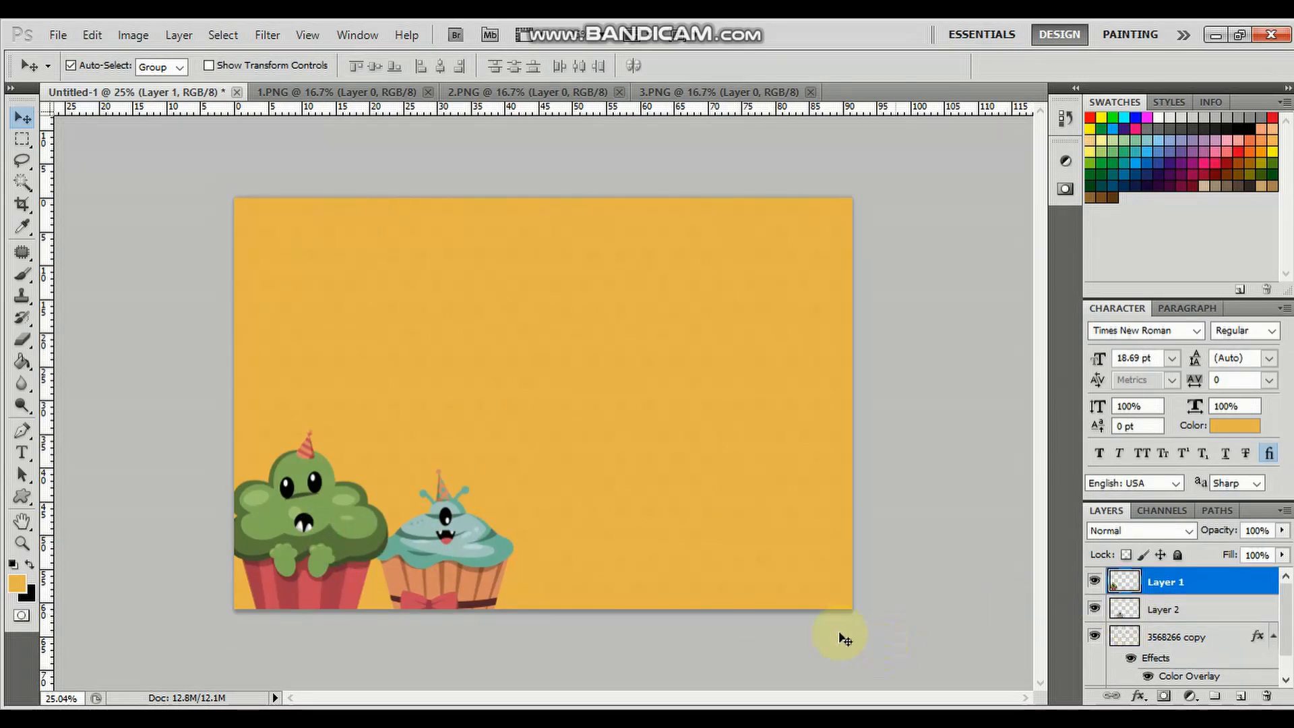
drag(463, 553, 463, 552)
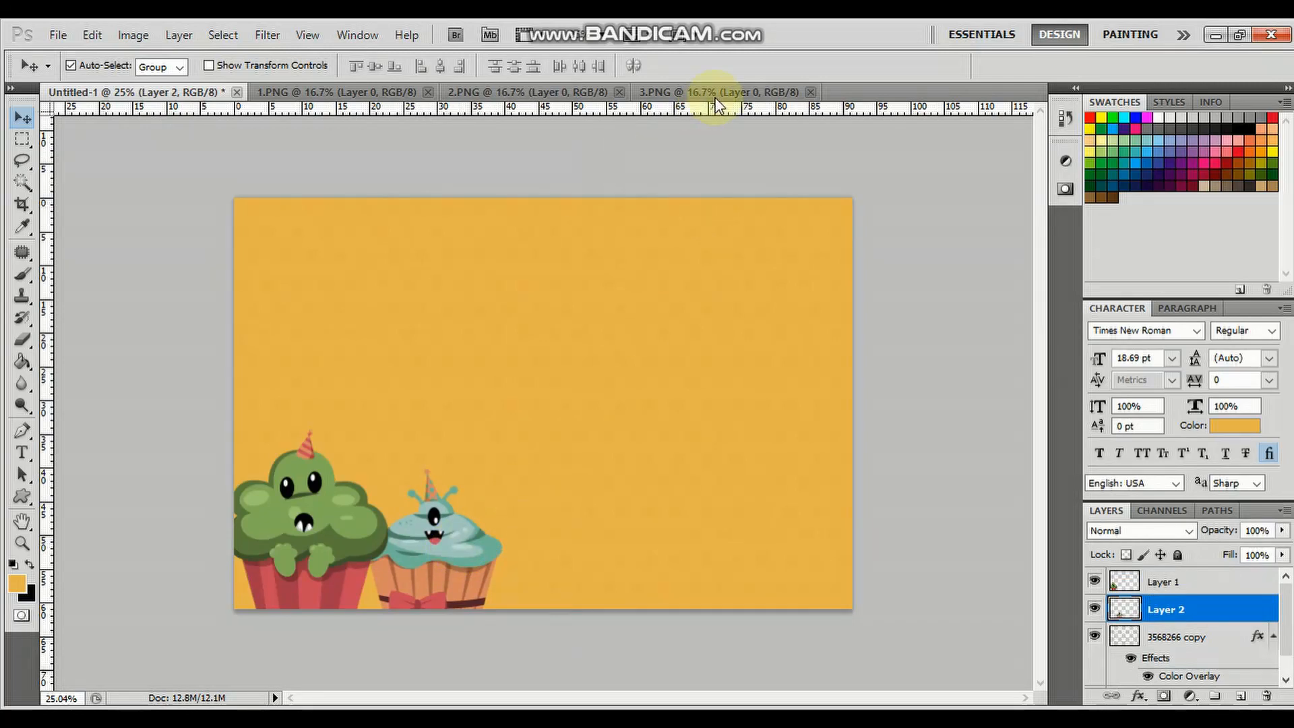
Bring the red cupcake from 3.PNG into the design and position it in the canvas's bottom-right corner
click(749, 93)
drag(521, 402, 775, 545)
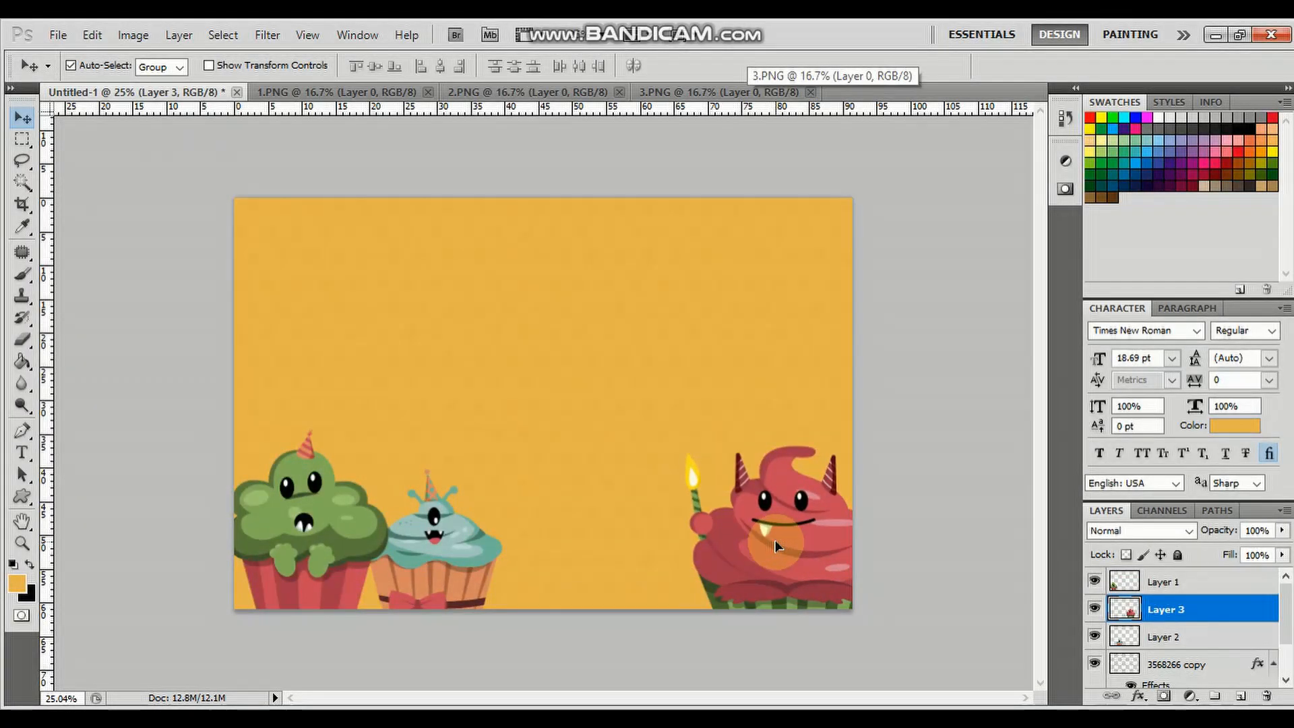
drag(775, 546, 772, 523)
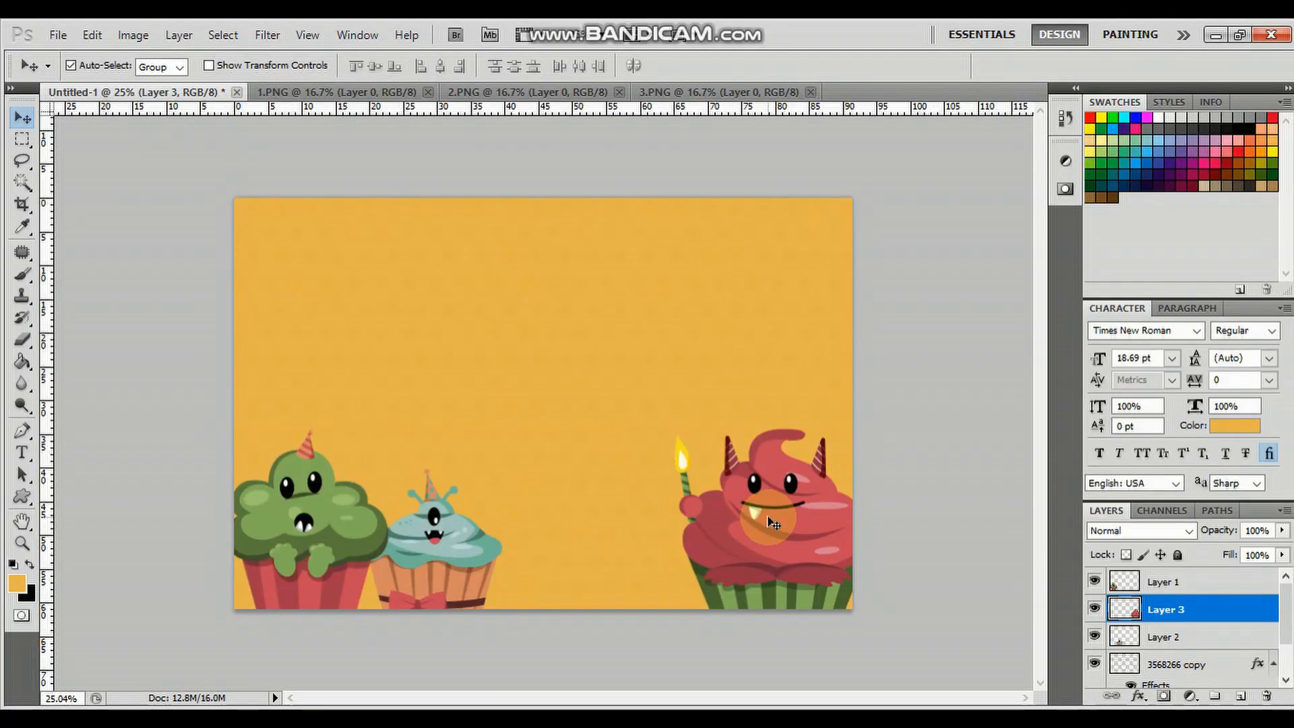
Close the source images 3.PNG, 2.PNG and 1.PNG
click(685, 94)
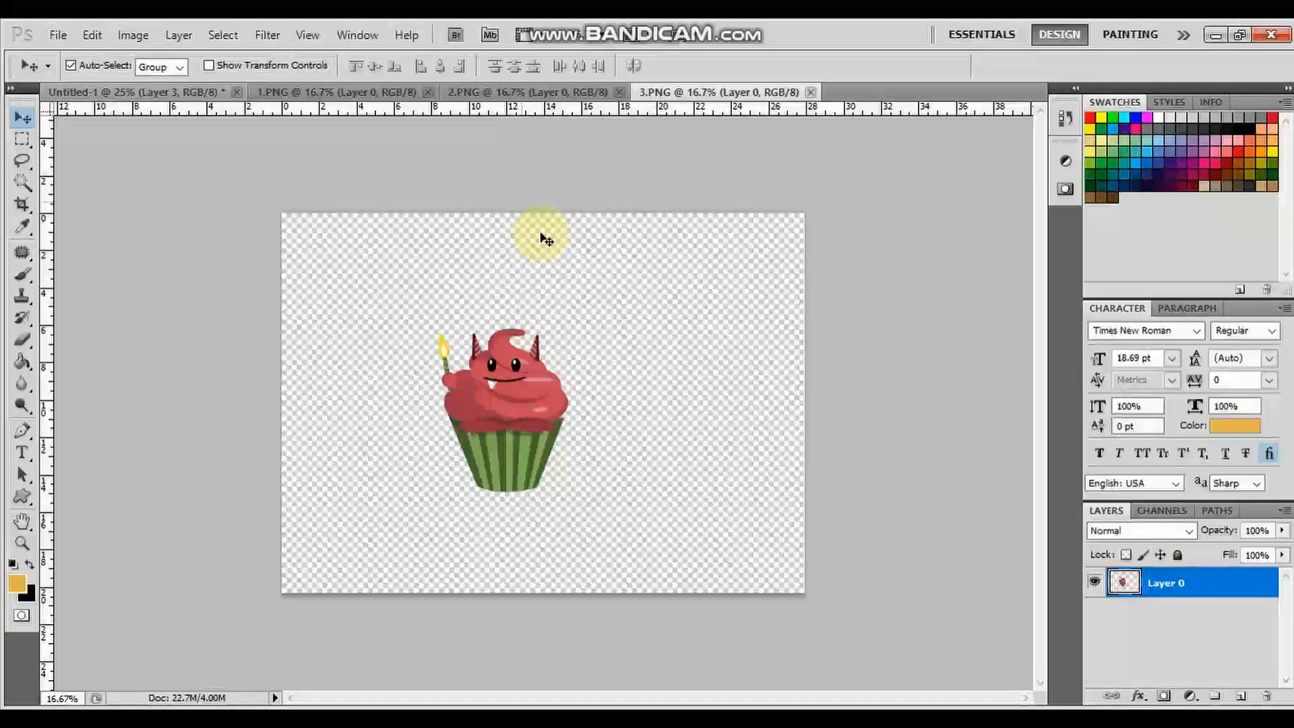
key(ctrl+w)
click(544, 93)
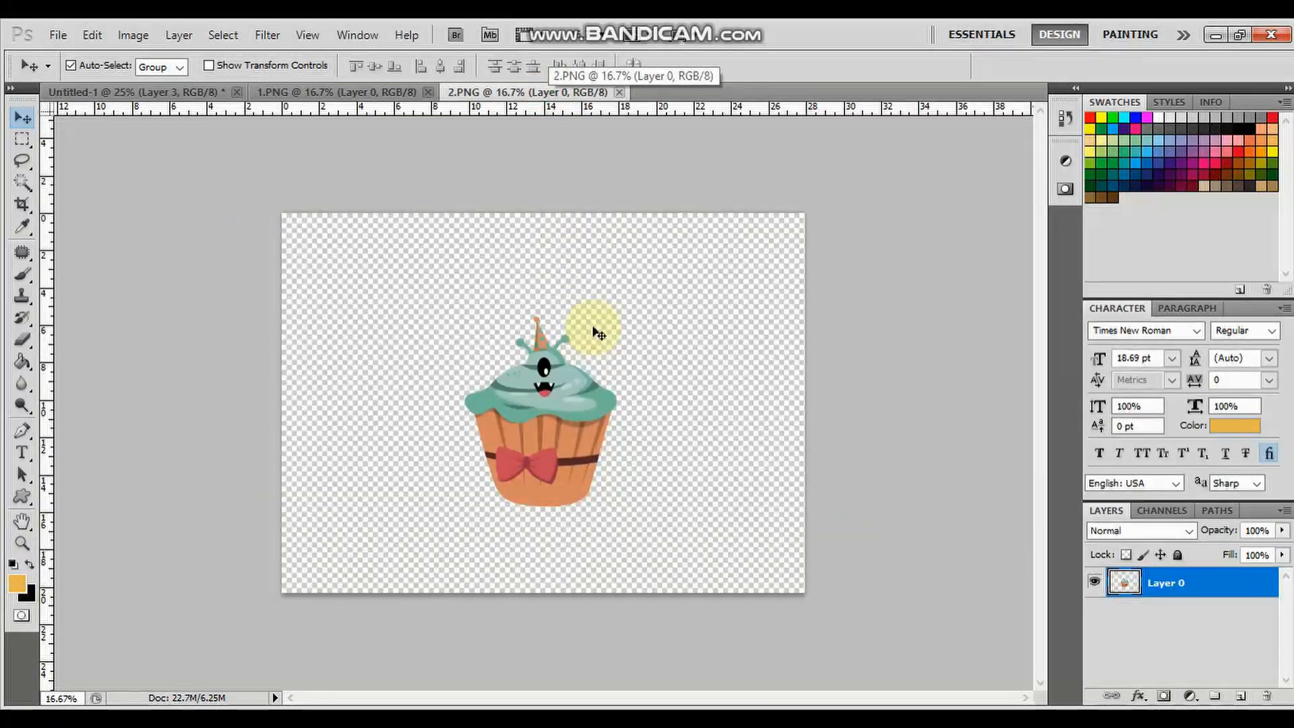
key(ctrl+w)
click(373, 92)
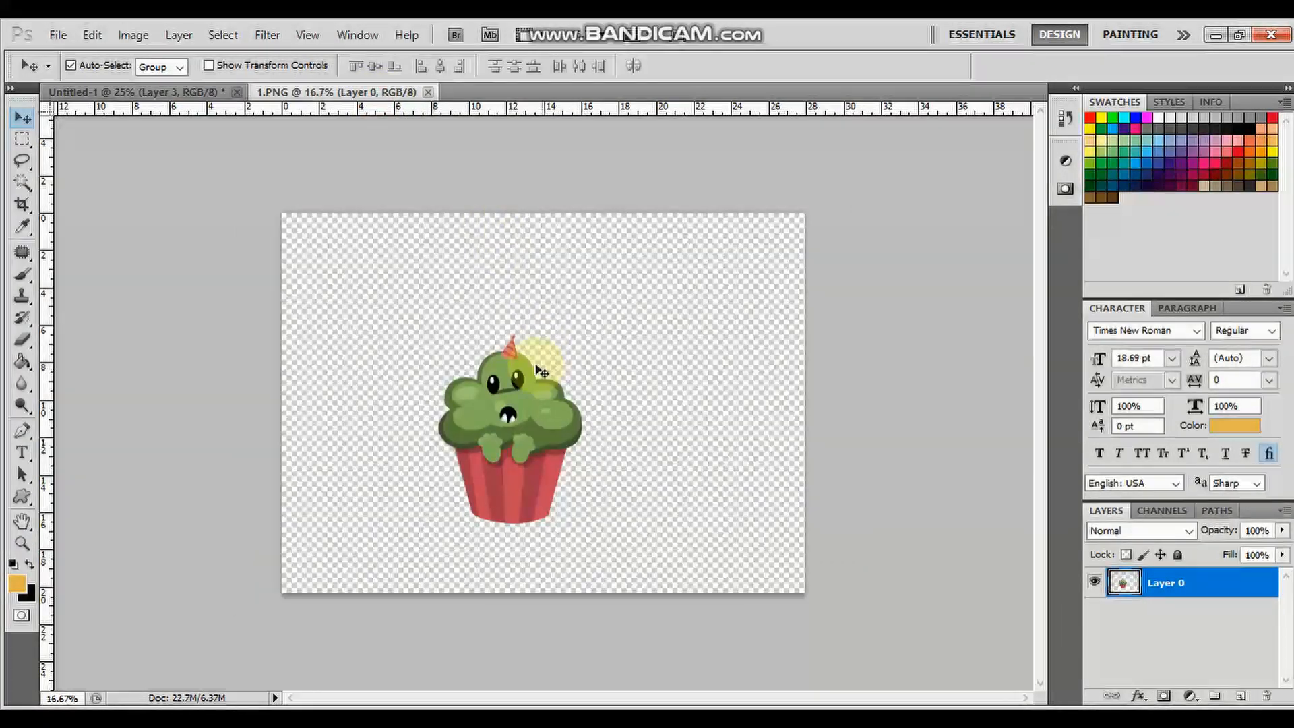
key(ctrl+w)
Open the images 4, 5, 6 and 7 from the b-day folder
click(58, 35)
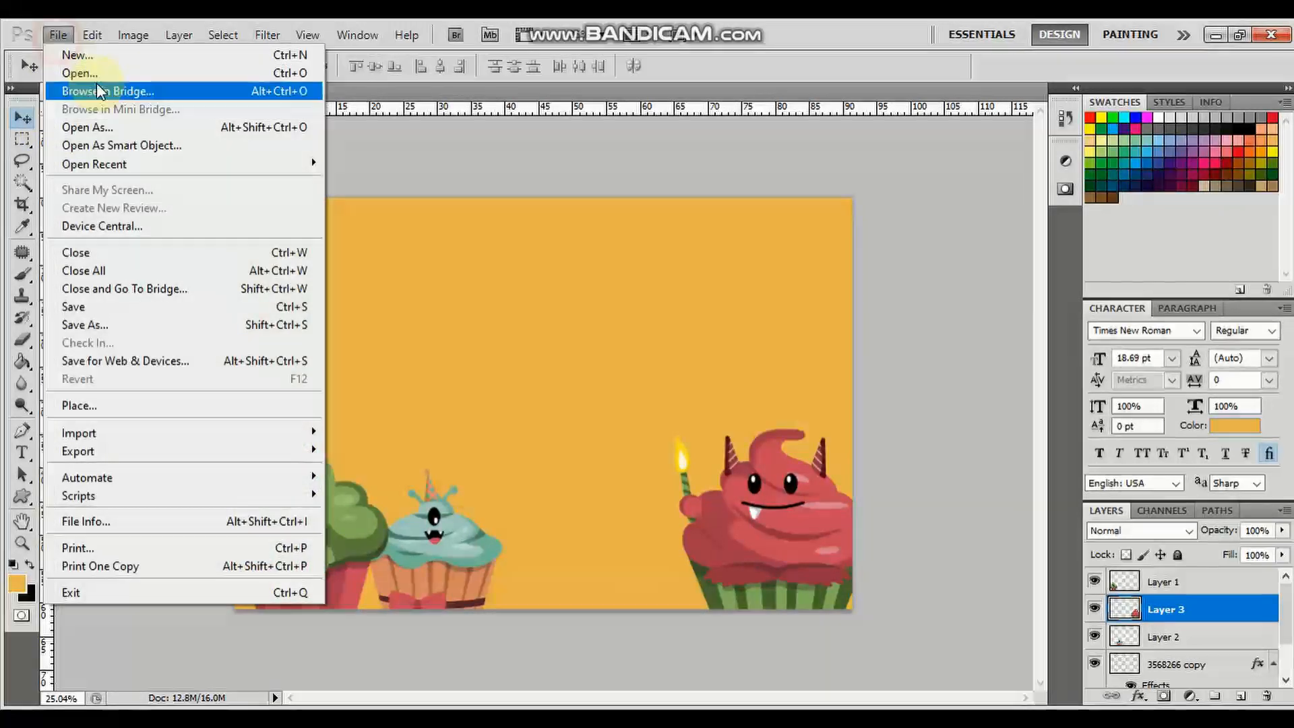
click(102, 72)
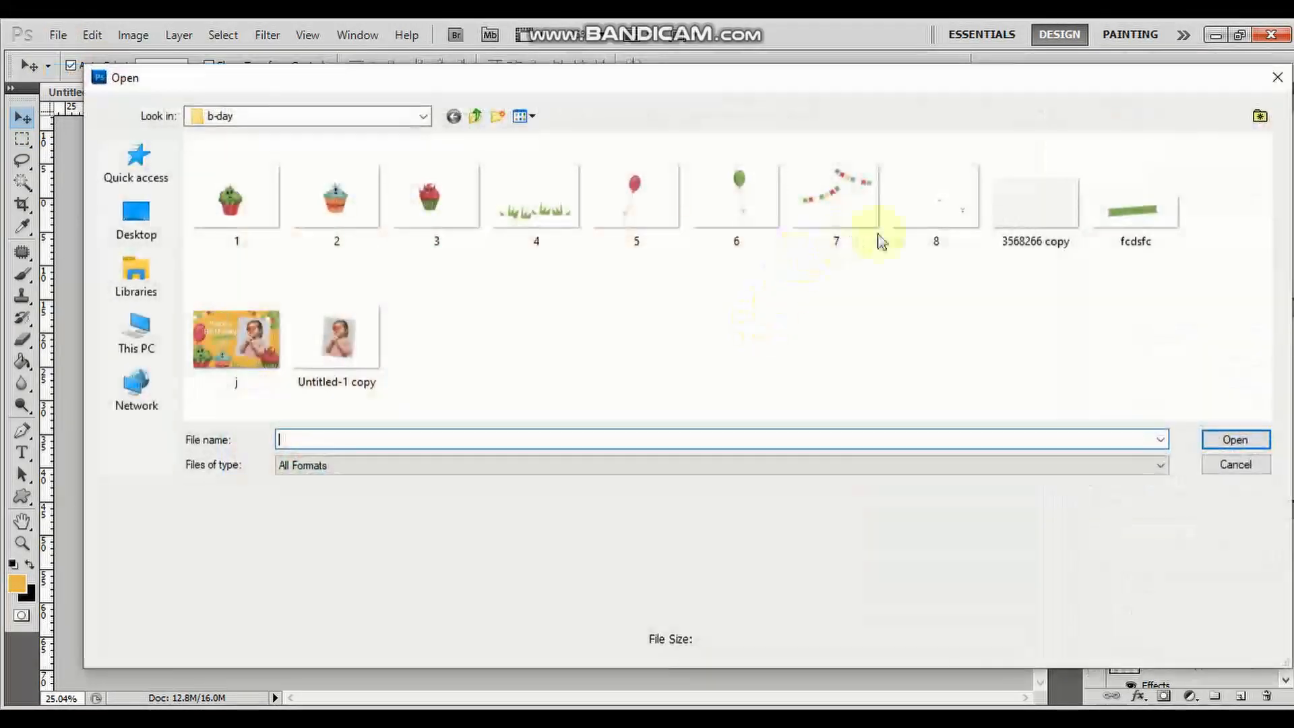
click(837, 209)
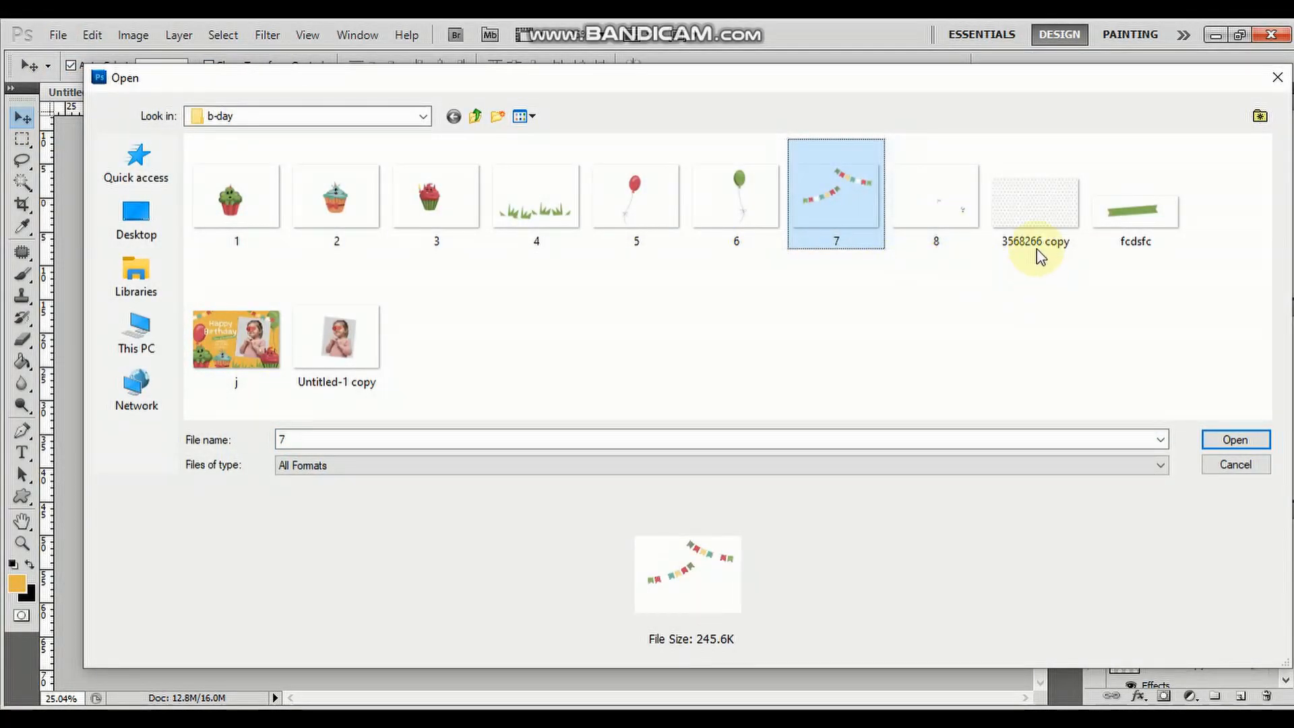
ctrl+click(1126, 244)
ctrl+click(1124, 239)
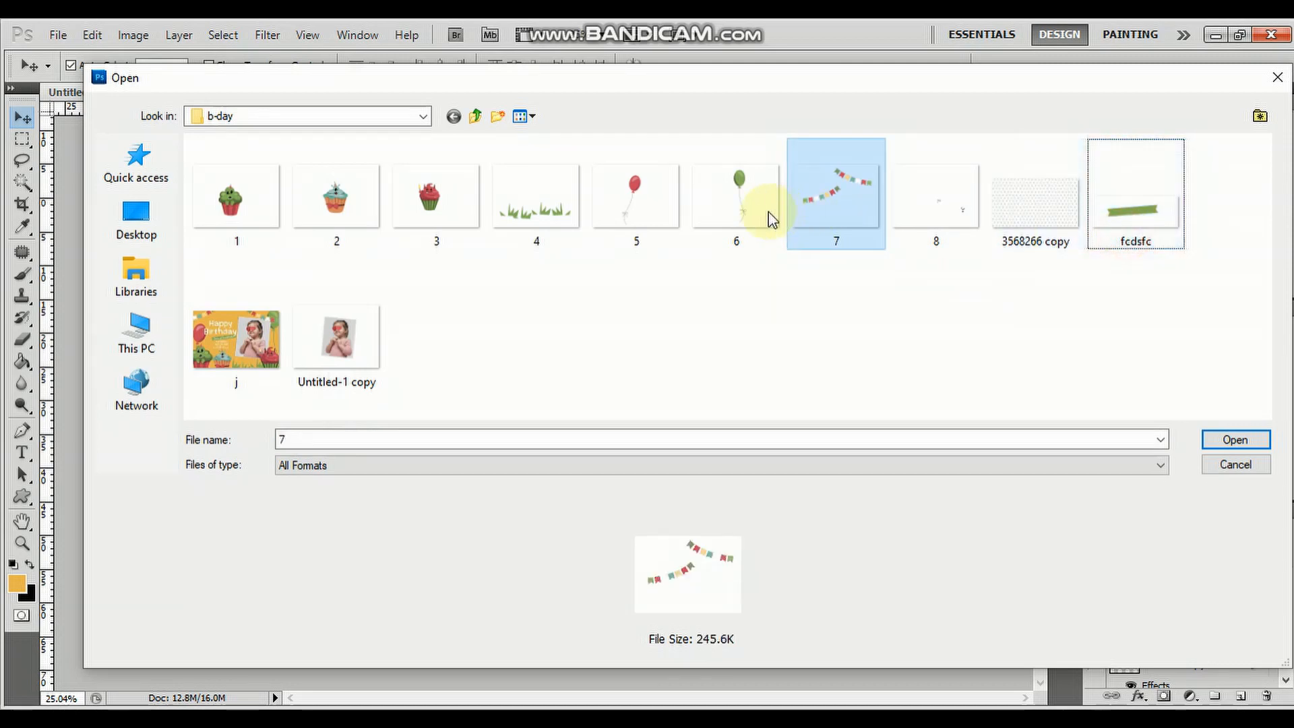
ctrl+click(573, 226)
ctrl+click(648, 232)
ctrl+click(737, 220)
click(1207, 440)
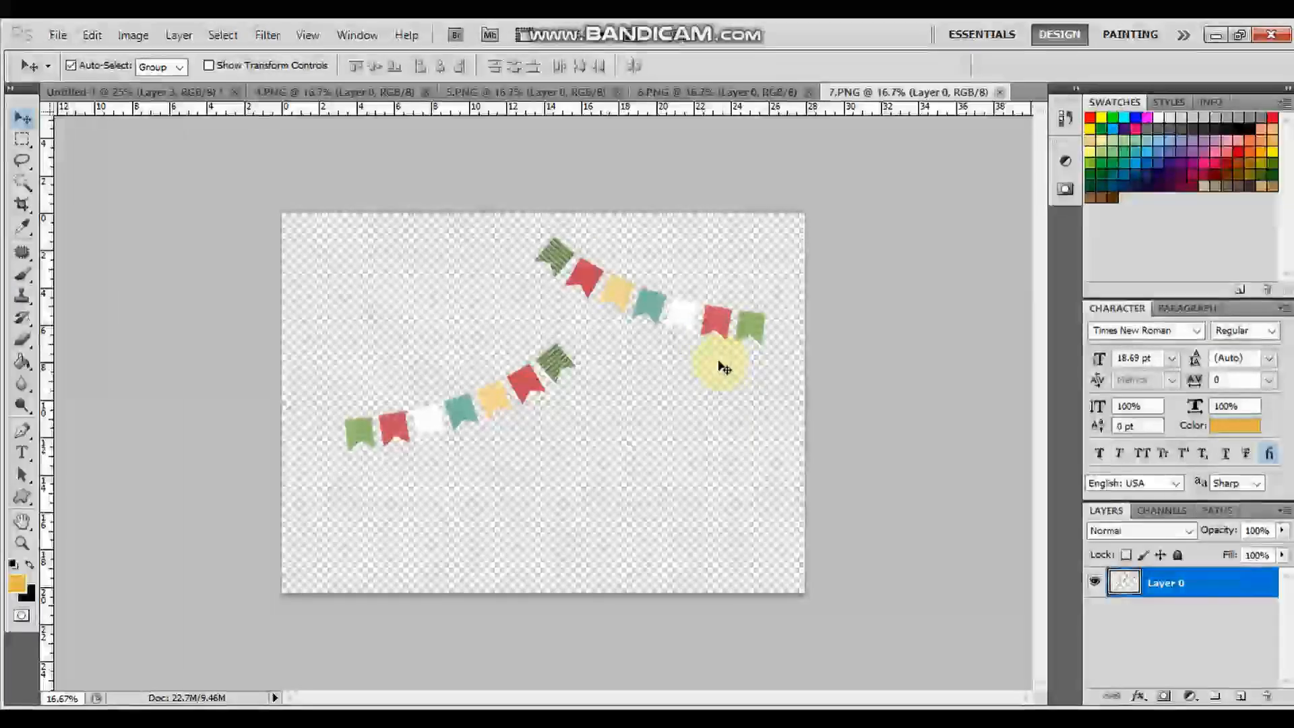
Bring the grass from 4.PNG to the bottom edge of the design and send its layer behind the red cupcake
click(303, 93)
drag(599, 497, 432, 374)
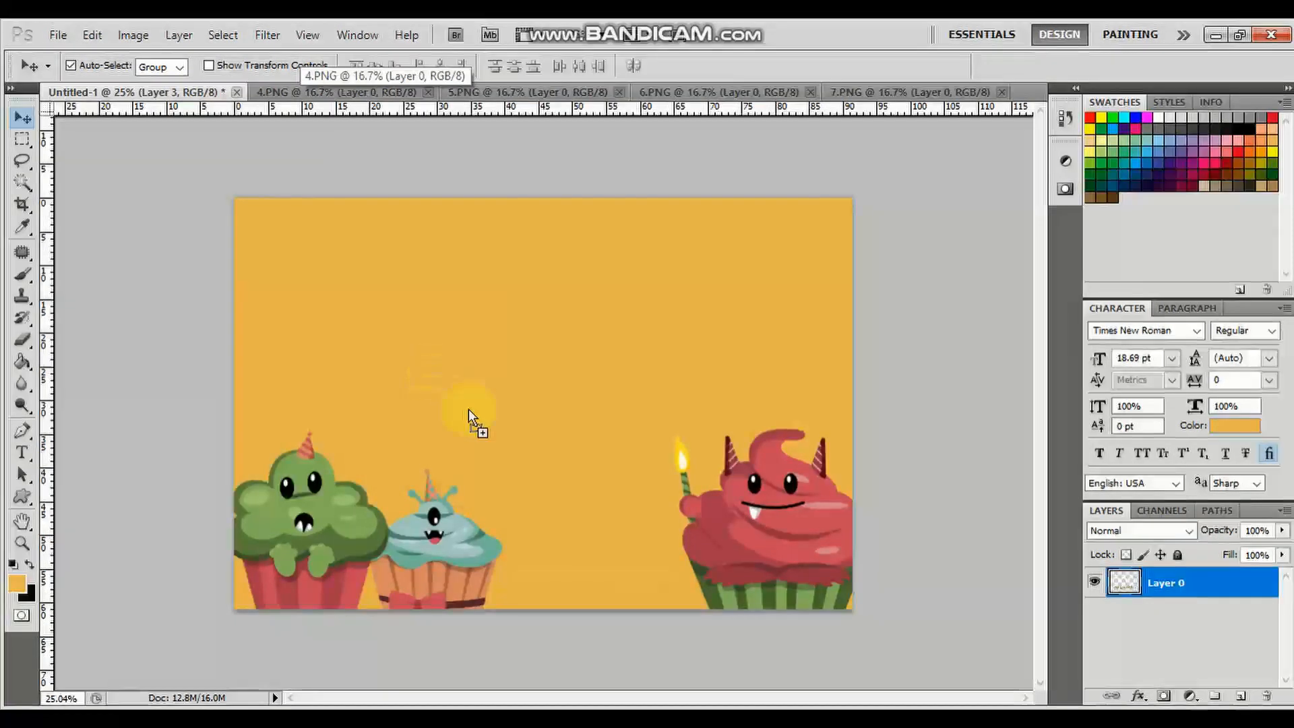
drag(583, 577, 704, 552)
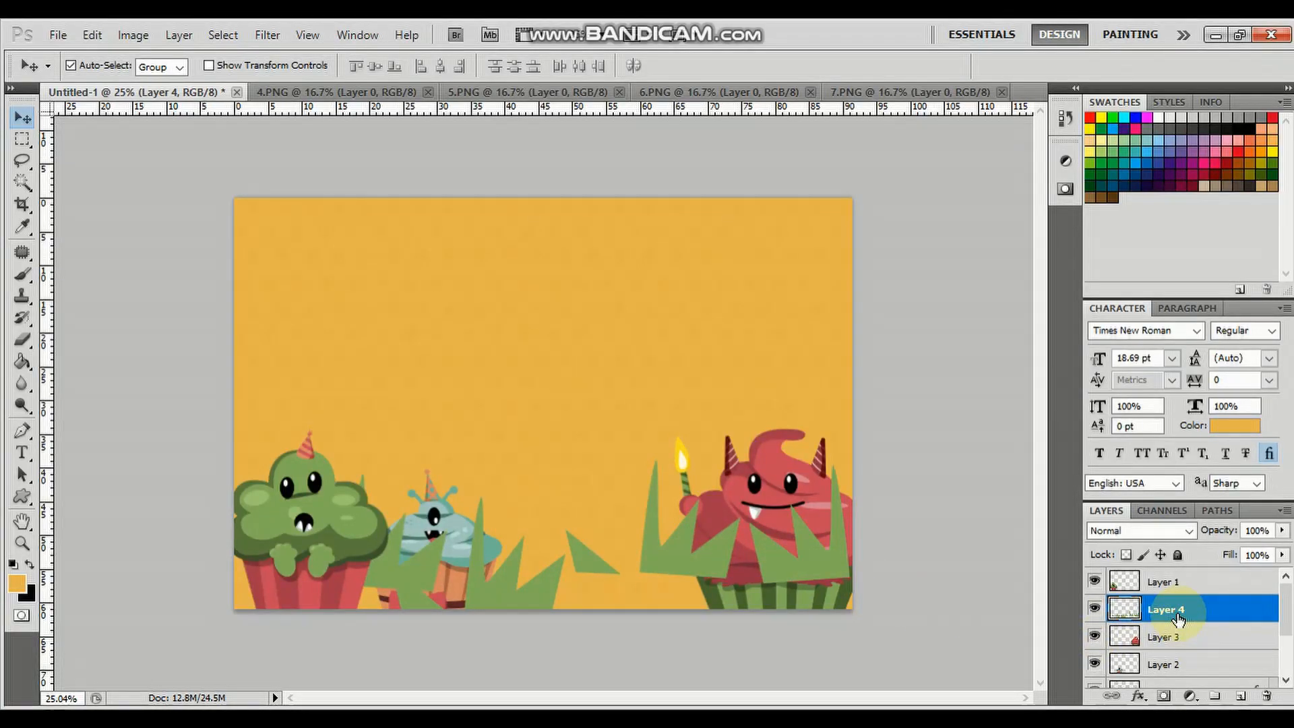
drag(782, 547, 814, 608)
key(ctrl+bracketleft)
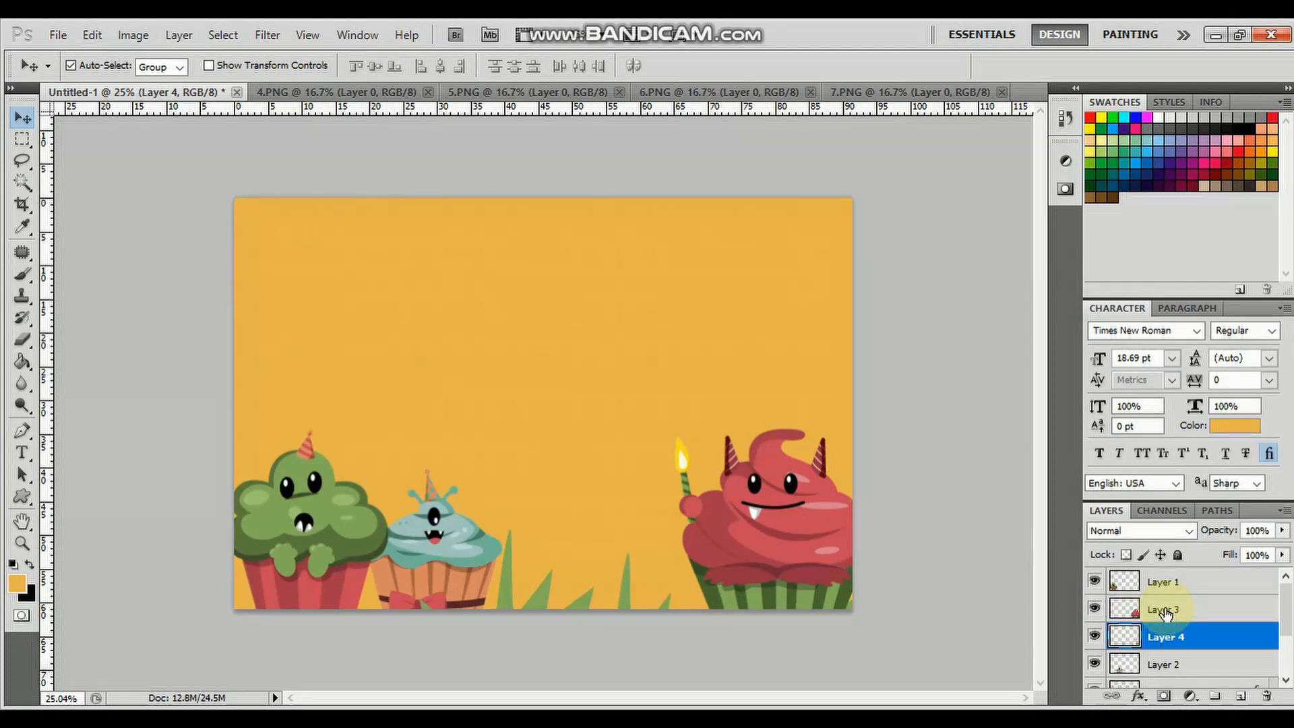
Scale down the red cupcake and reposition it in the canvas's bottom-right corner
drag(760, 528, 777, 526)
key(ctrl+t)
drag(689, 424, 738, 484)
drag(832, 529, 770, 577)
key(Return)
Scale the grass to about 63% and place it along the bottom edge between the blue and red cupcakes
drag(485, 583, 536, 579)
click(458, 565)
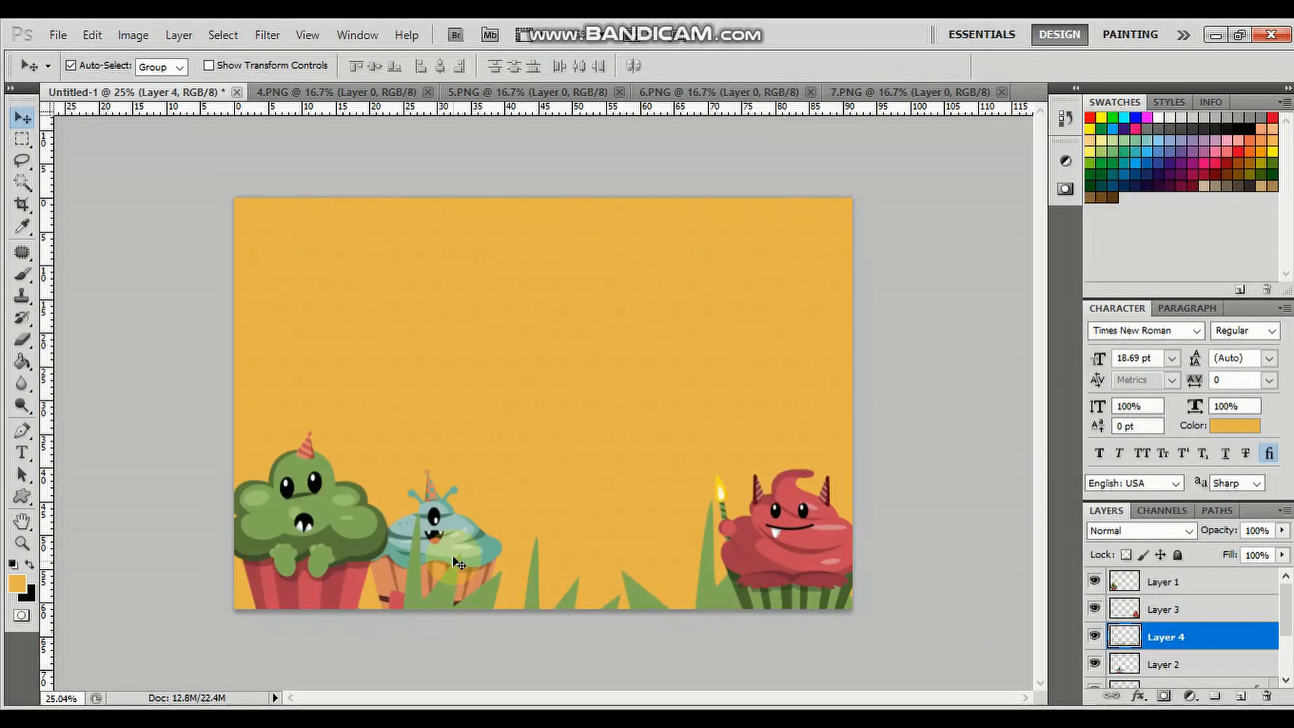
key(ctrl+t)
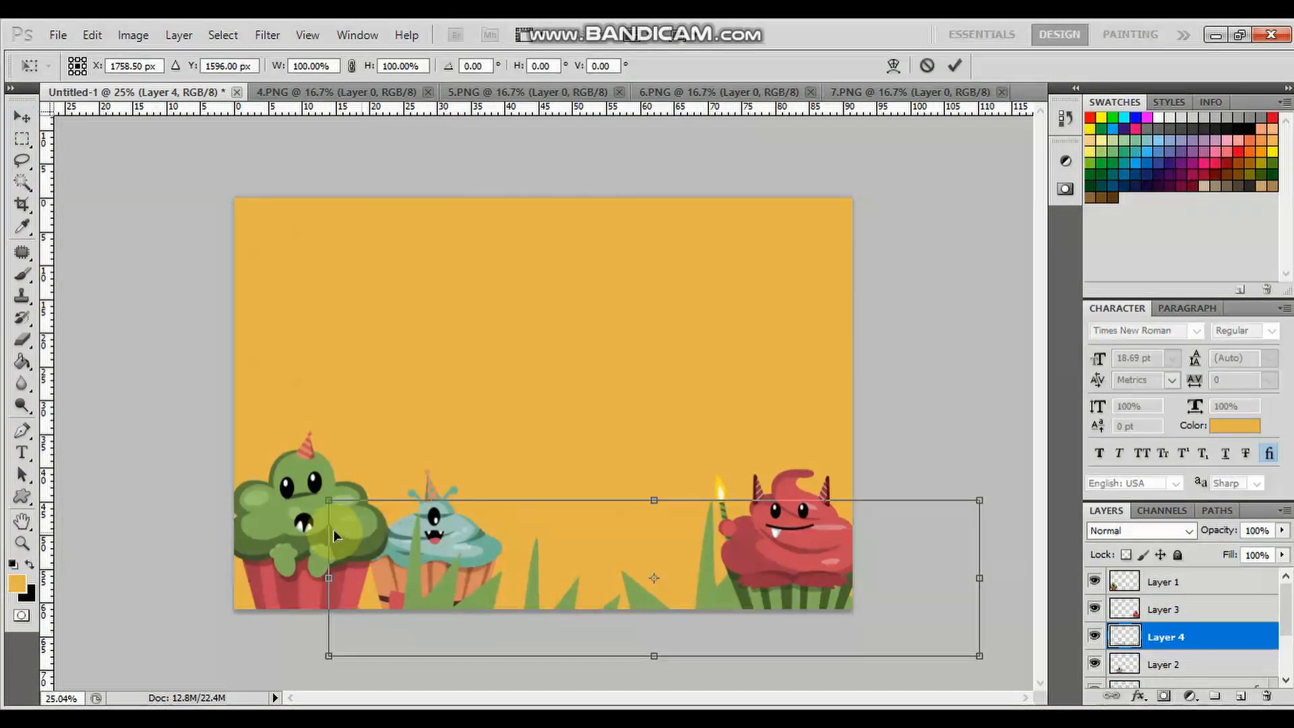
drag(324, 507, 564, 555)
drag(659, 607, 538, 596)
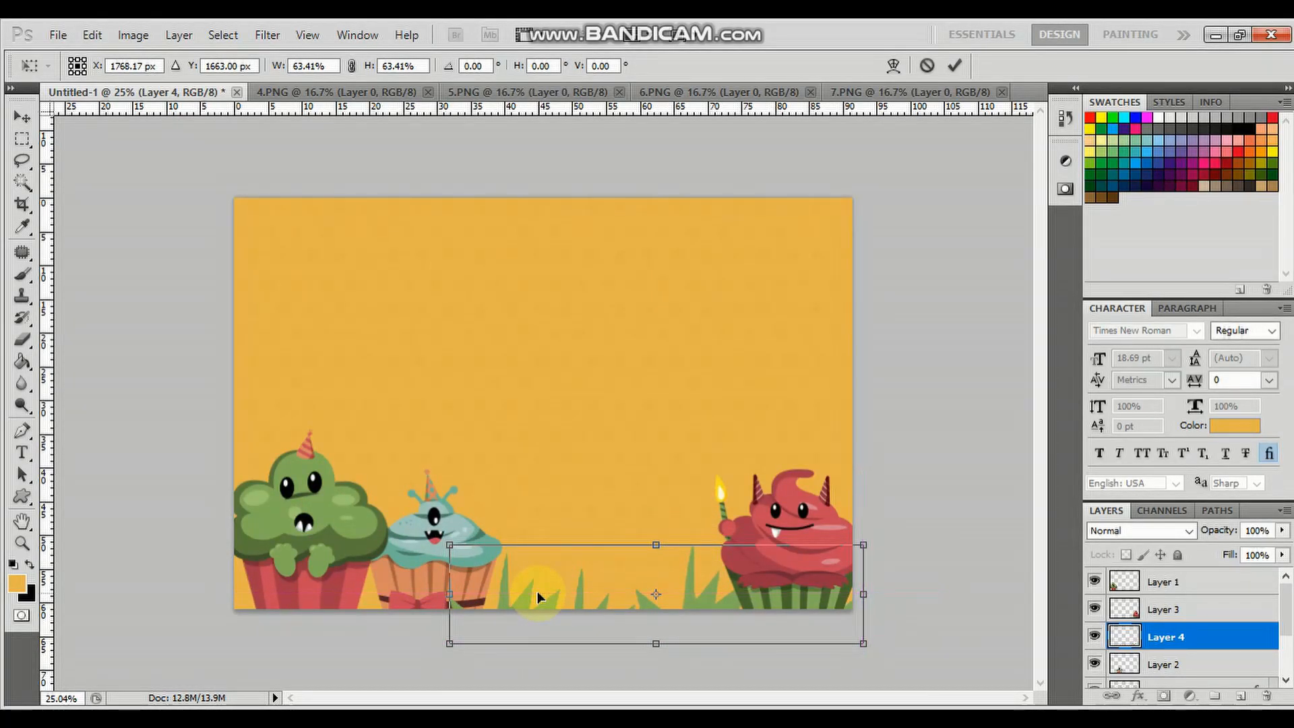
key(Return)
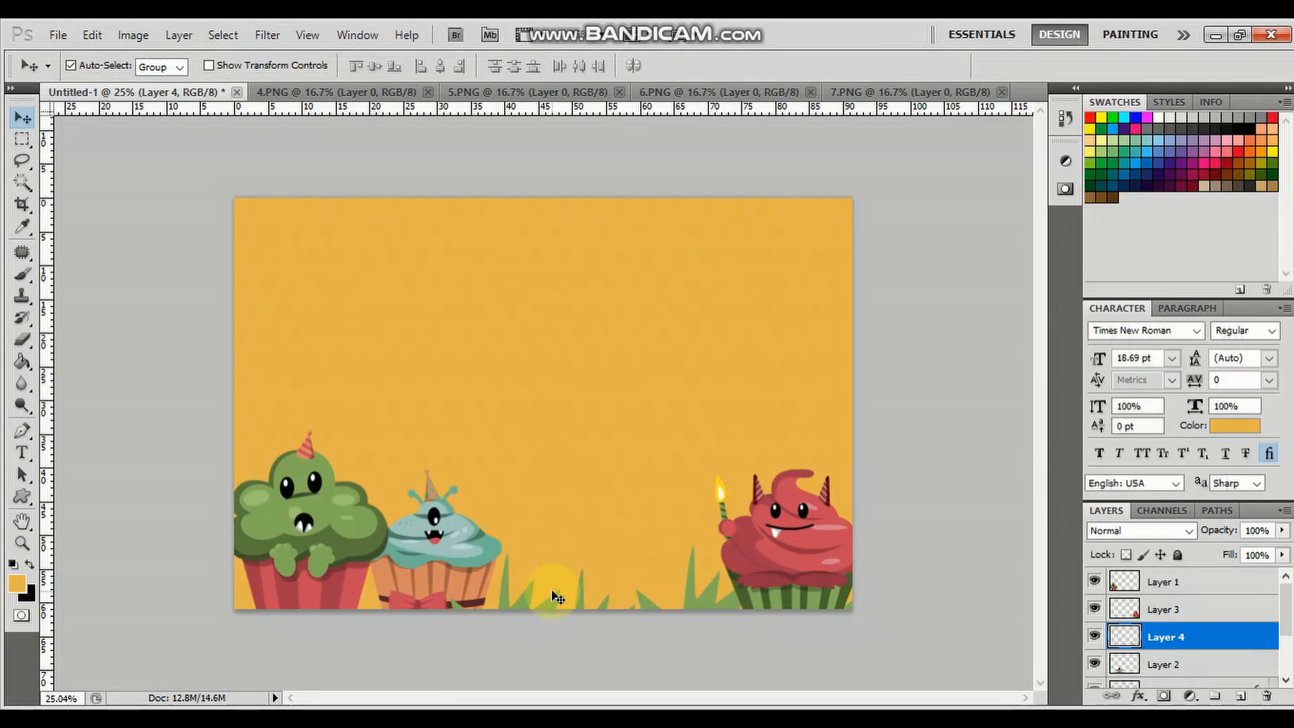
Close 4.PNG and bring the red balloon from 5.PNG into the design, placing it above the green cupcake
click(361, 93)
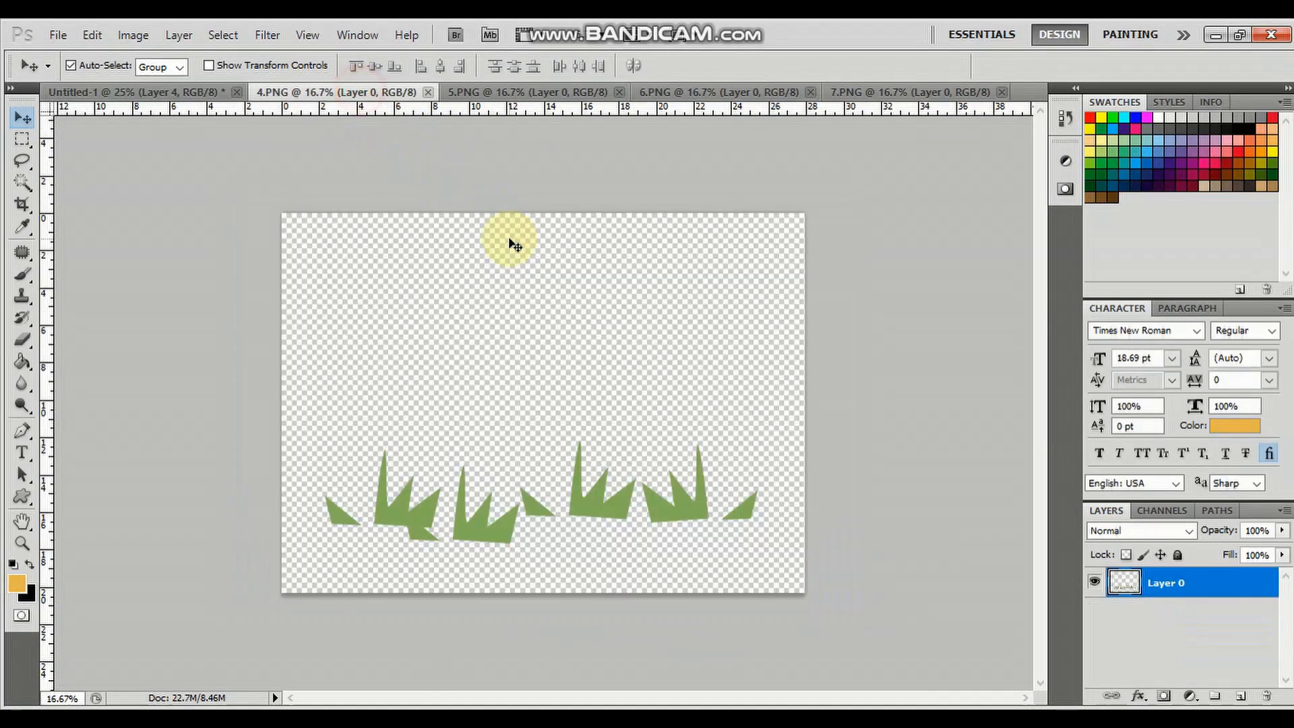
key(ctrl+w)
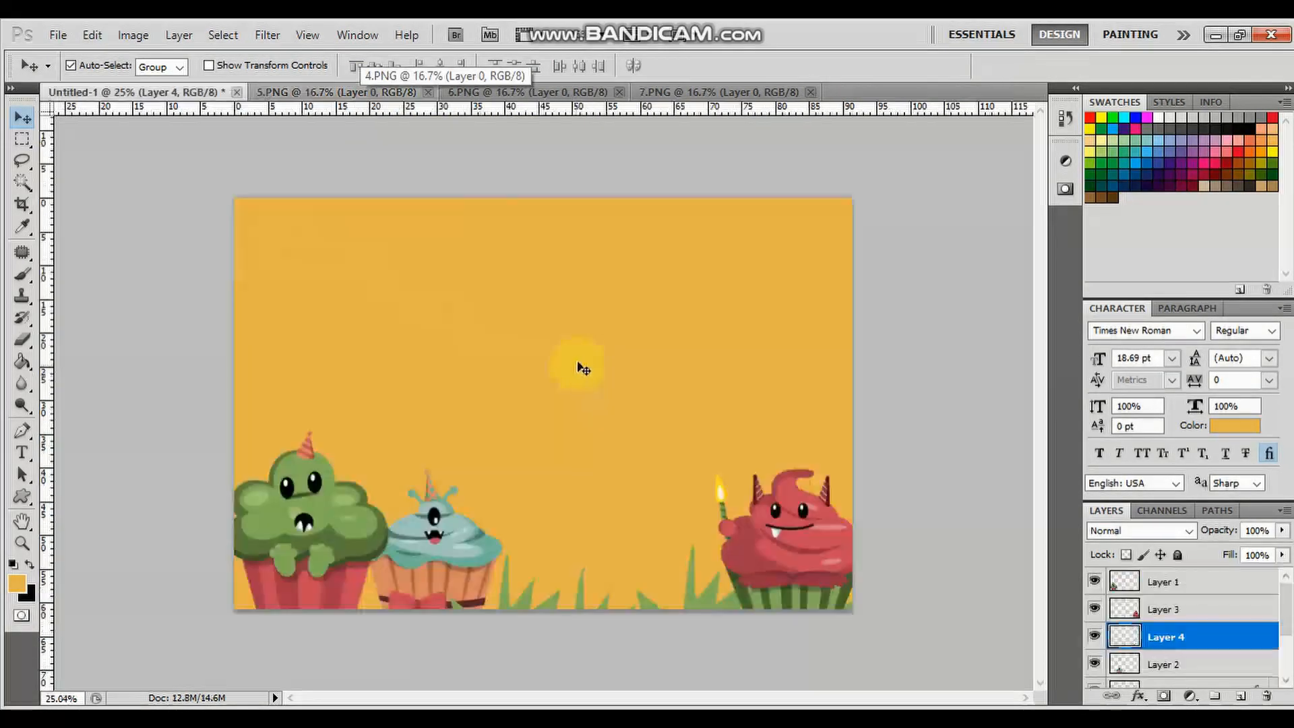
click(329, 91)
drag(536, 332, 311, 352)
drag(311, 355, 312, 353)
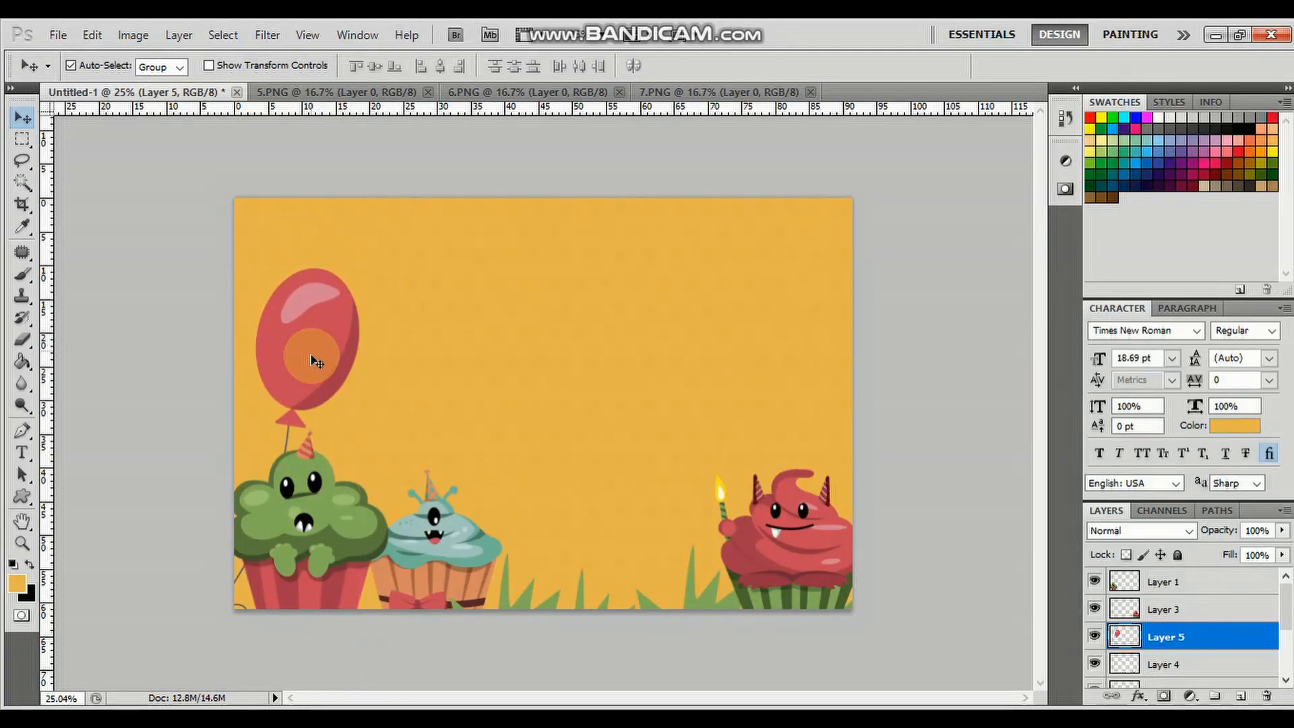
Close 5.PNG and bring the green balloon from 6.PNG into the canvas's upper-right corner, above the red cupcake
click(370, 93)
key(ctrl+w)
click(348, 92)
drag(572, 347, 799, 290)
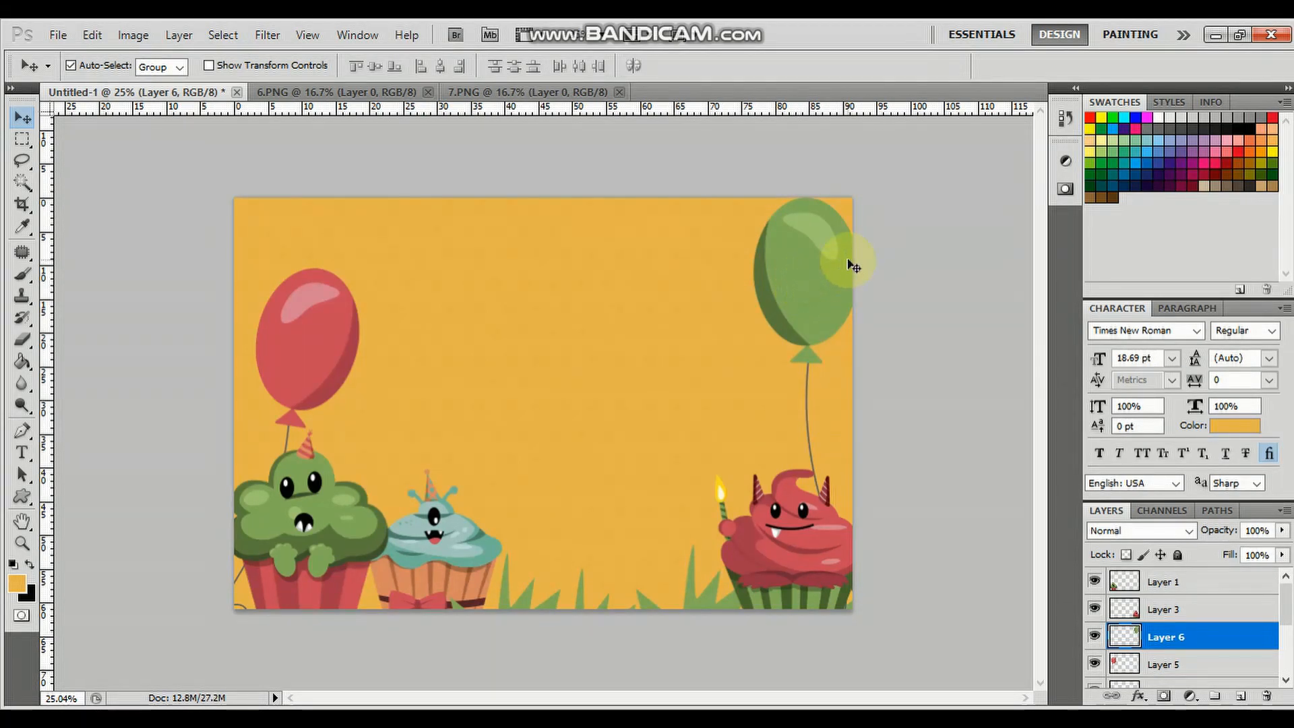
key(ctrl+t)
drag(874, 199, 860, 245)
drag(815, 324, 818, 283)
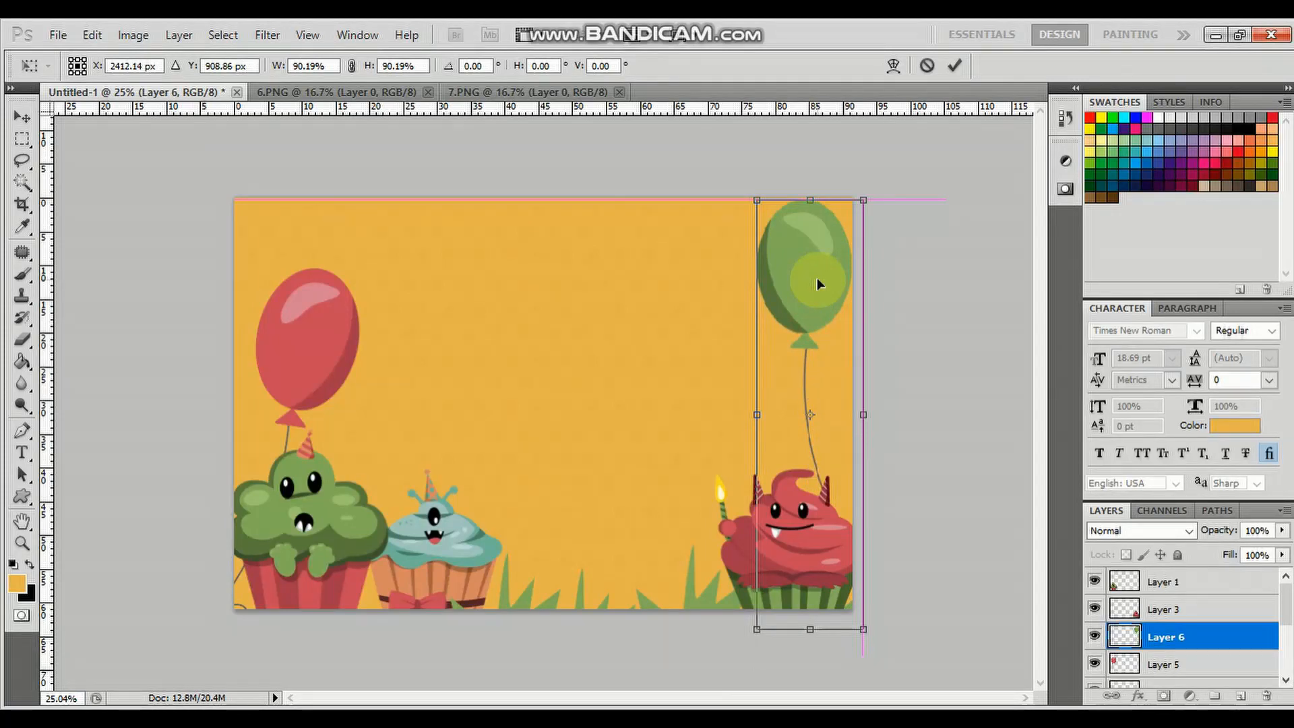
key(Escape)
Bring the flag bunting from 7.PNG into the design with its upper string crossing the green balloon
click(821, 276)
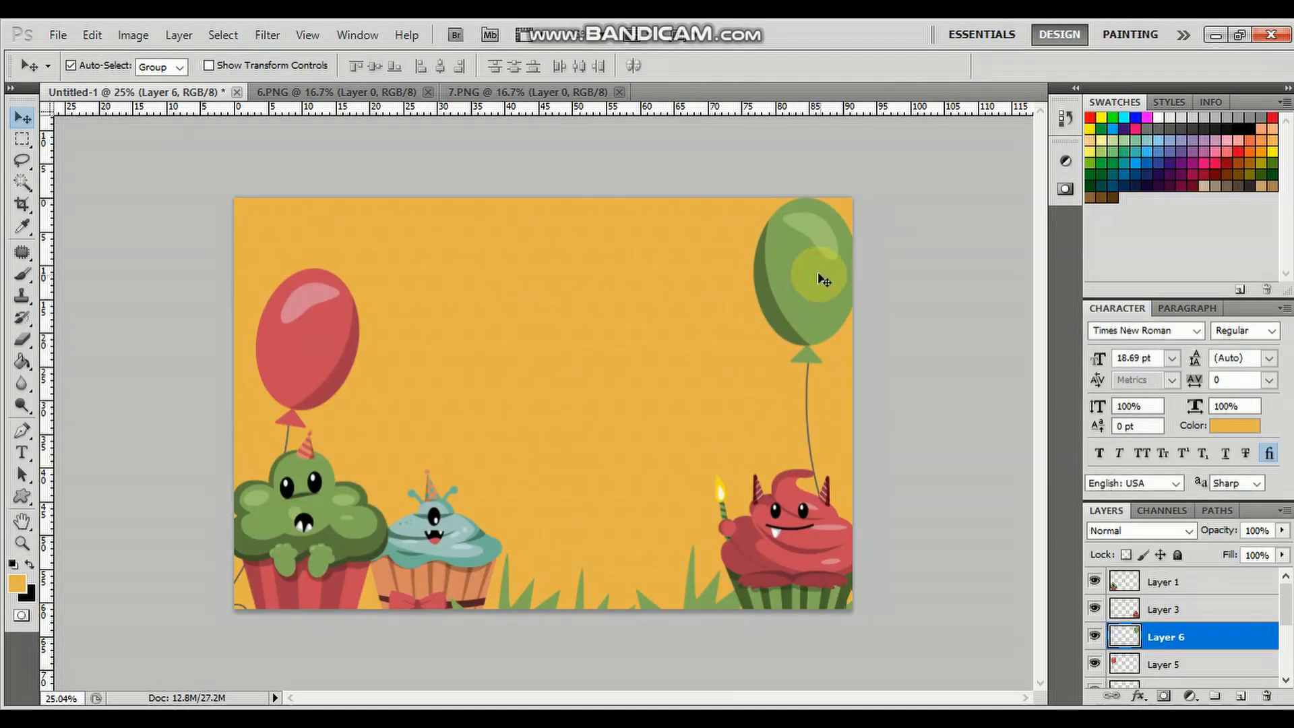
click(478, 95)
drag(610, 290, 677, 268)
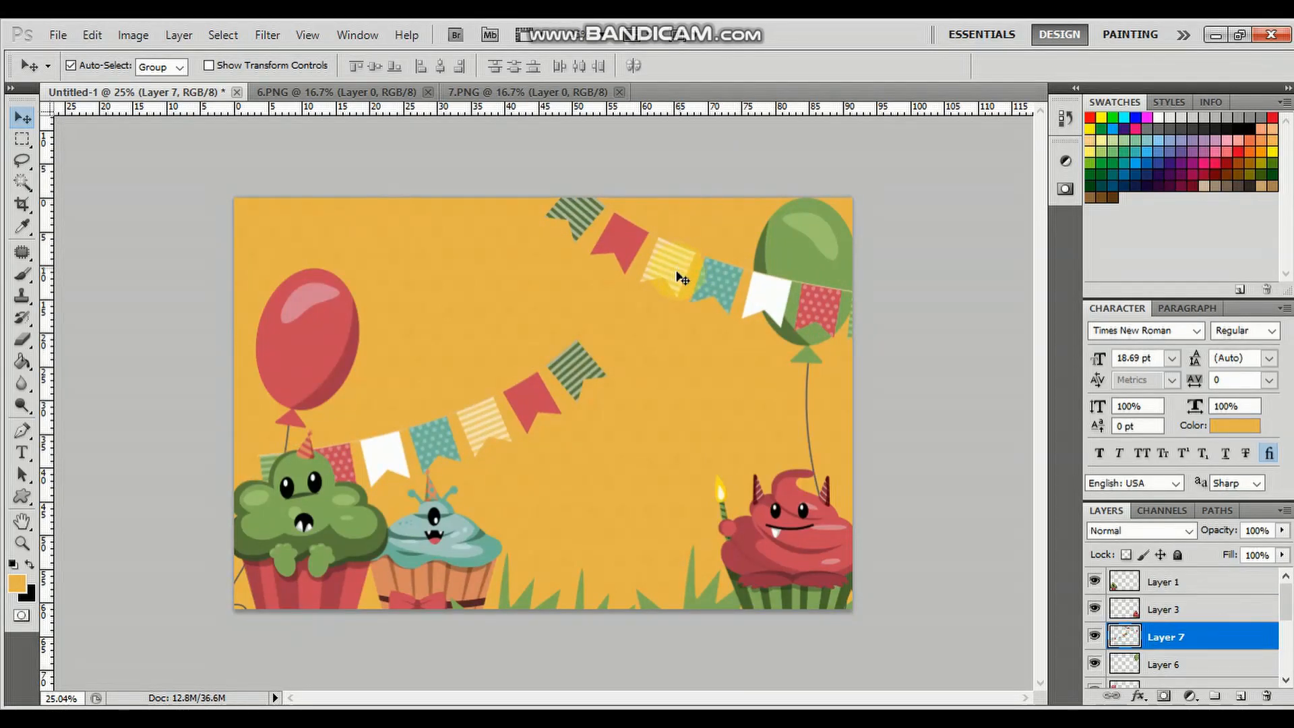
Cut the lower bunting string onto its own layer and move it to the canvas's upper-left corner
key(m)
drag(229, 340, 637, 547)
key(ctrl+x)
key(ctrl+v)
key(v)
drag(551, 440, 306, 254)
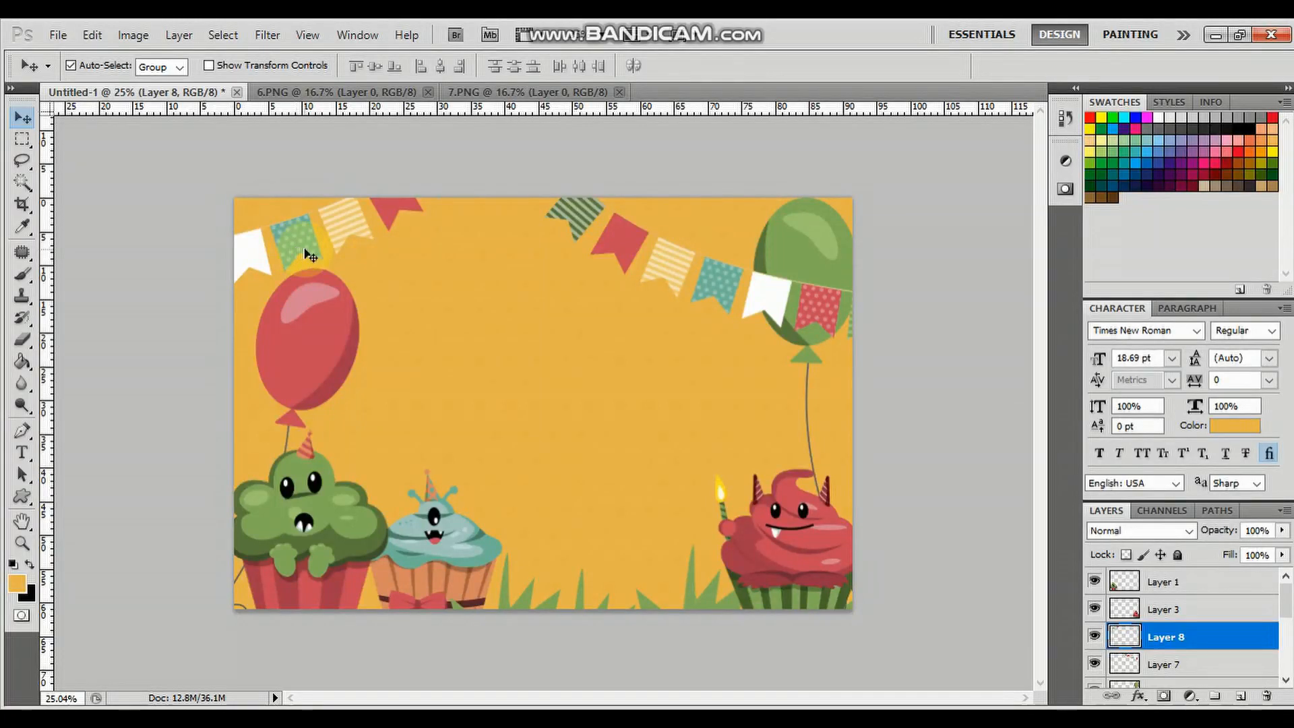
Add the text "Happy" at 80 pt beside the red balloon, on a new layer above Layer 1
click(721, 513)
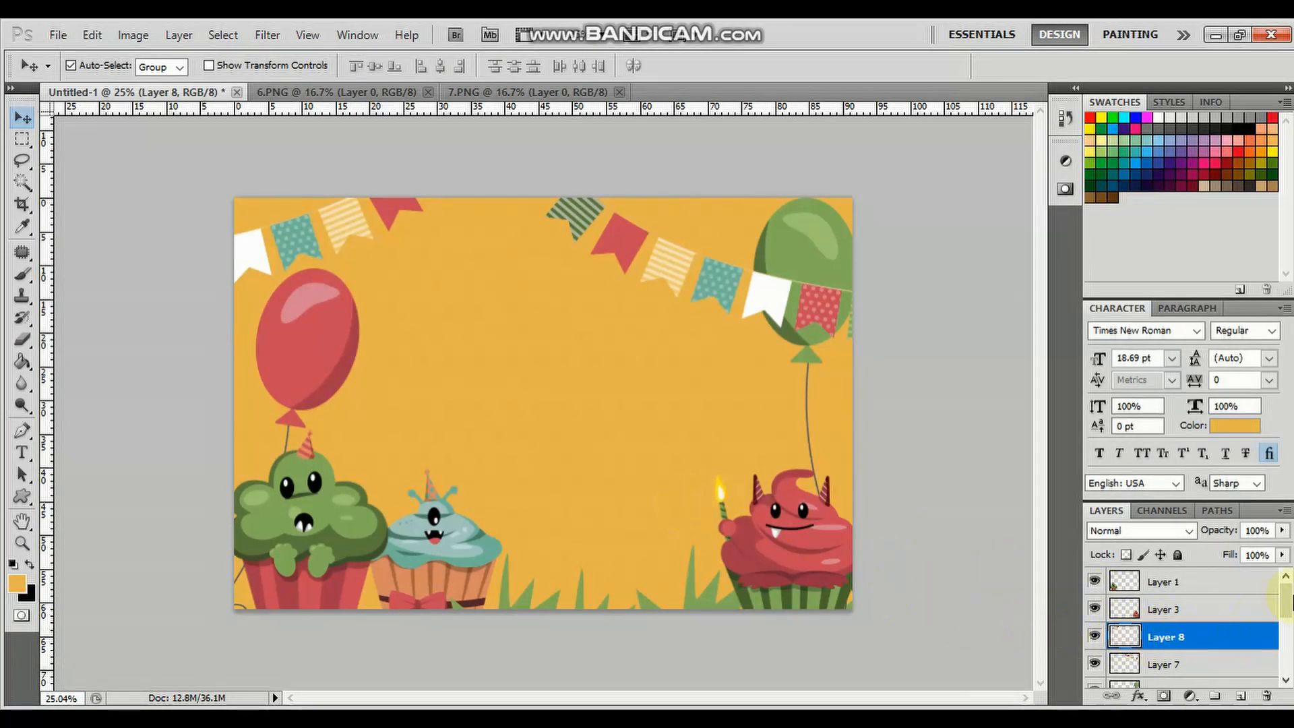
click(1185, 584)
click(263, 326)
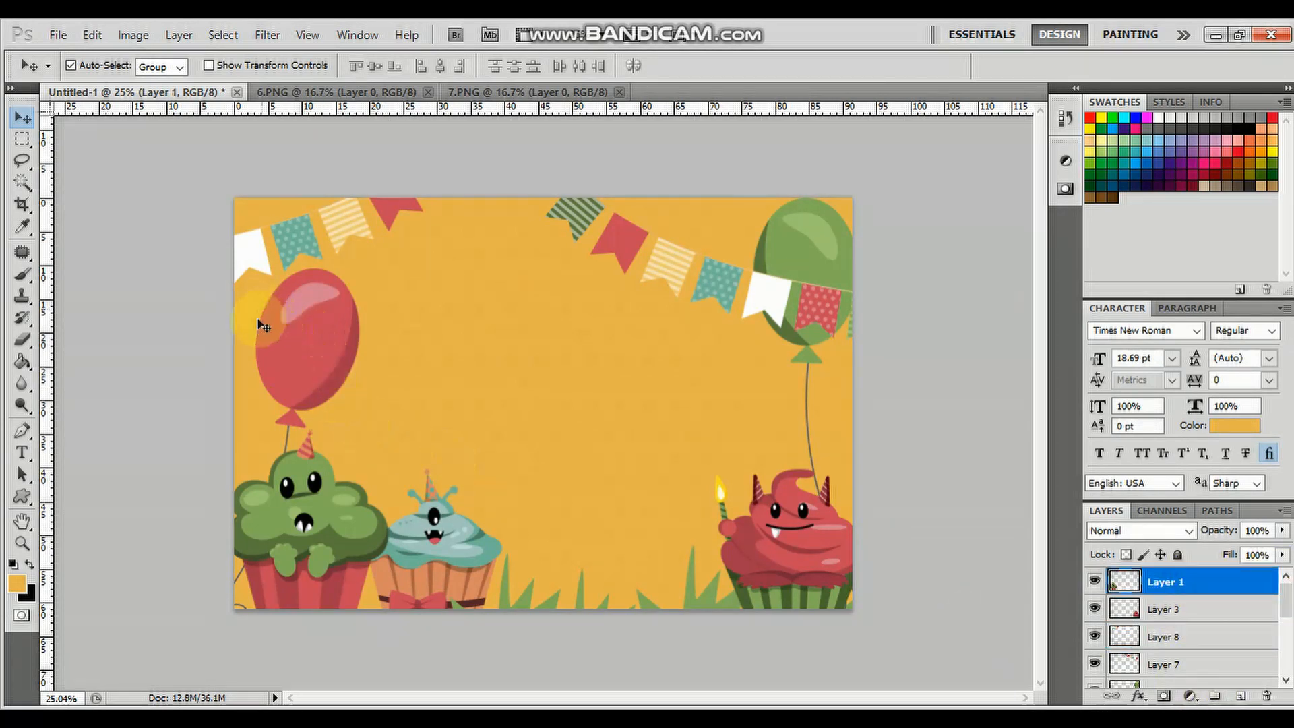
click(23, 455)
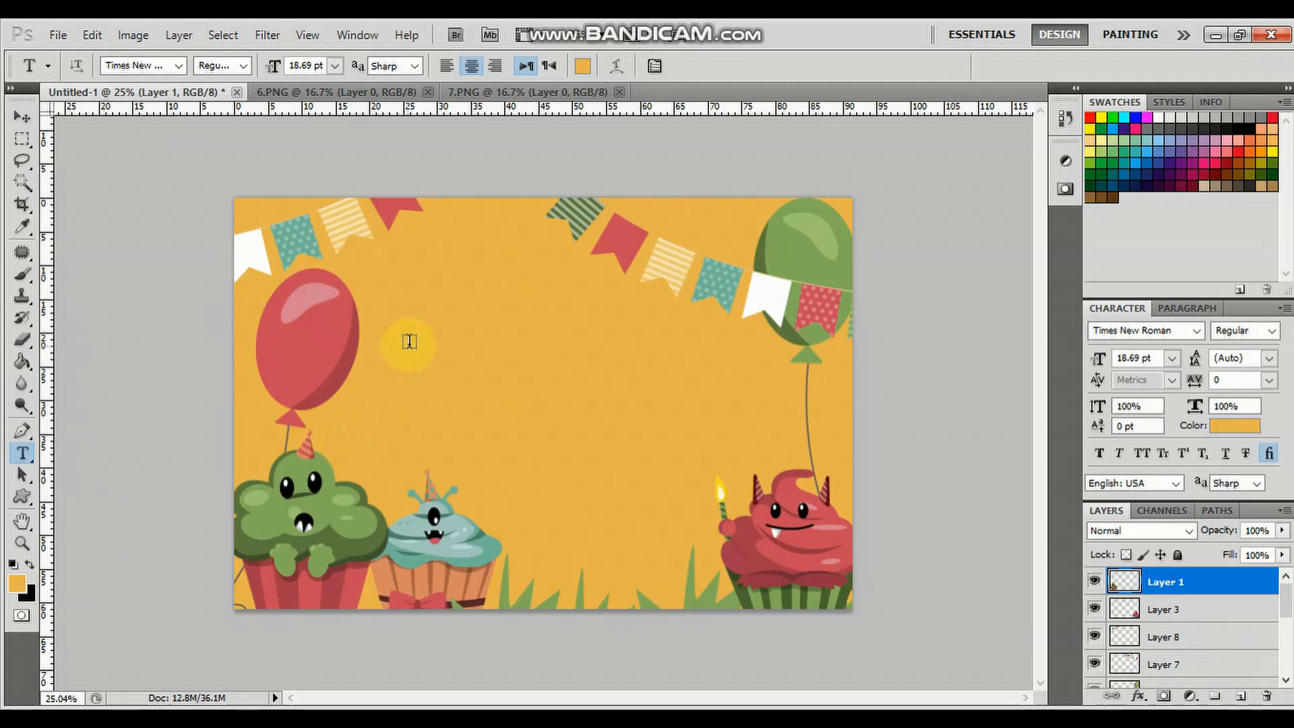
click(409, 325)
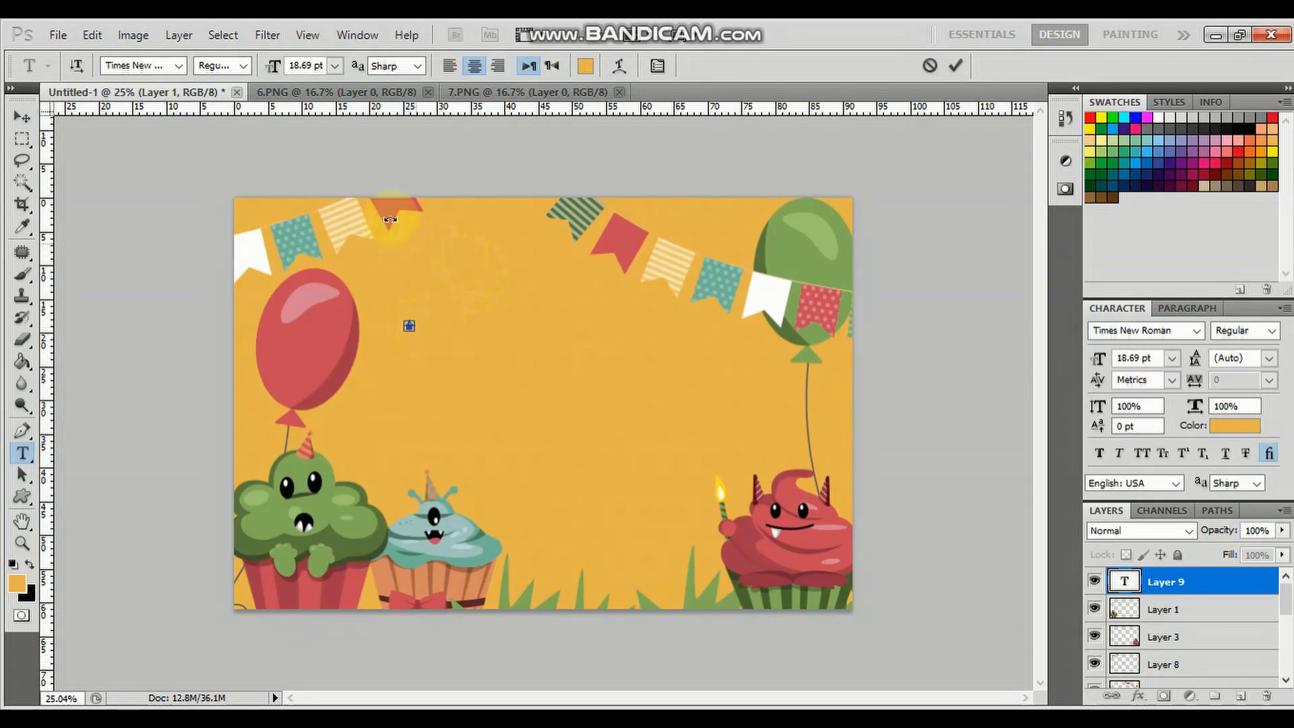
click(321, 63)
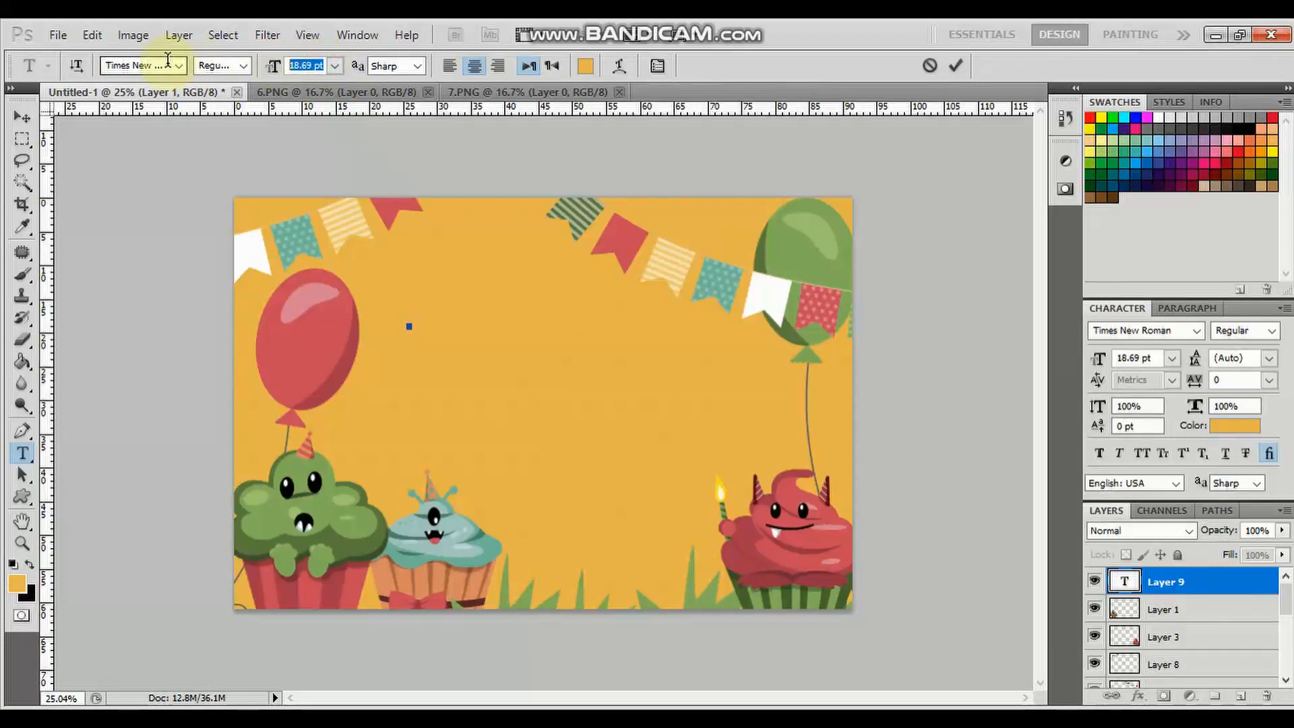
text(80)
key(Return)
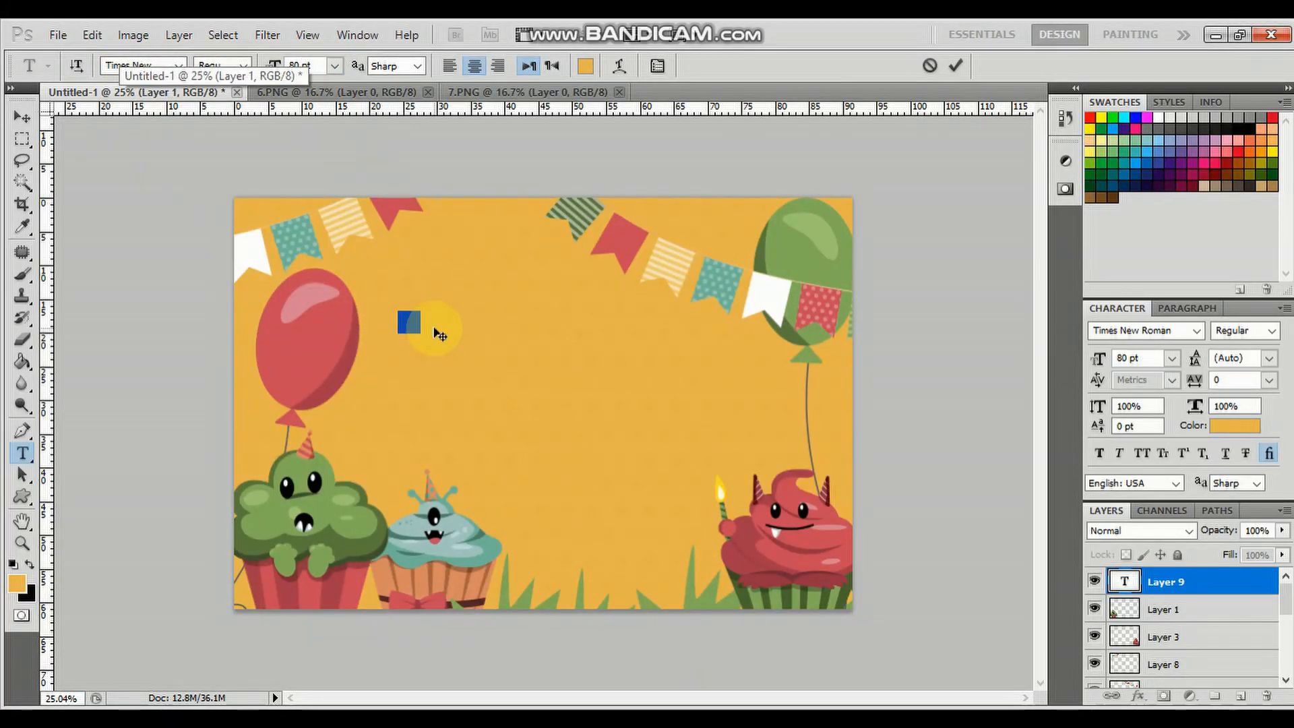
text(Happy)
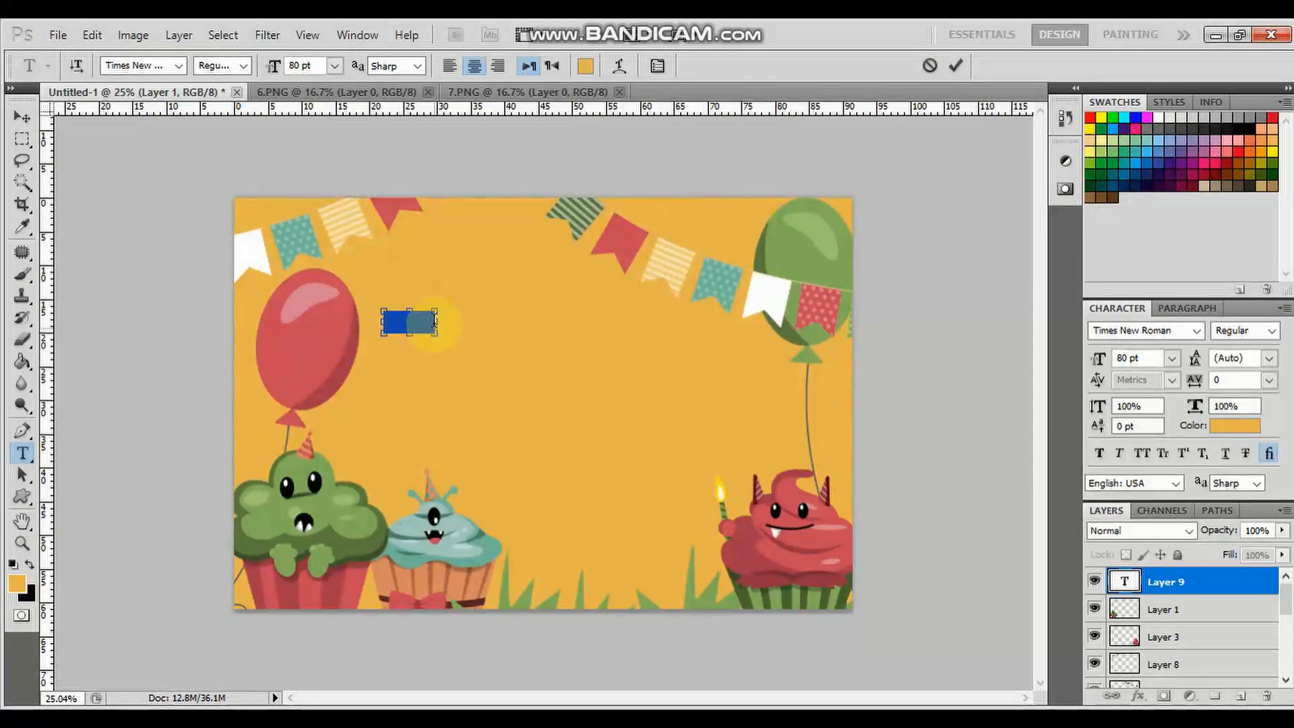
Set the "Happy" text's colour to white and its font to Sunsweet
click(585, 66)
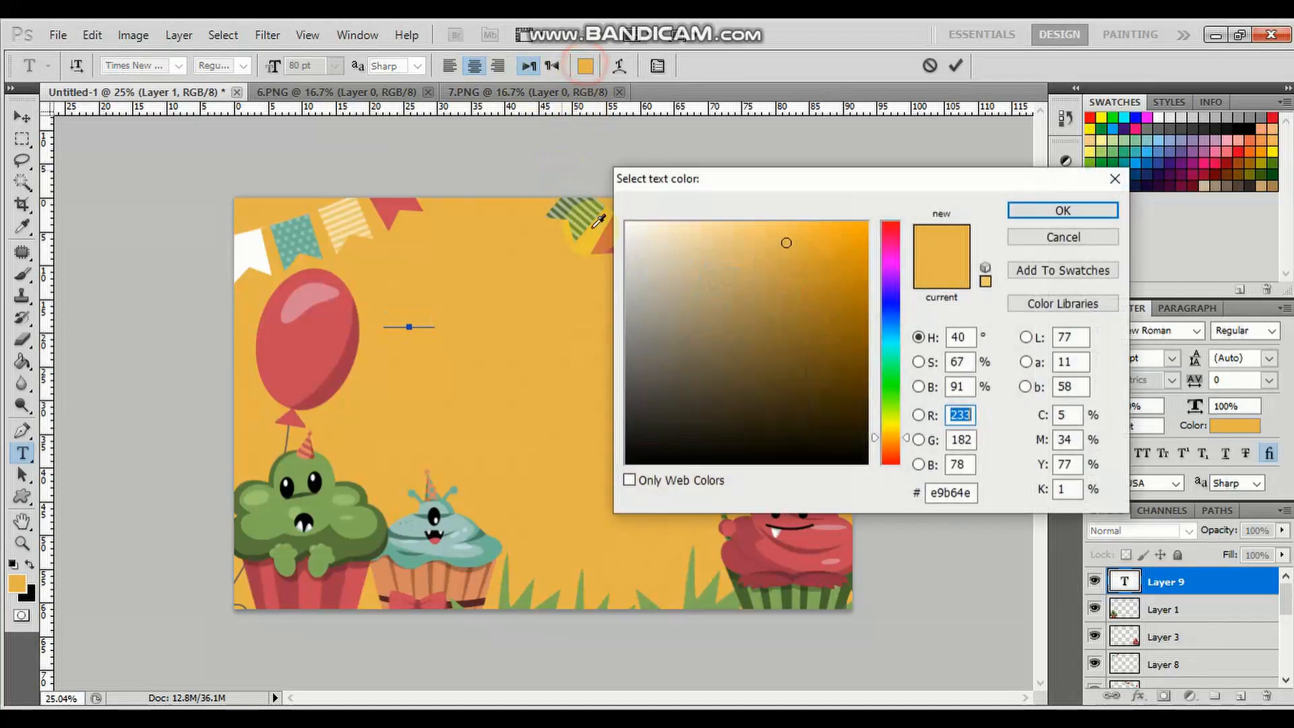
click(627, 223)
click(1033, 215)
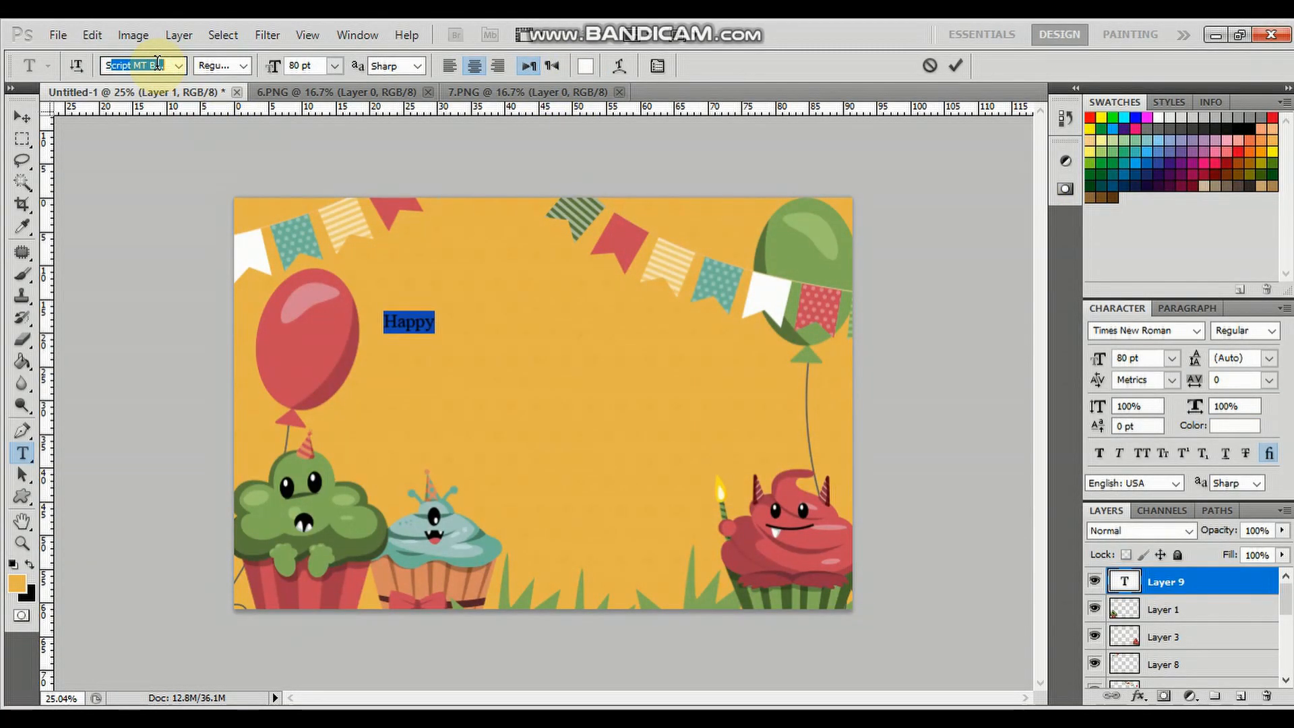
text(Sunsweet)
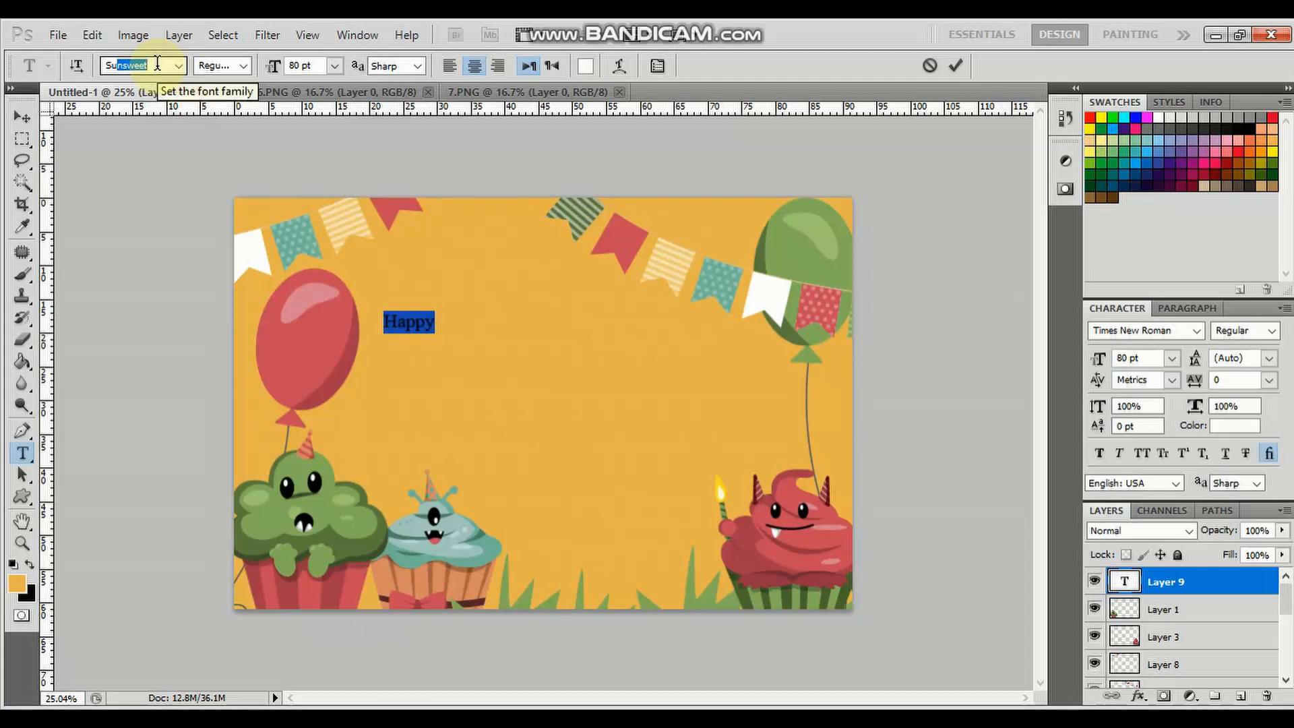
Scale the "Happy" text to 343% and move the red balloon slightly toward the canvas's left edge
click(22, 116)
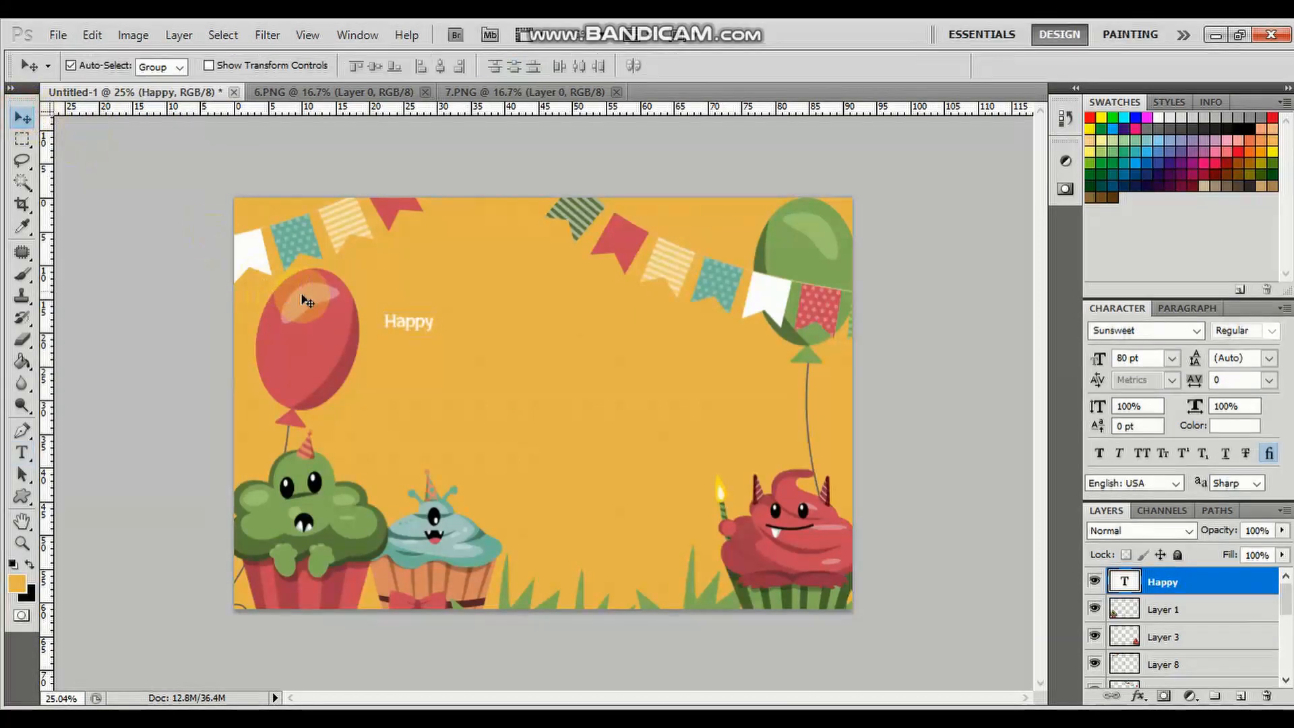
key(ctrl+t)
drag(442, 337, 502, 317)
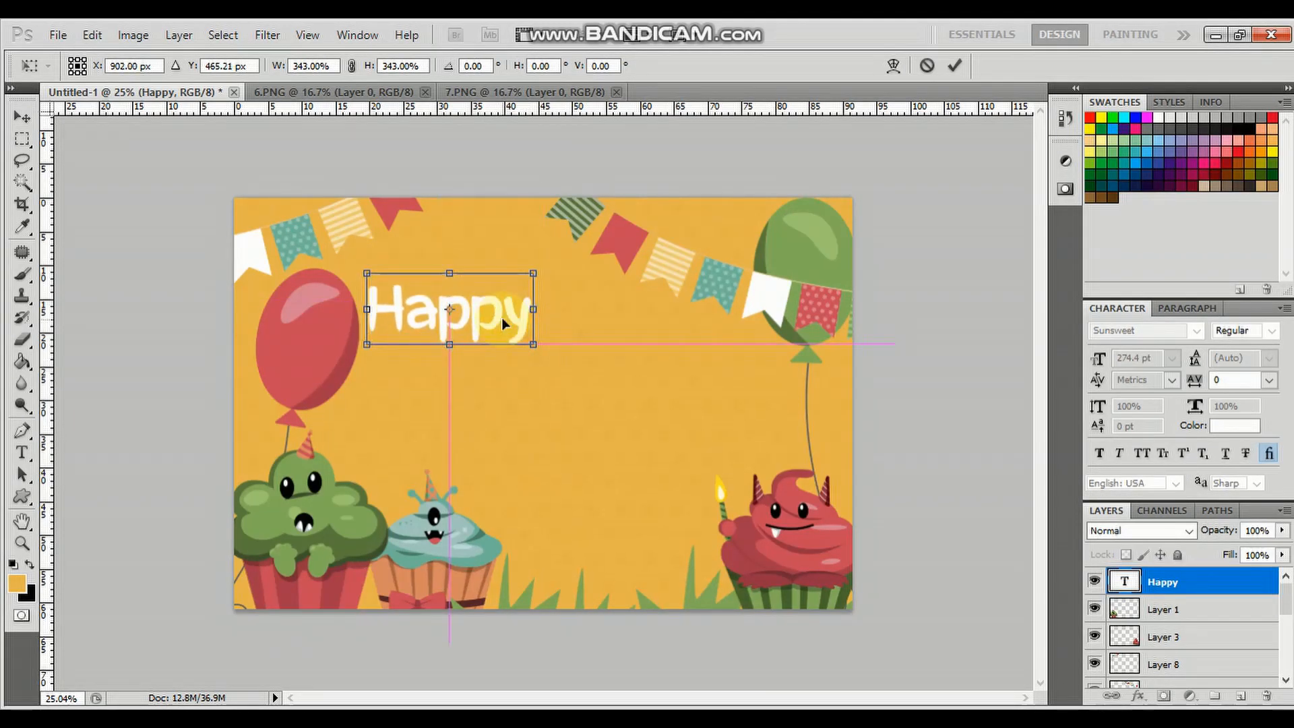
key(Return)
click(297, 305)
drag(297, 305, 271, 294)
Duplicate the "Happy" text directly below itself, change the copy to "Birthday" and shift it slightly up and left
drag(405, 310, 437, 348)
key(t)
click(440, 347)
key(ctrl+a)
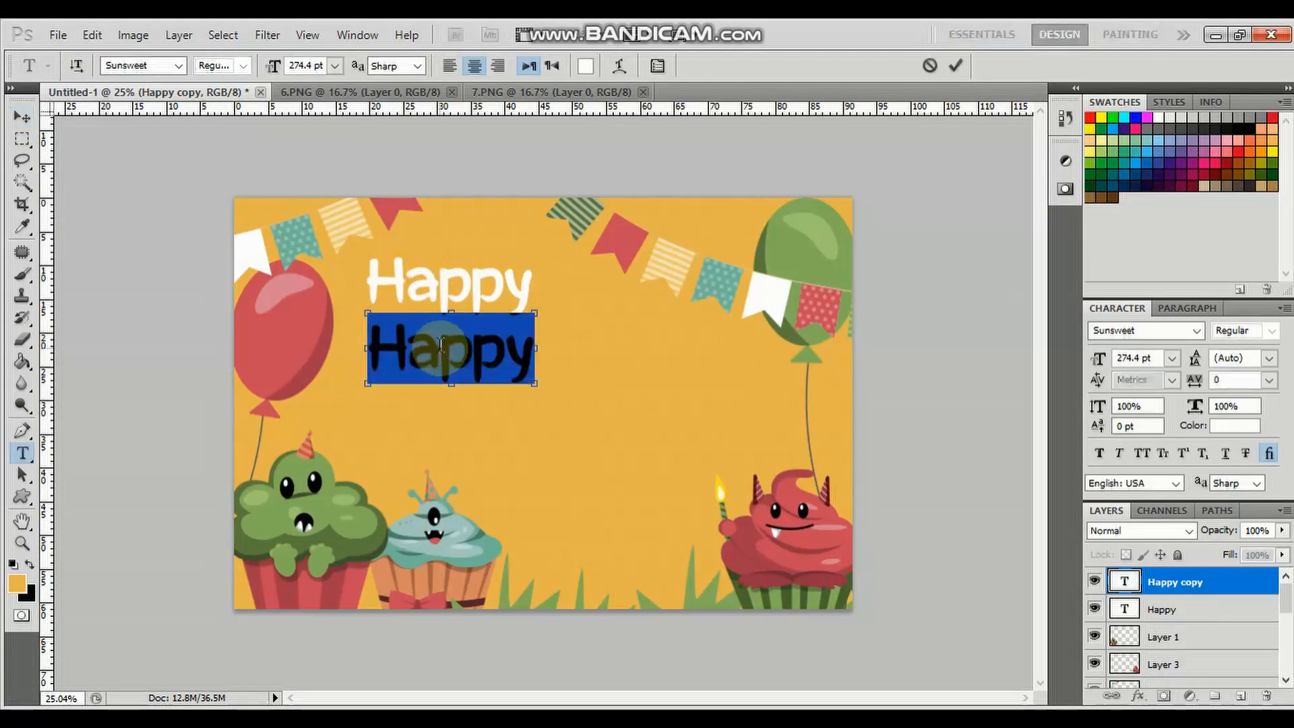
text(Birthday)
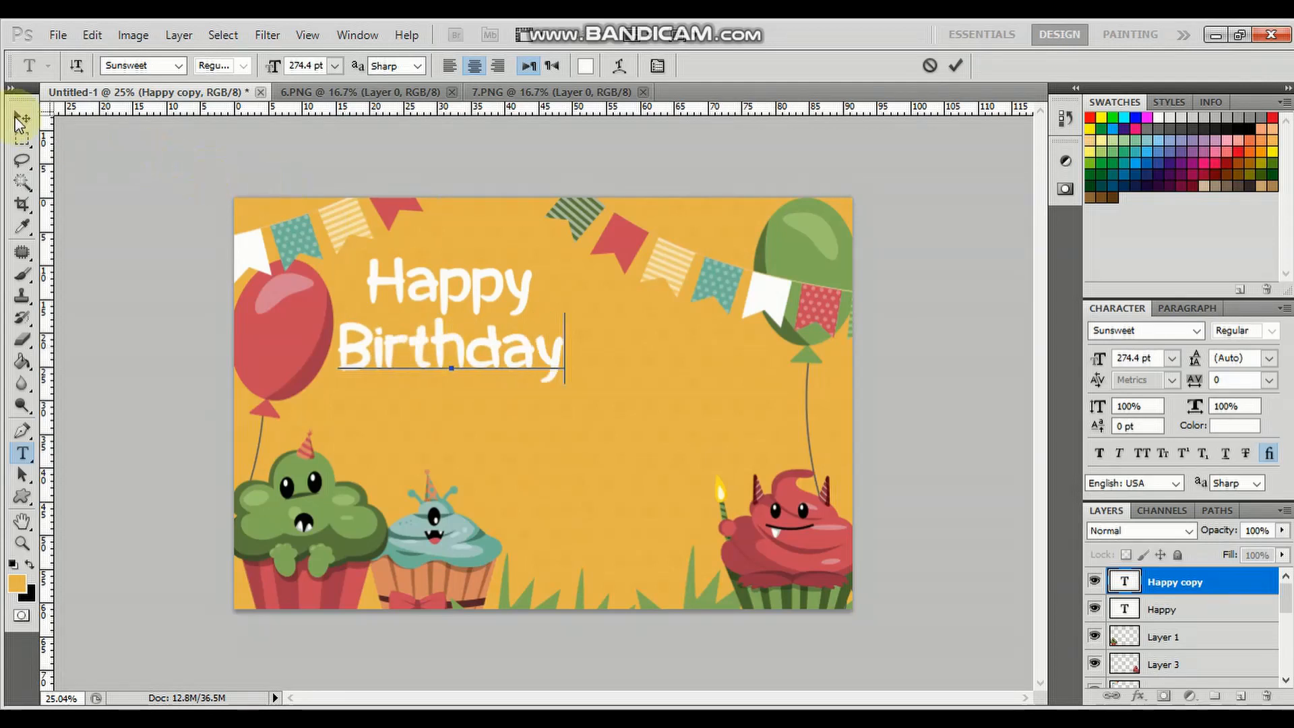
click(21, 120)
mouse_move(426, 350)
mouse_down()
mouse_move(407, 342)
mouse_move(415, 333)
mouse_up()
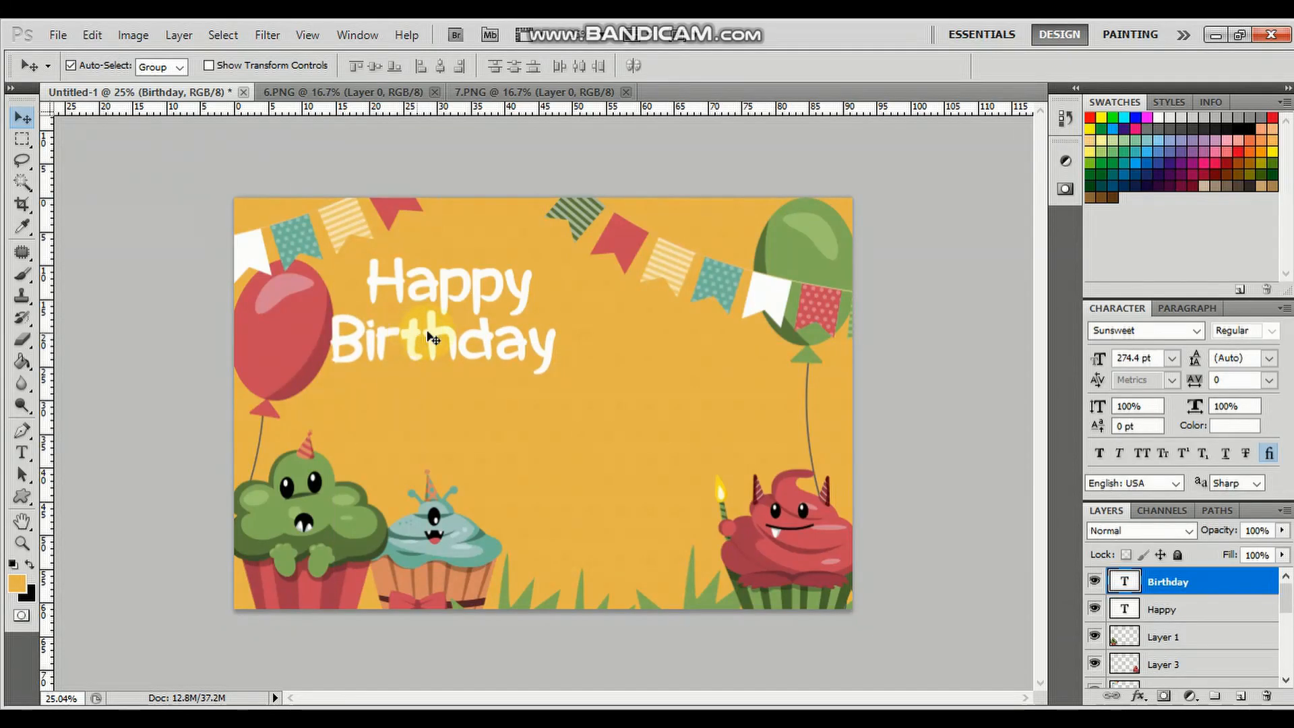
Close the 6.PNG and 7.PNG documents
click(345, 95)
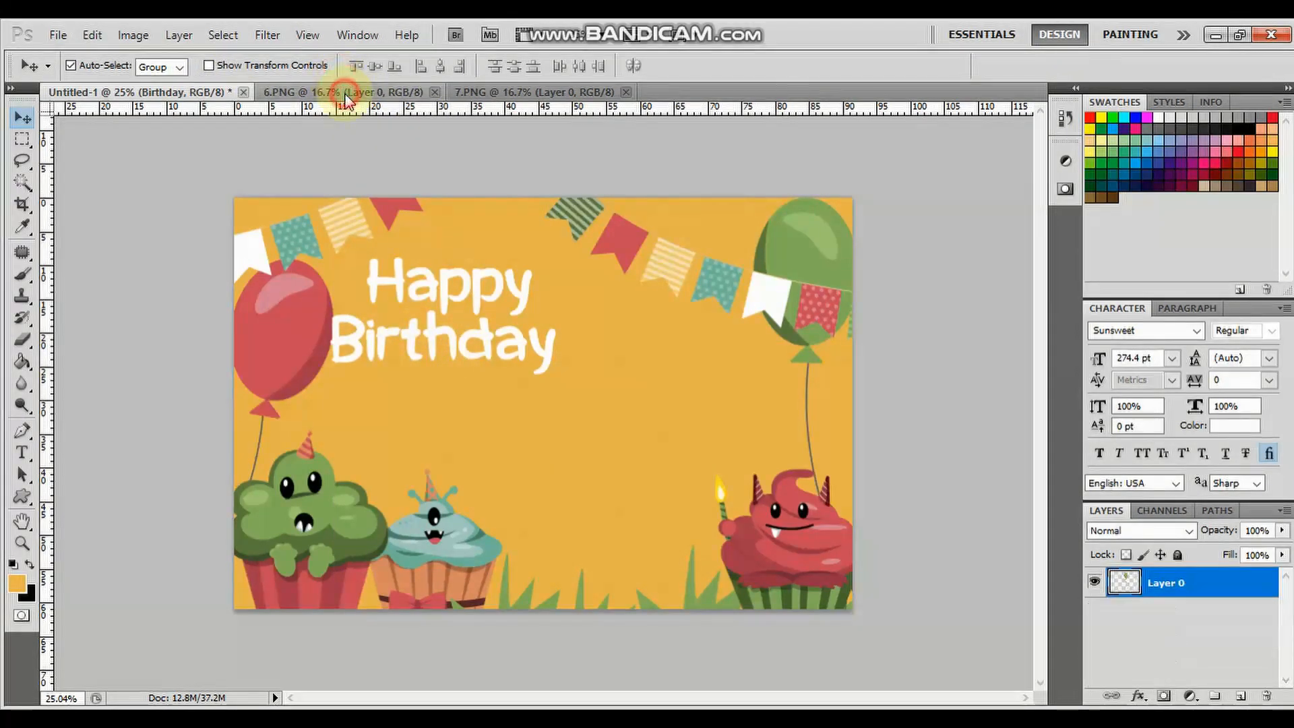
key(ctrl+w)
click(381, 99)
key(ctrl+w)
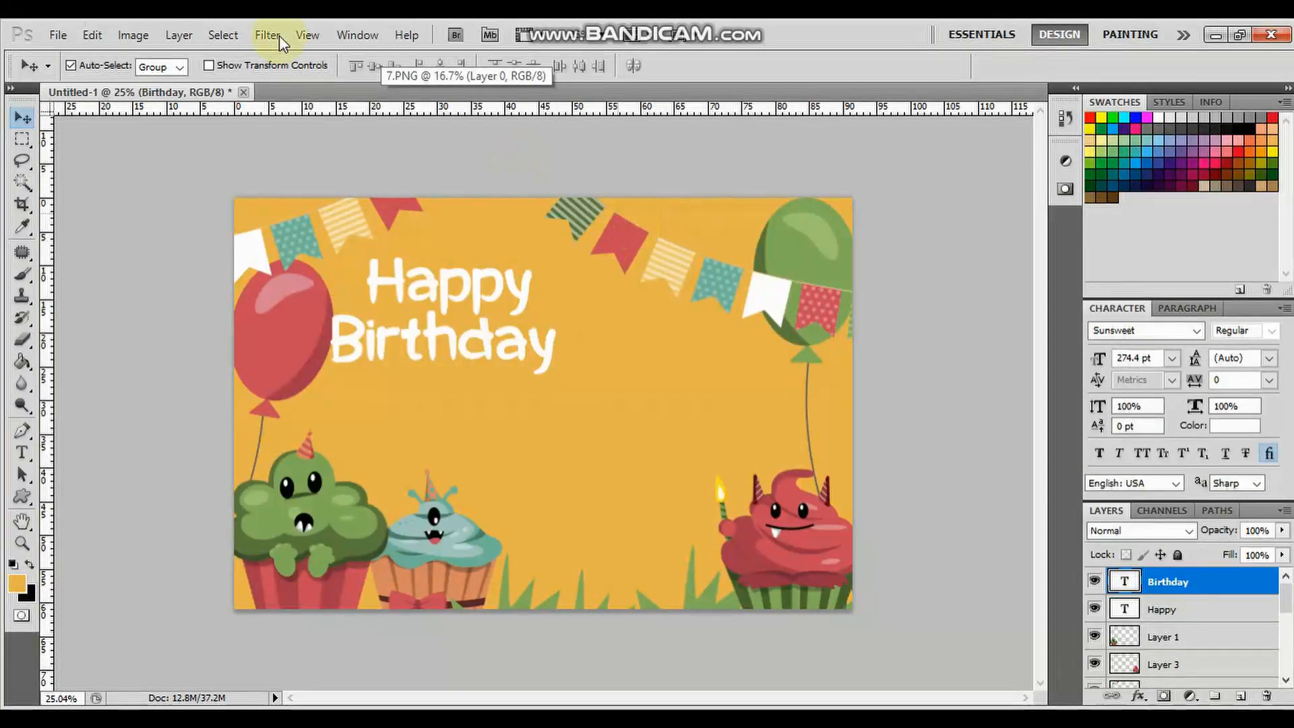
Open fcdsfc from the b-day folder and place its green ribbon under "Birthday", layered behind that text
click(57, 35)
click(79, 73)
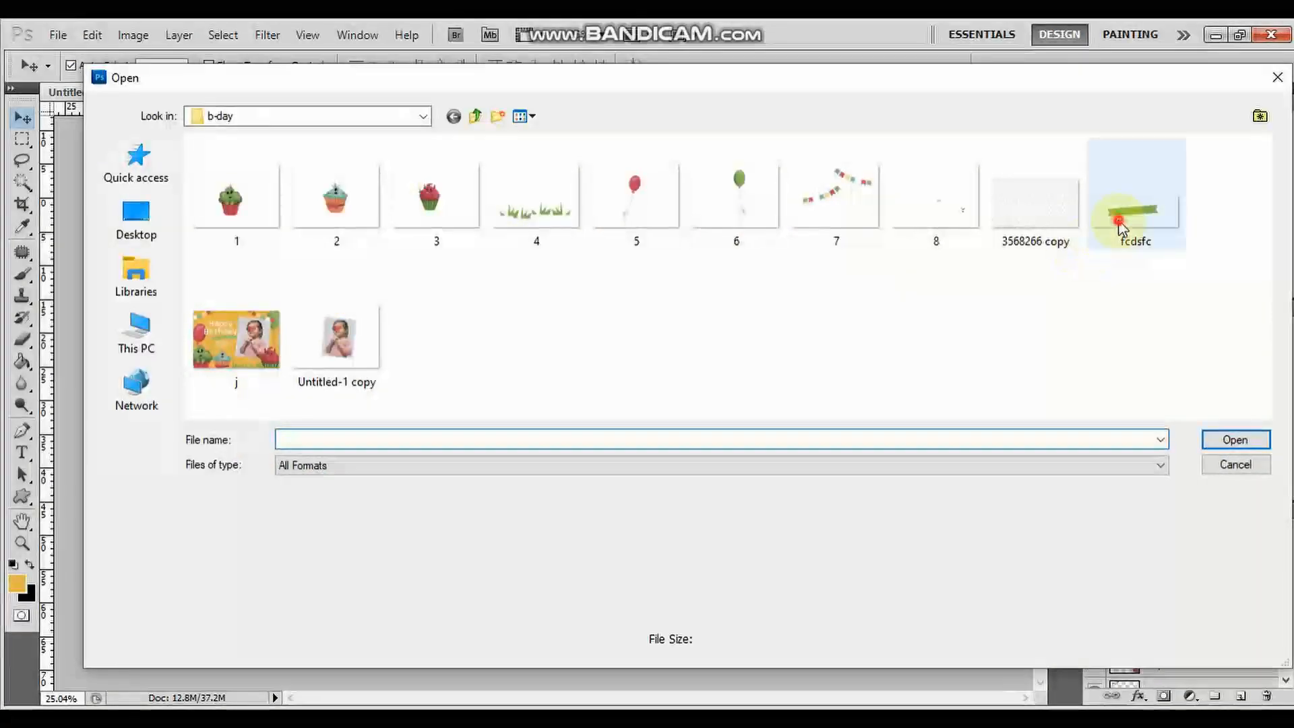
double_click(1121, 226)
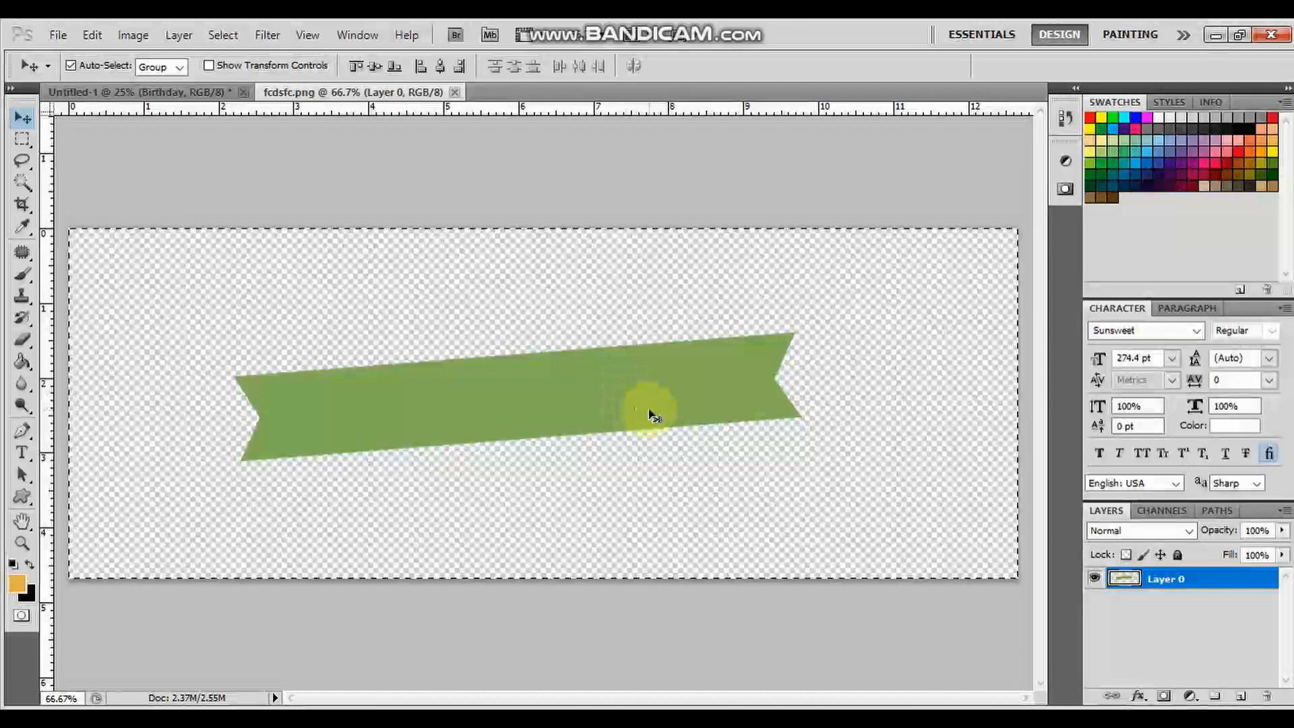
drag(653, 412, 552, 396)
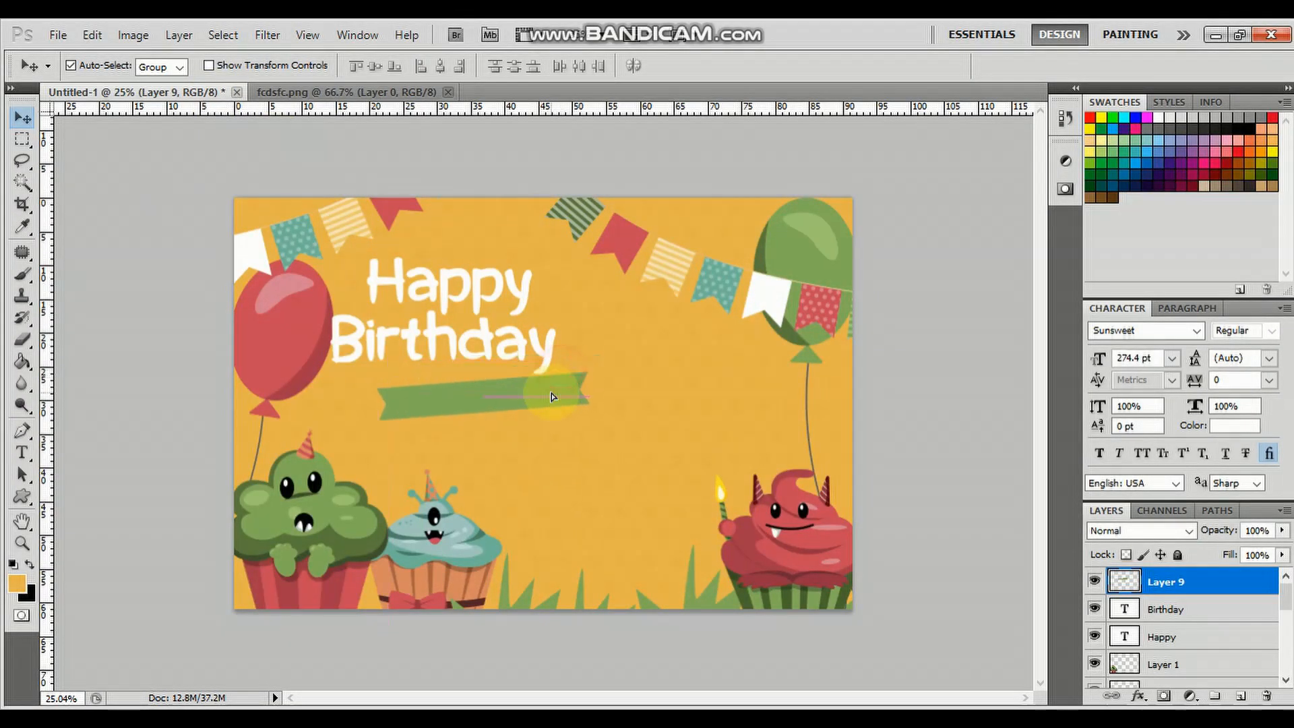
scroll(560, 396, up, 3)
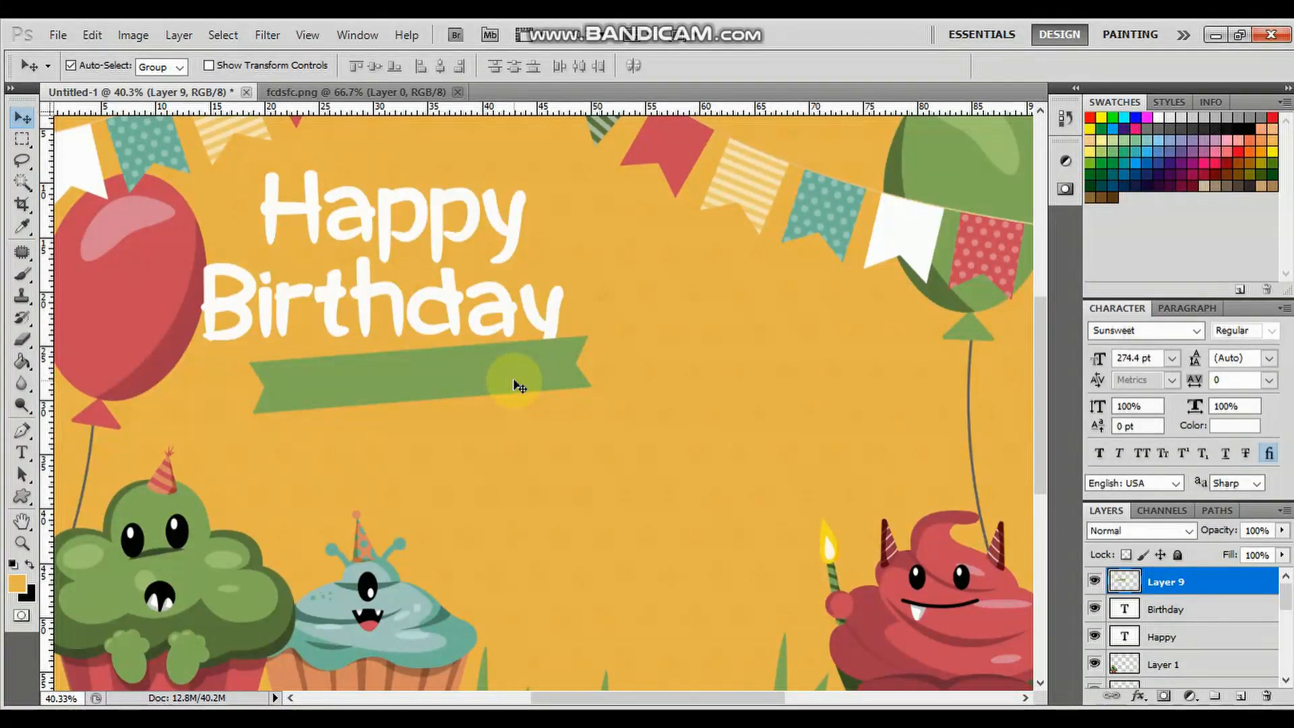
key(ctrl+bracketleft)
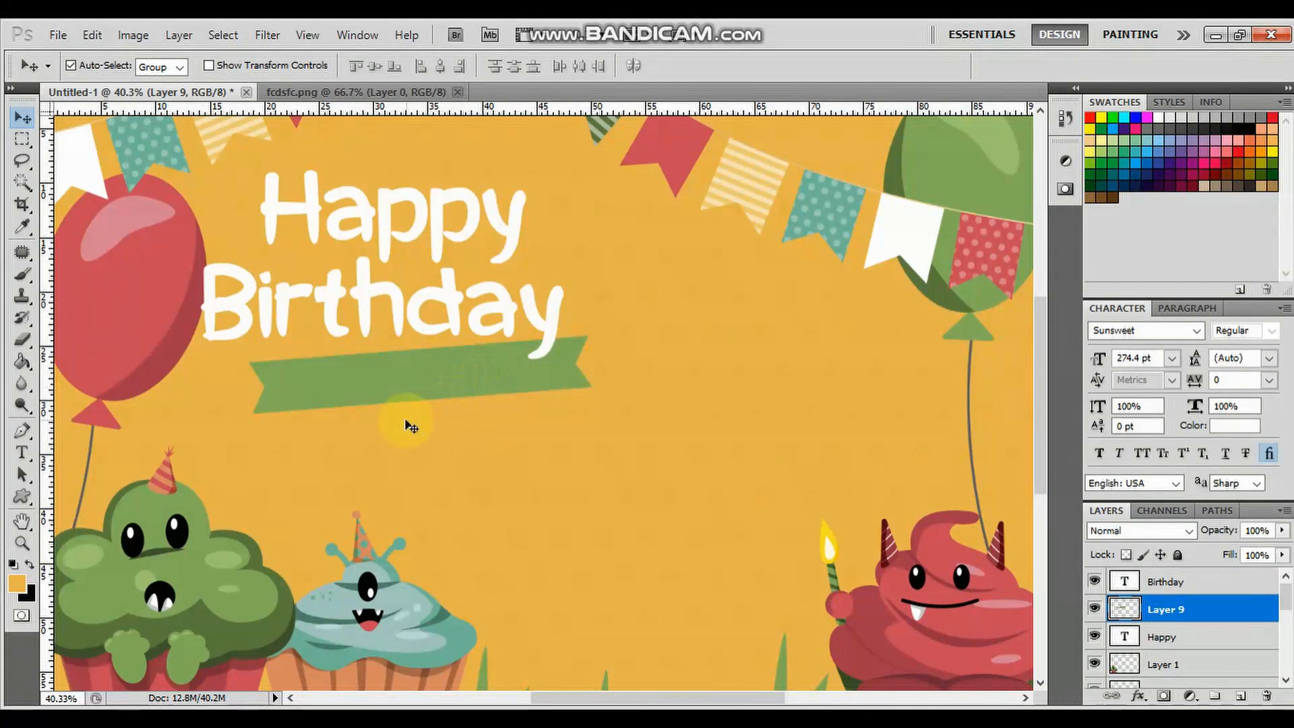
Add the text "Join us to celebrate" at 80 pt in Sunsweet below the green ribbon
key(t)
click(303, 470)
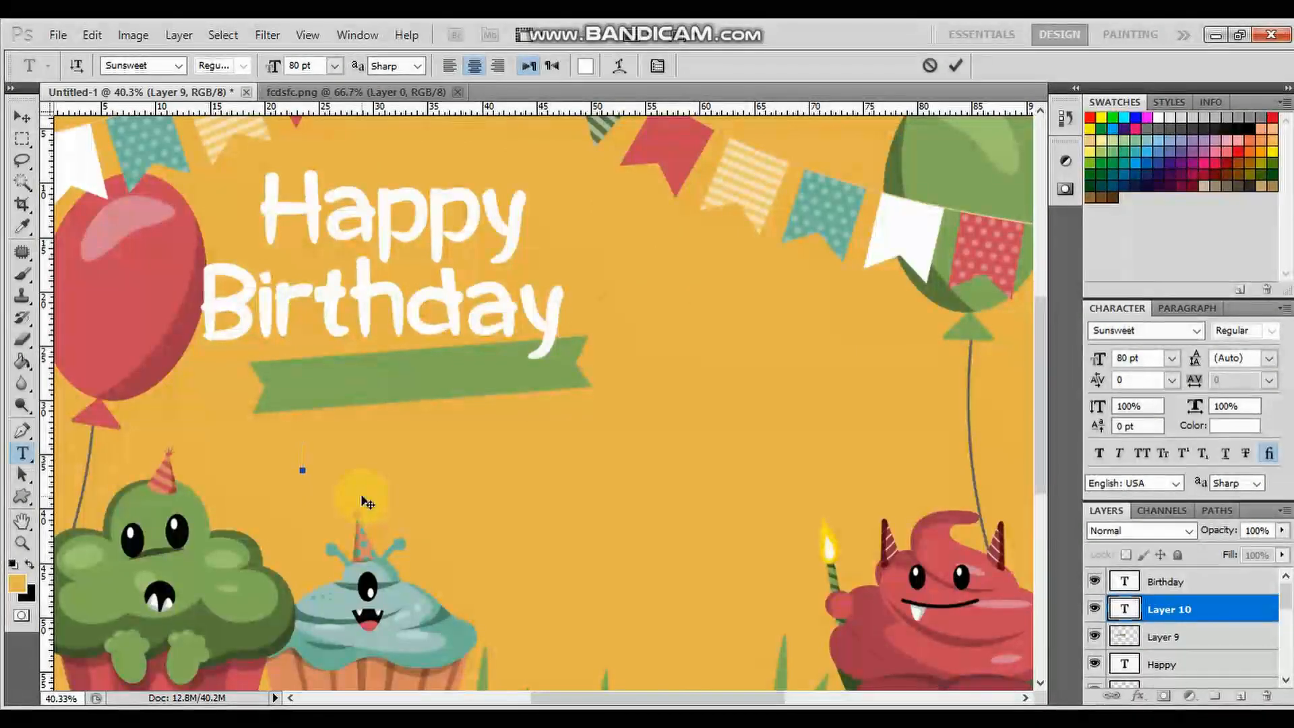
key(BackSpace)
key(BackSpace)
key(BackSpace)
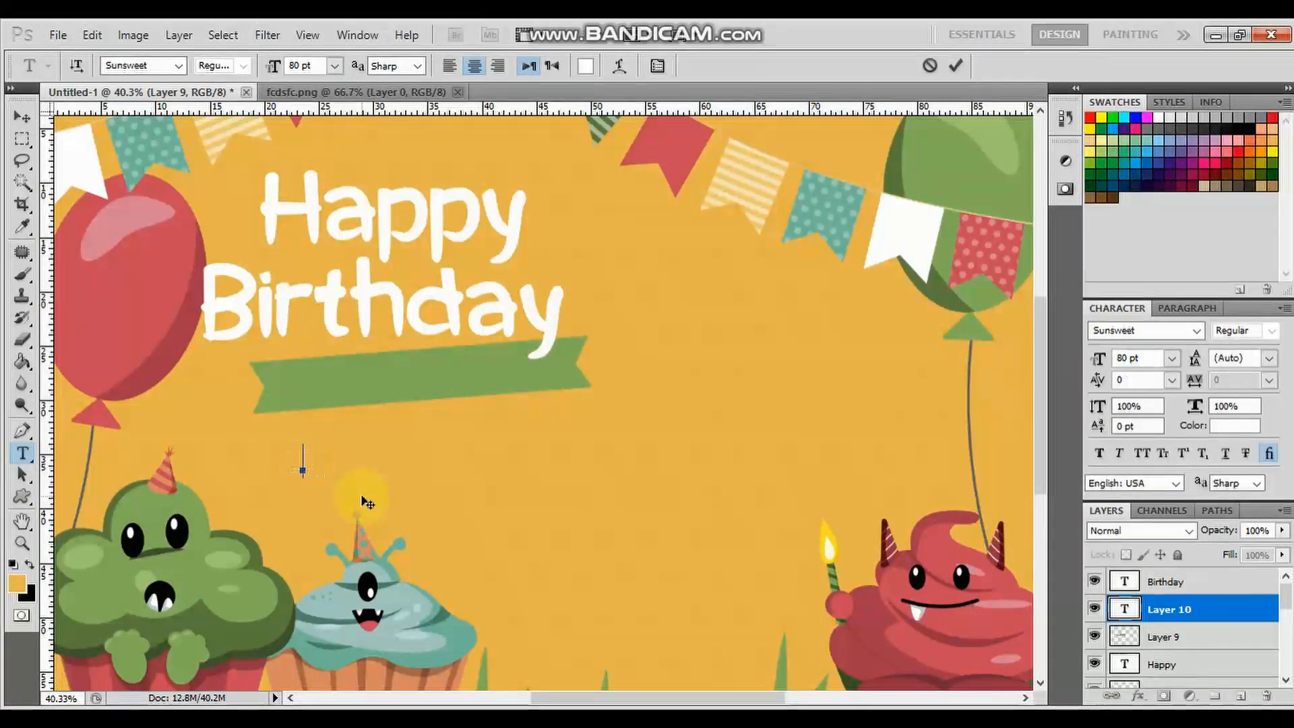
text(Join us to  c)
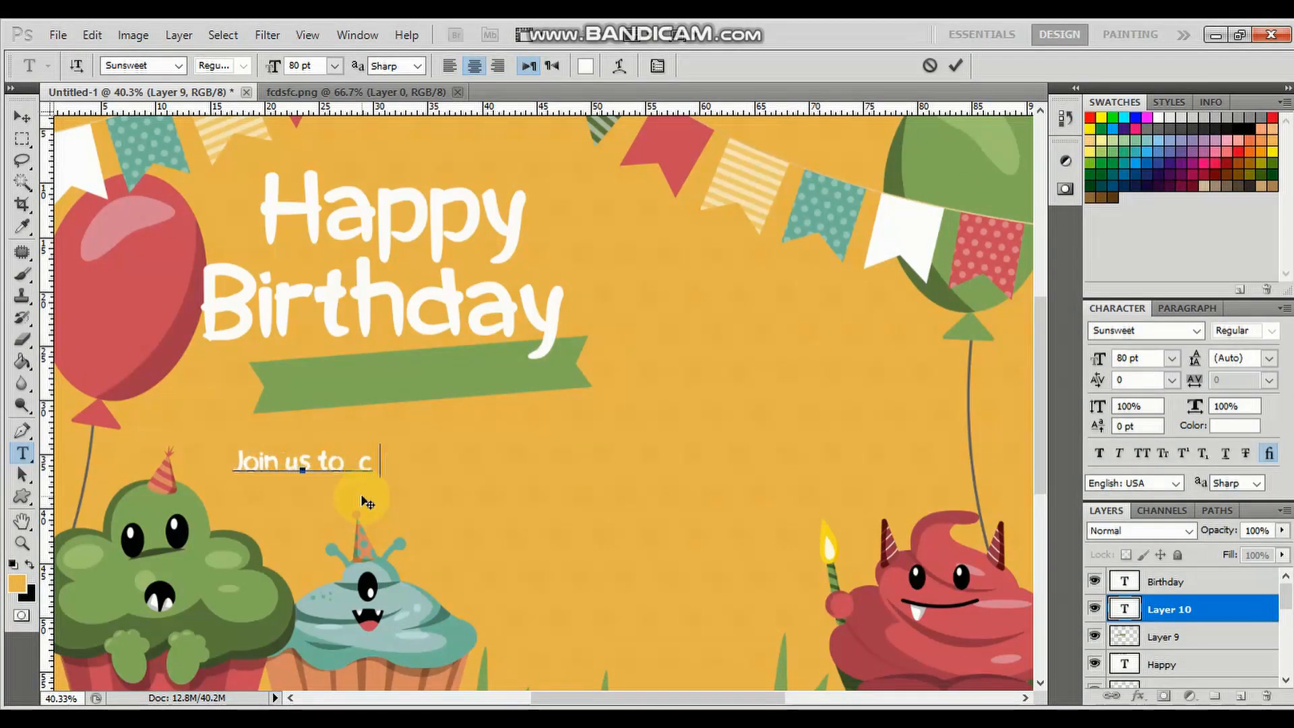
text(elebrate)
key(ctrl+a)
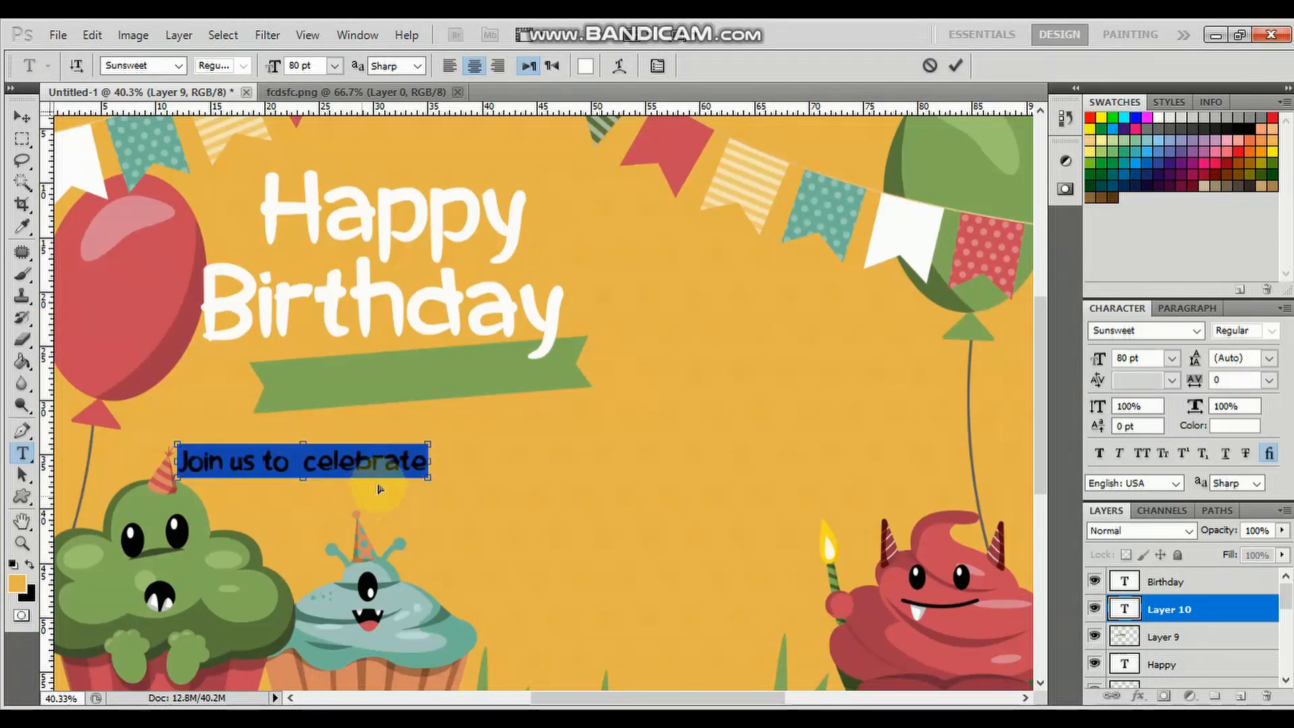
Try the Terminal font on the "Join us to celebrate" text and try to undo the change
click(155, 62)
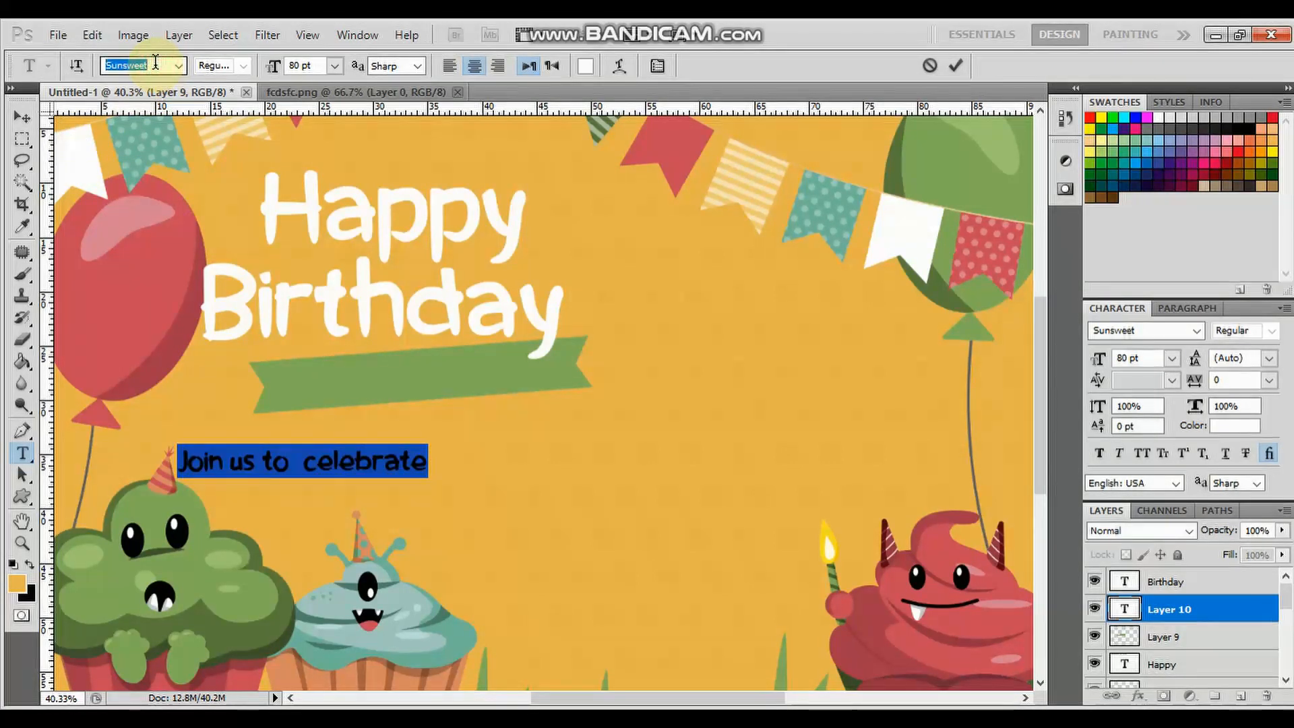
text(T)
key(Down)
key(Down)
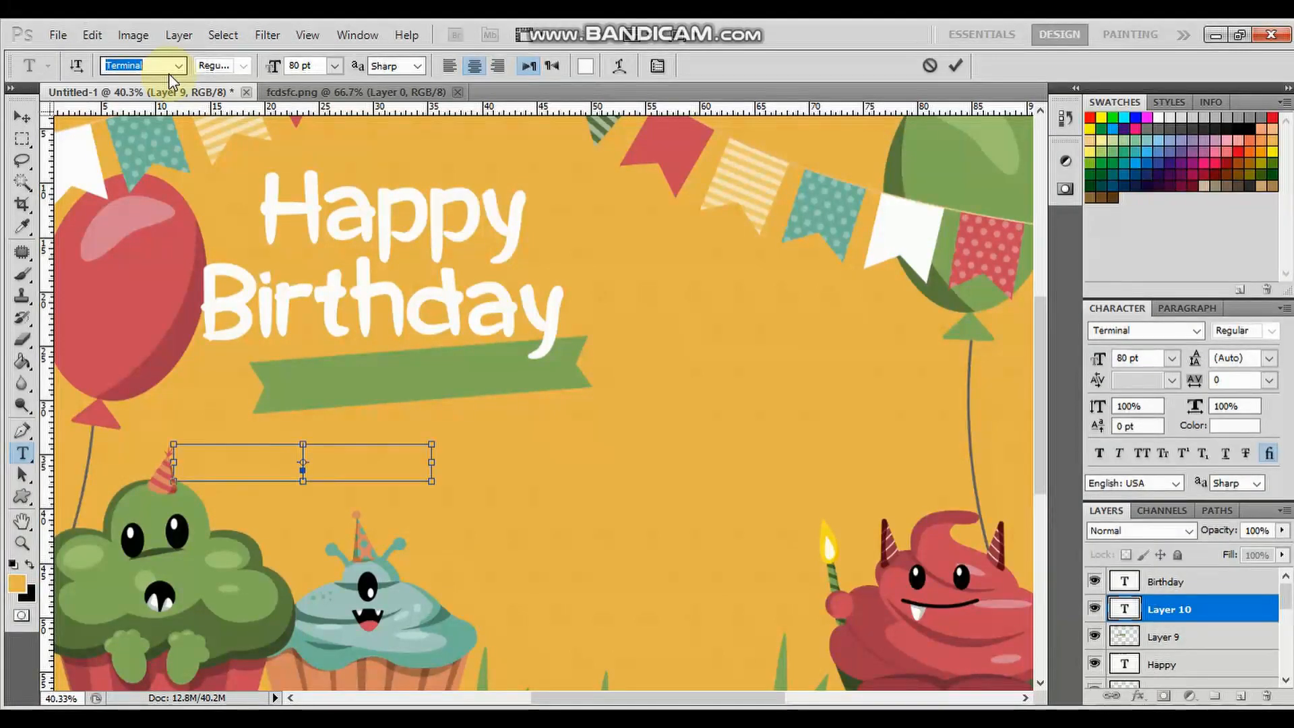
click(22, 119)
key(ctrl+z)
key(ctrl+z)
key(t)
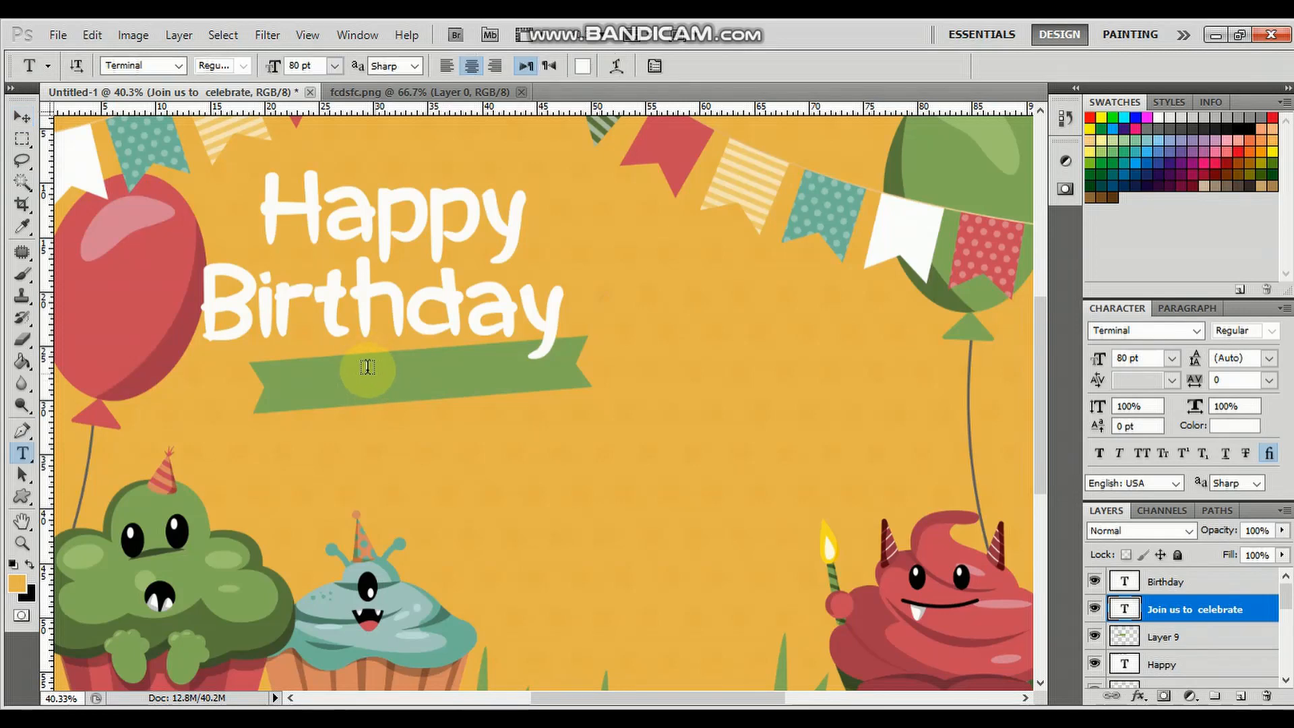
Try adding the text "Joi" on the green ribbon as a new Terminal text layer
click(324, 388)
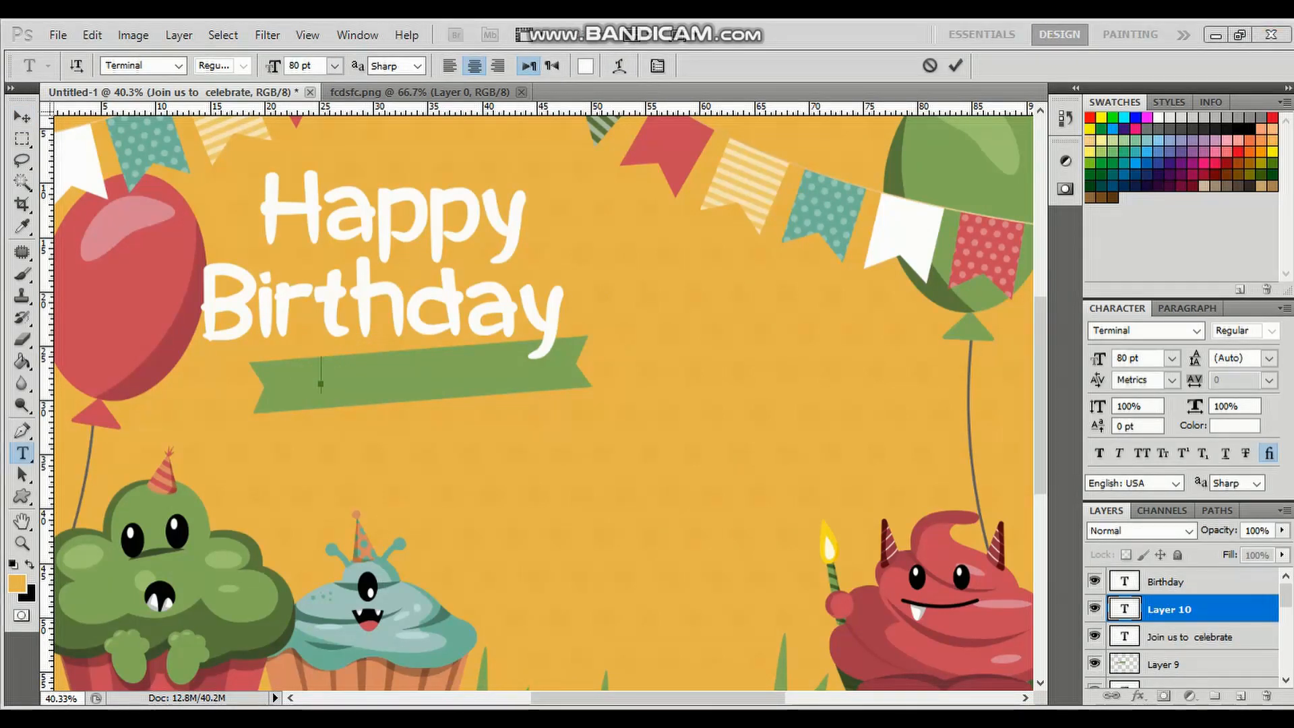
key(alt+Tab)
click(972, 349)
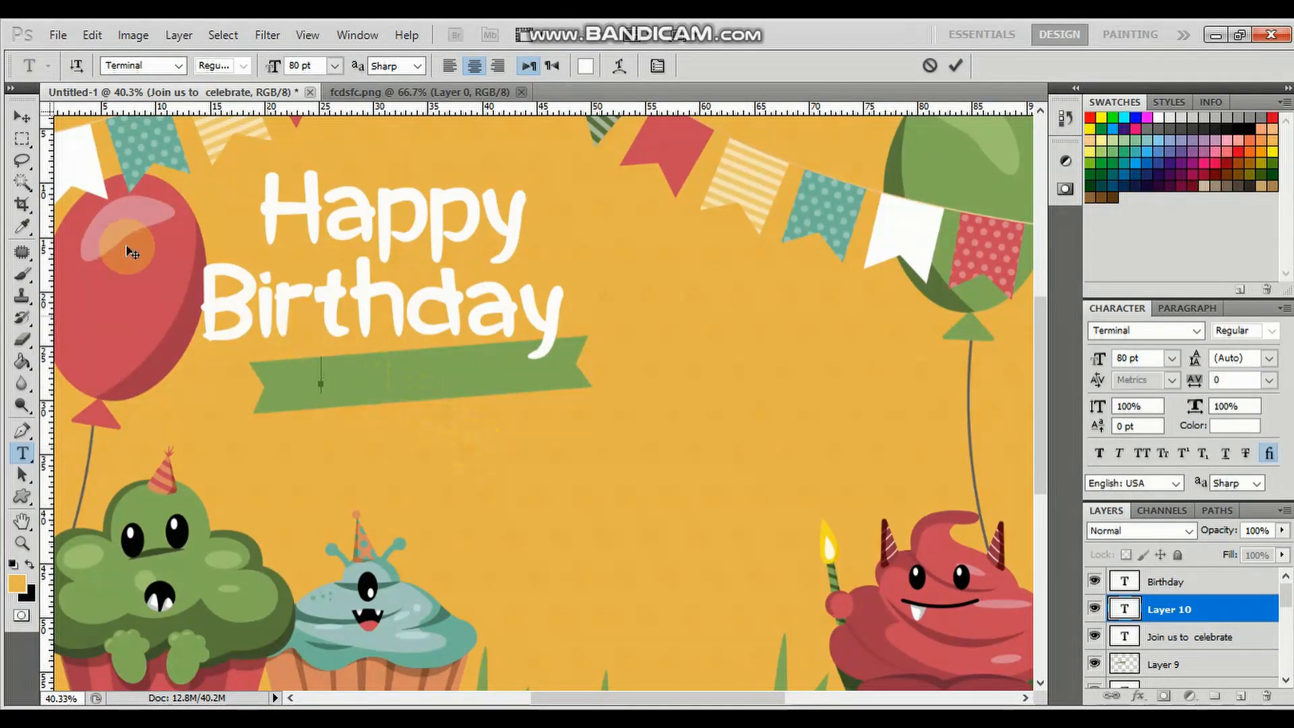
click(22, 117)
key(t)
Try some test text at the green ribbon's lower edge and raise its layer above the Birthday layer
click(325, 400)
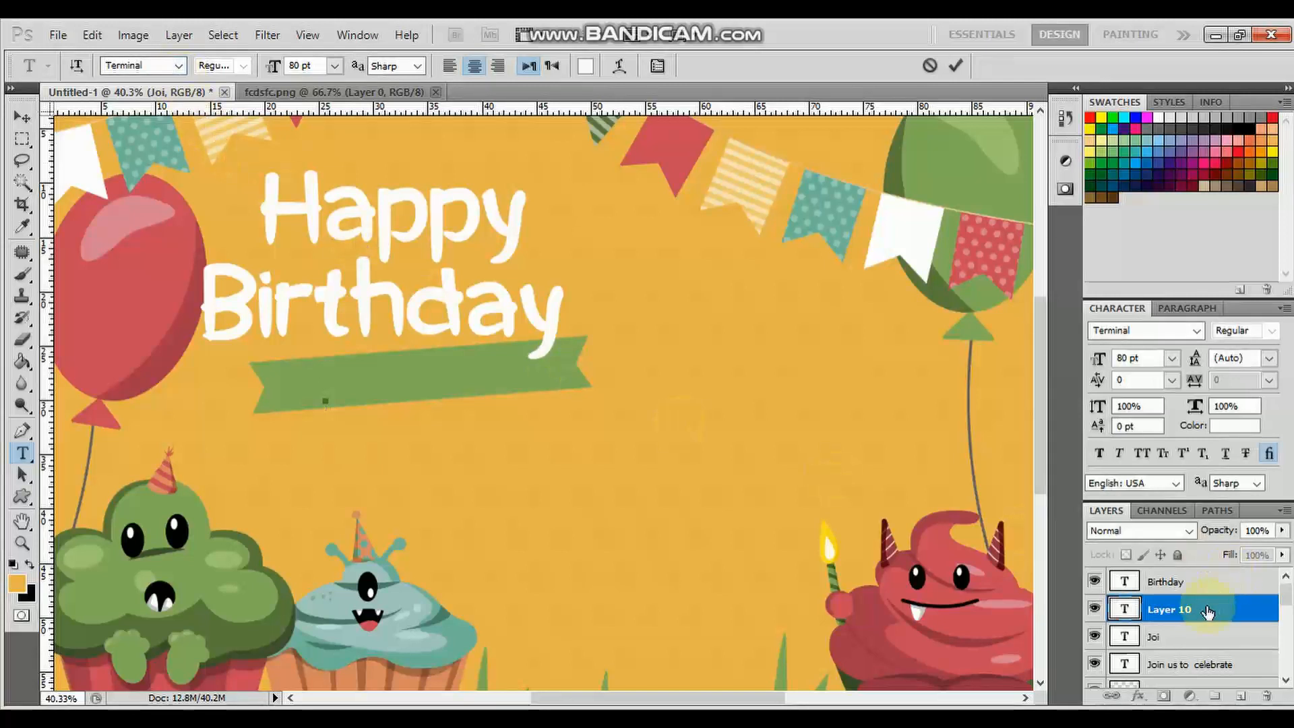
click(1186, 624)
click(1188, 611)
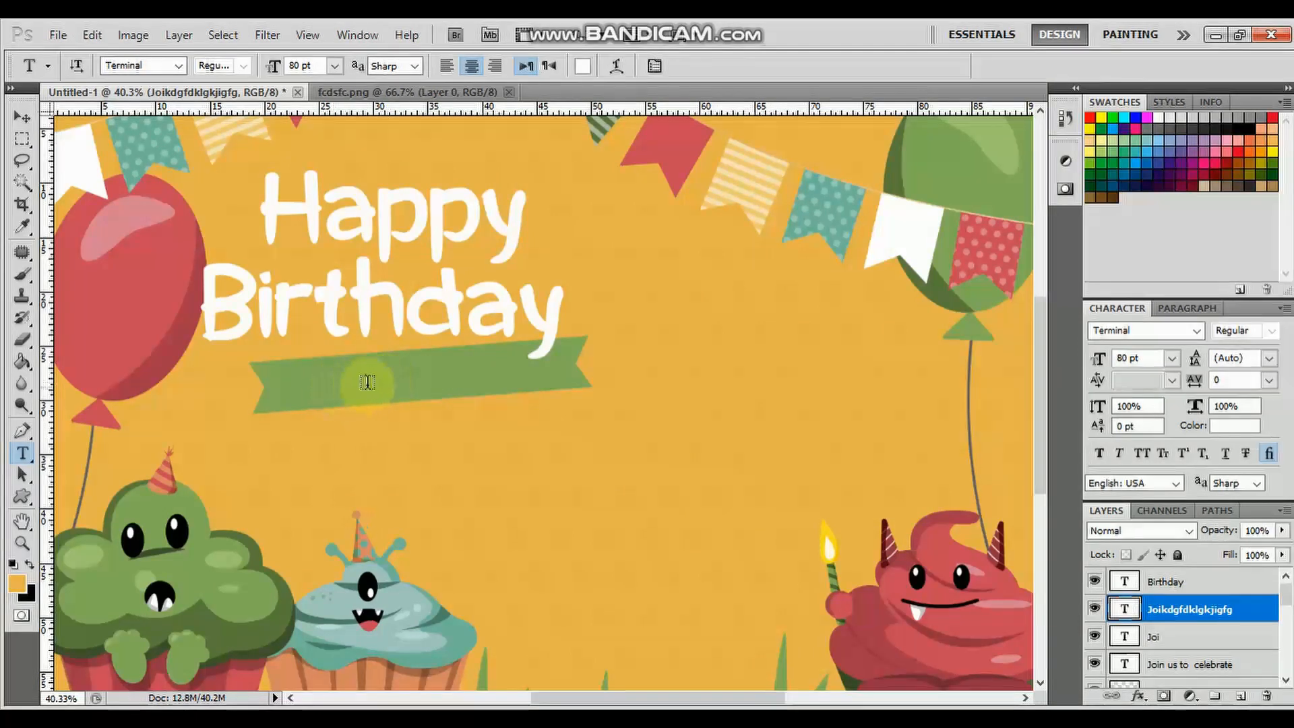
click(16, 120)
key(ctrl+bracketright)
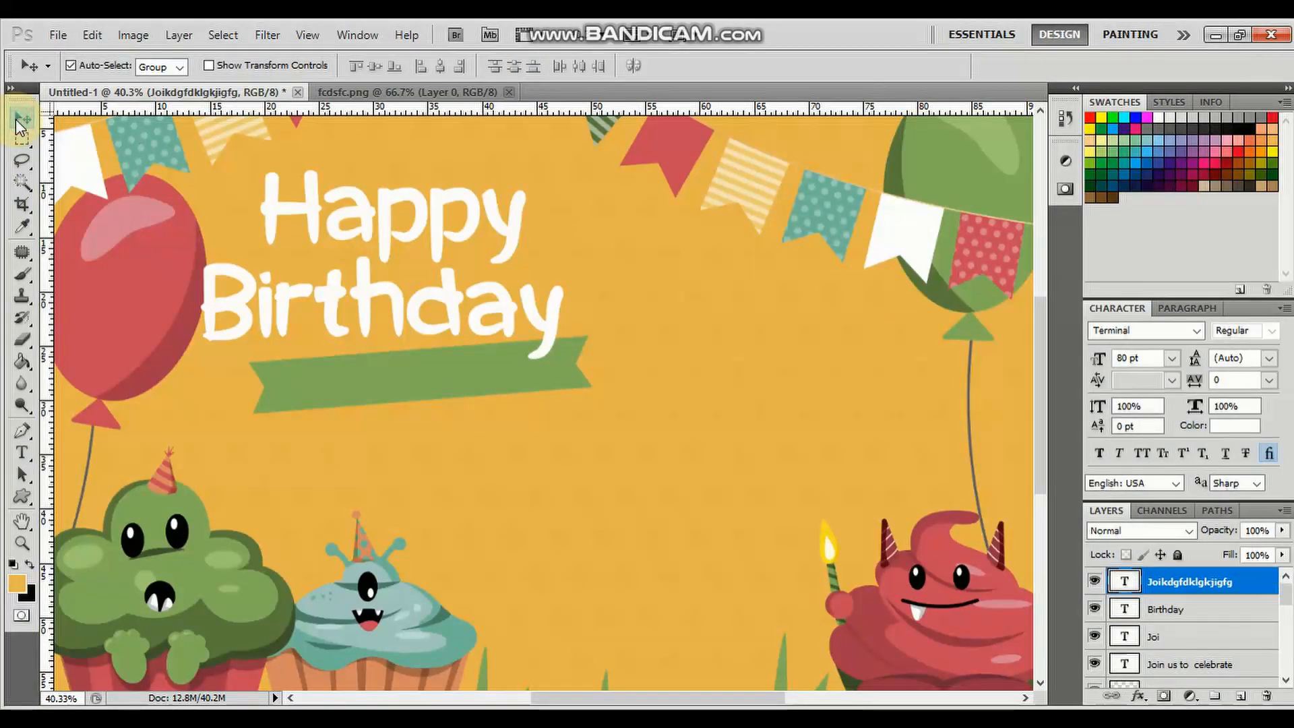
scroll(425, 411, down, 3)
scroll(425, 411, up, 5)
Start a new text layer above the ribbon's Layer 9, just below the ribbon, with the That's Font Folks! font
click(424, 412)
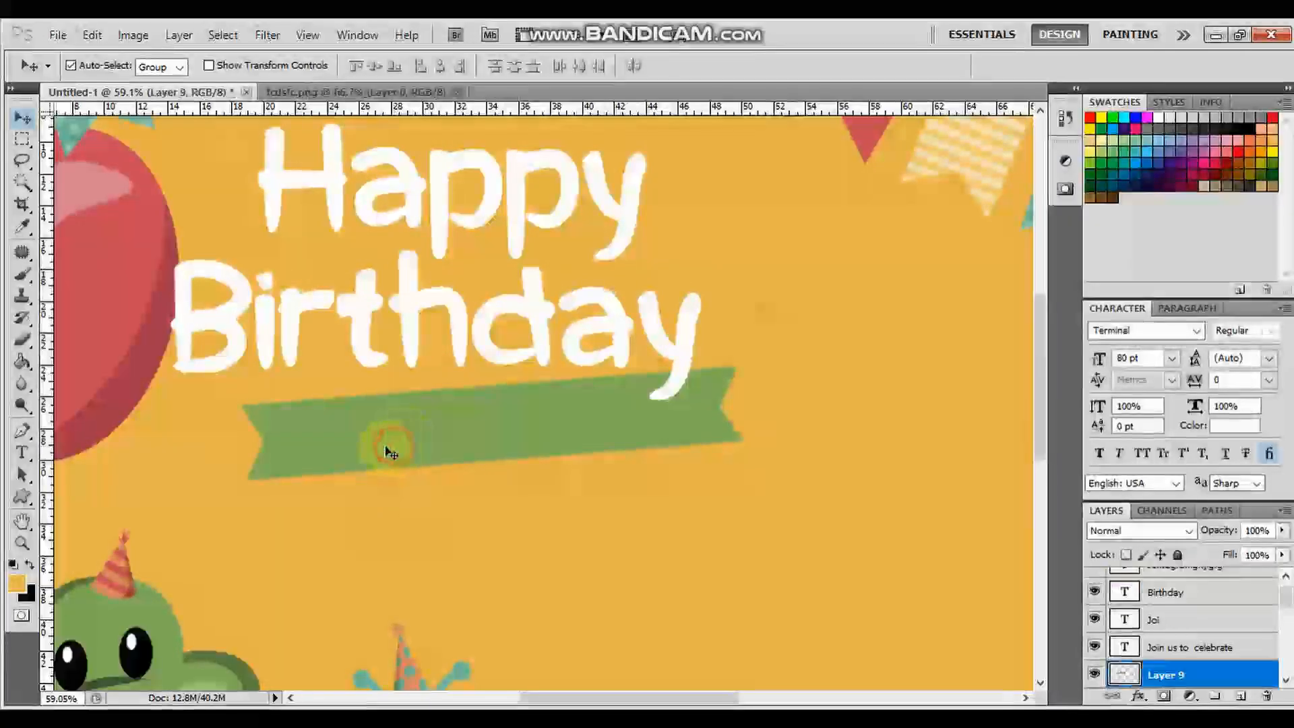
key(t)
click(319, 517)
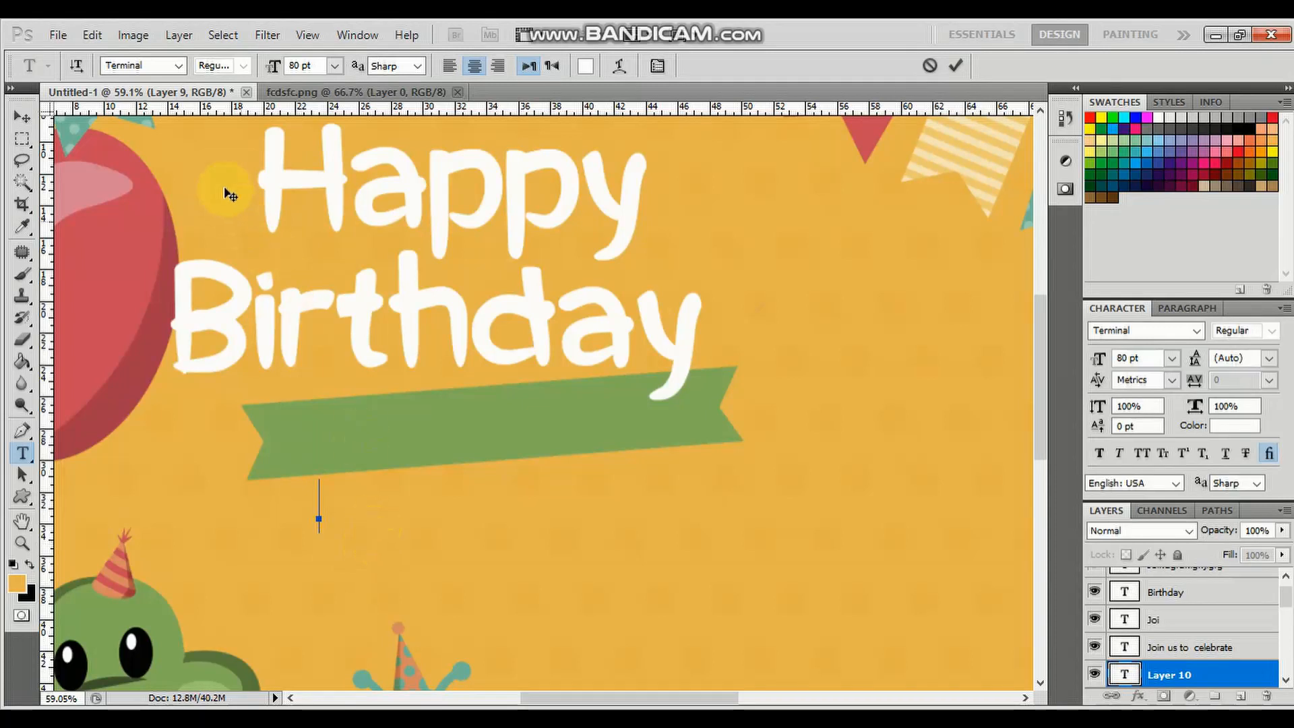
click(163, 63)
text(That's Font ...)
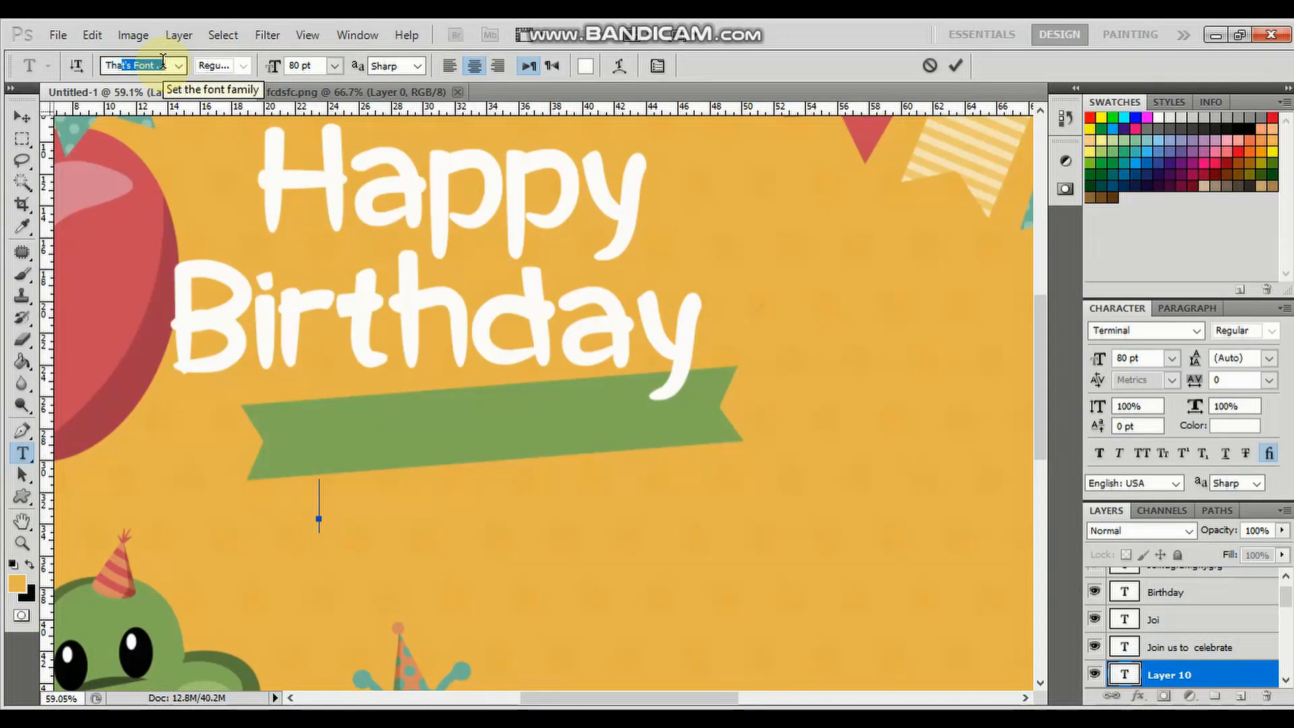
key(Return)
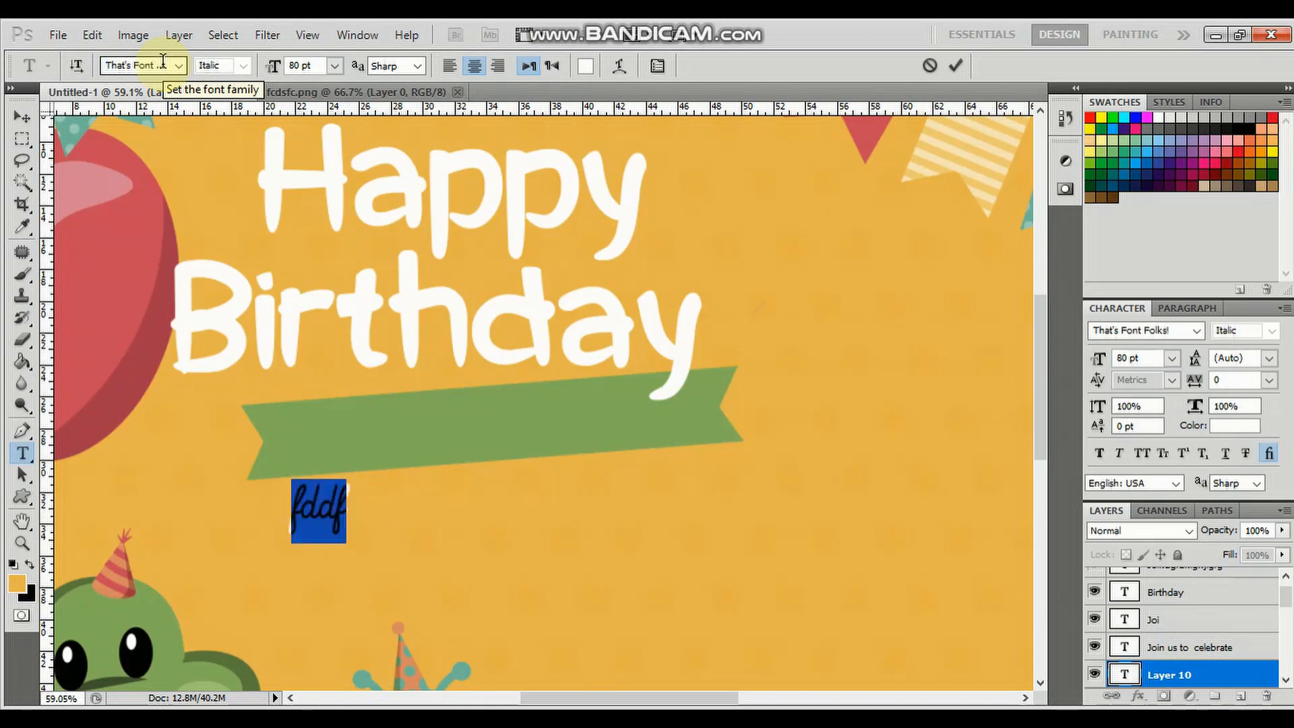
Replace the sample text below the ribbon with "Join us to celebrate"
click(340, 514)
double_click(351, 512)
text(Join)
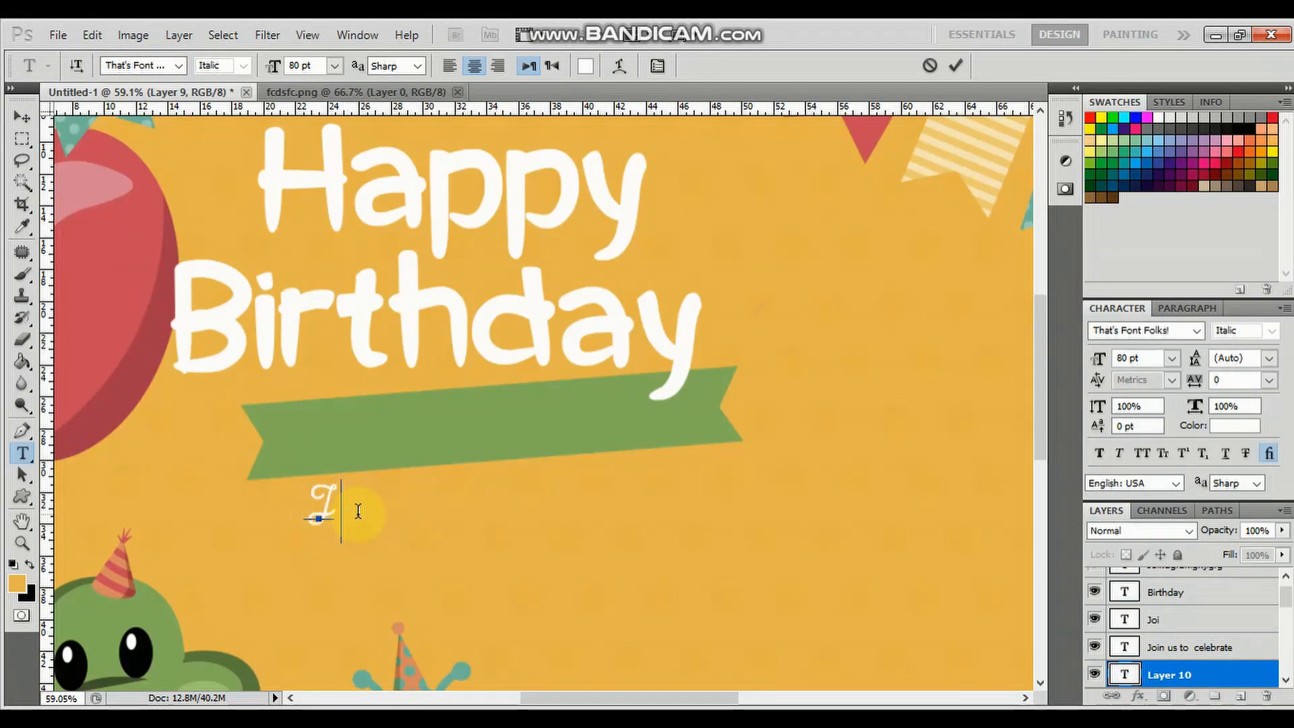
text(to)
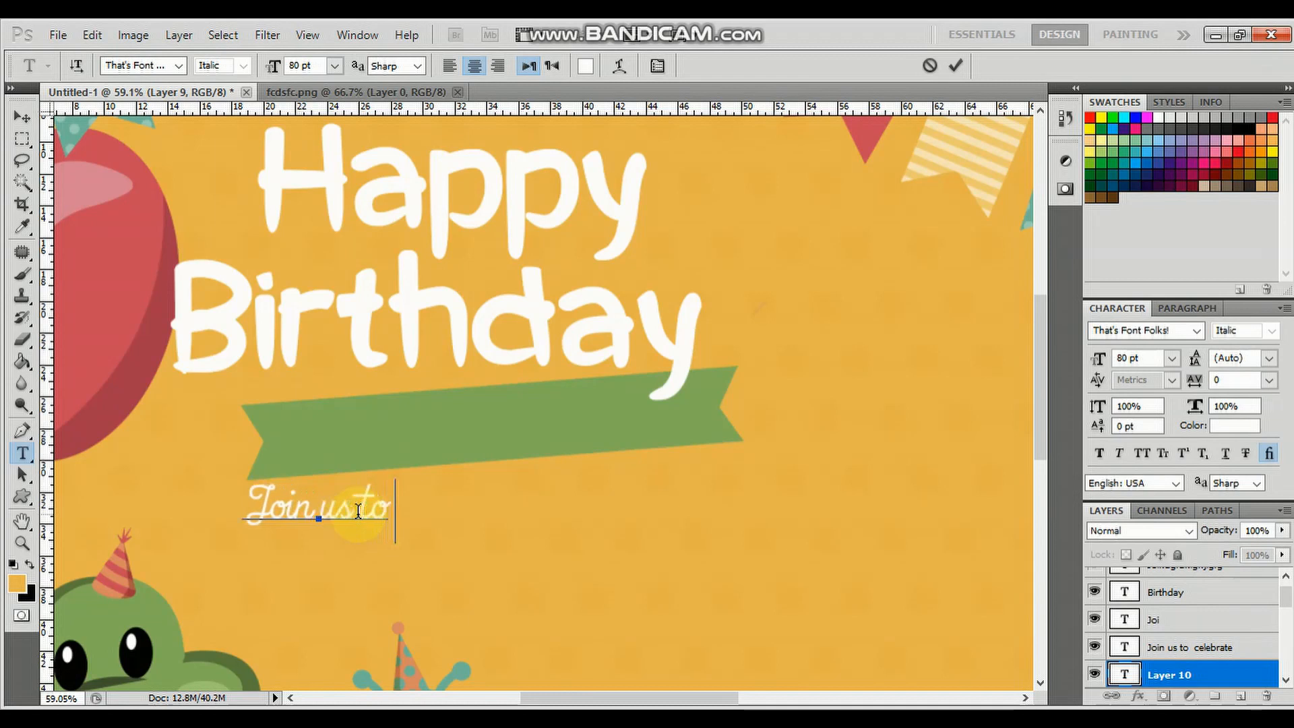
text( celebrate)
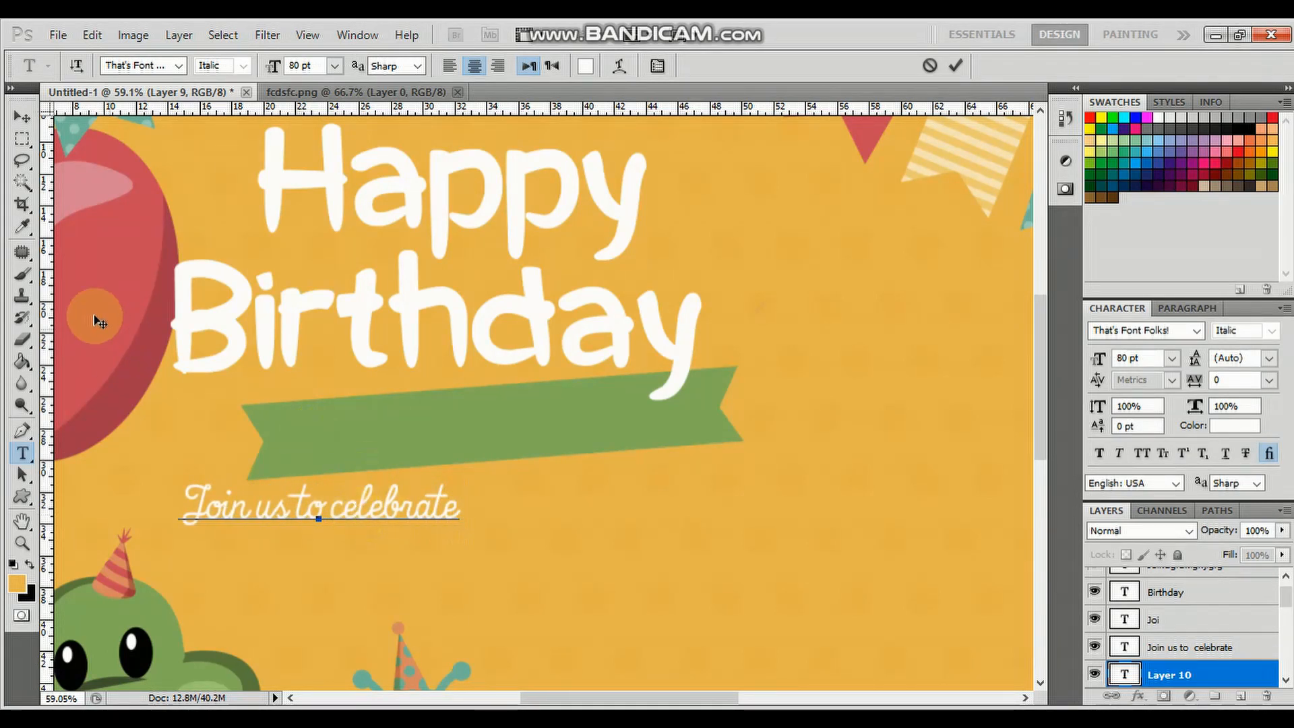
Move "Join us to celebrate" onto the green ribbon and rotate it about -4.68° to follow the ribbon's slant
click(23, 117)
drag(371, 509, 507, 436)
key(ctrl+t)
drag(664, 427, 677, 399)
drag(558, 418, 569, 414)
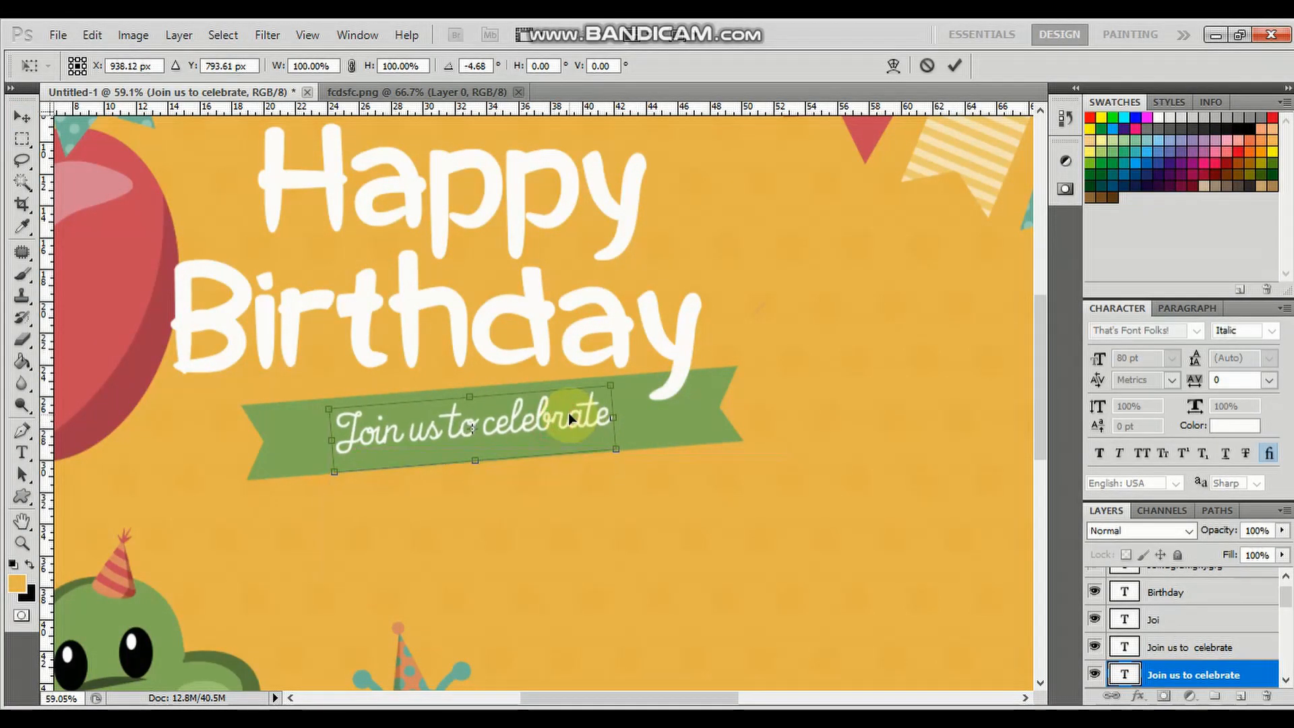
key(Return)
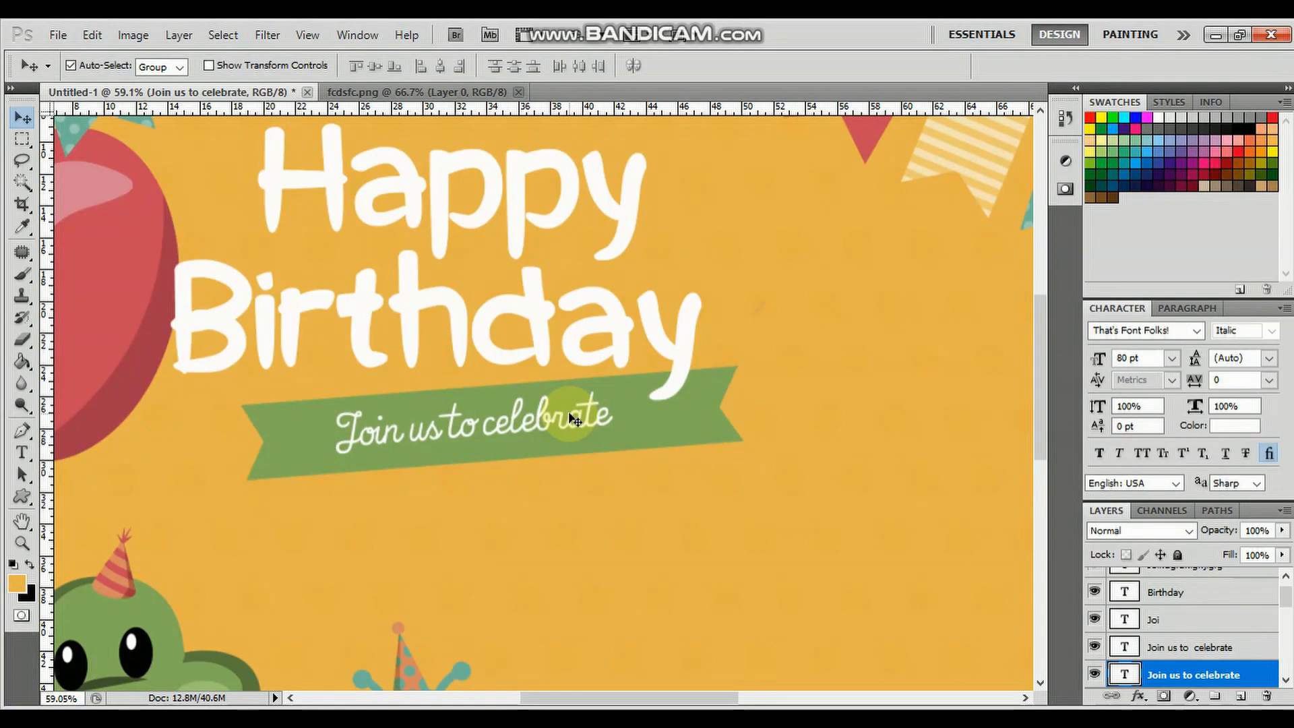
Duplicate the "Happy" text below the green ribbon and replace the copy's text with "SATURDAY"
scroll(445, 401, down, 1)
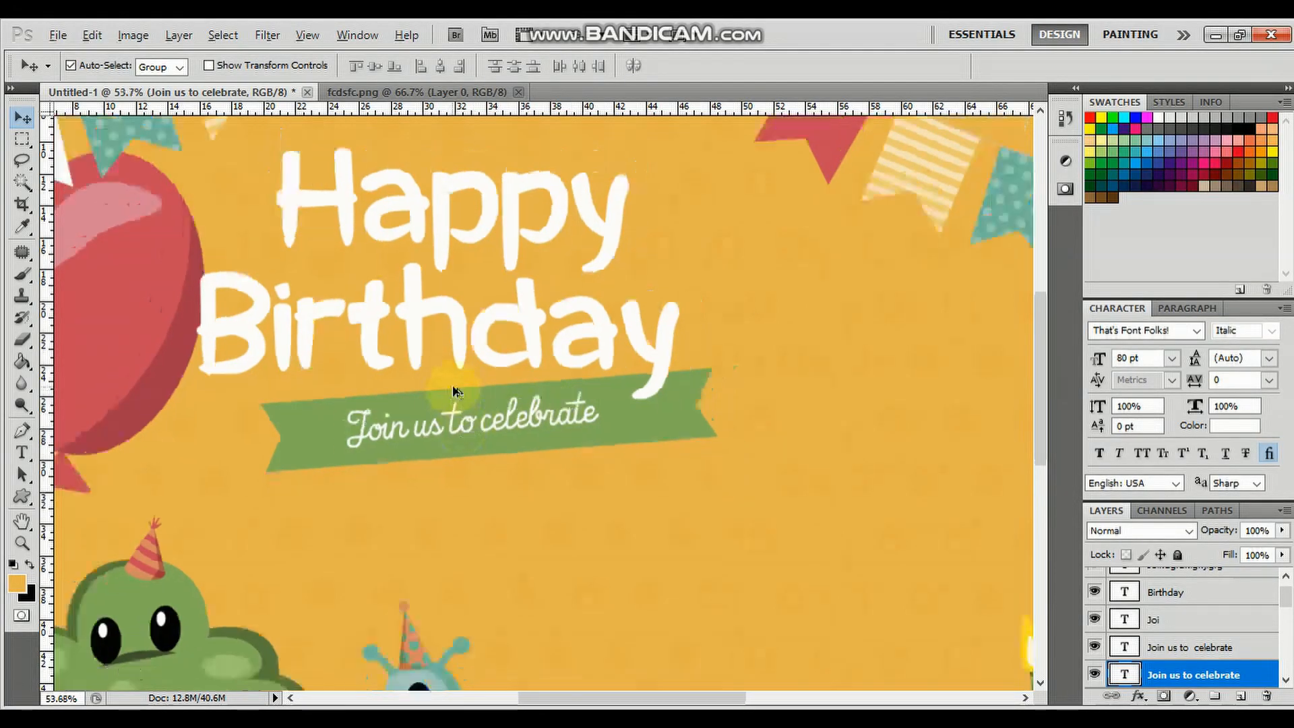
click(476, 235)
drag(475, 236, 503, 535)
key(t)
click(503, 534)
key(ctrl+a)
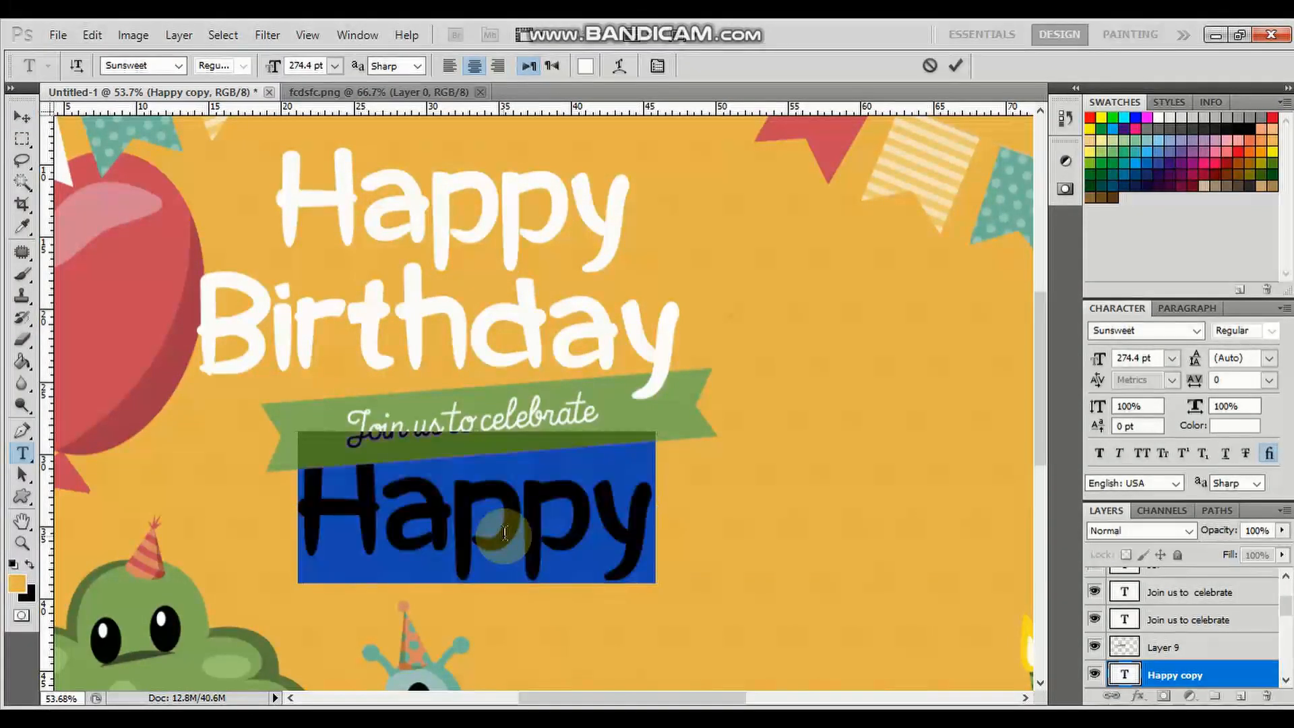
text(SATURDAY)
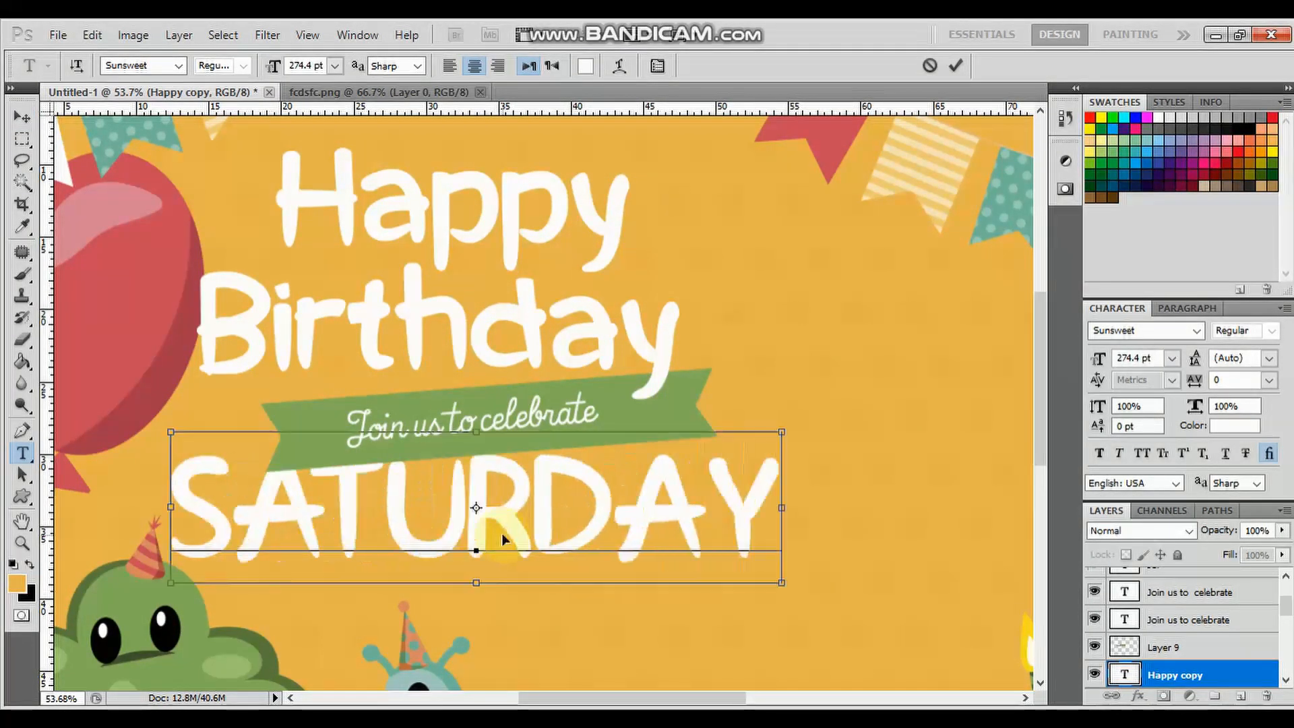
Scale the "SATURDAY" text about its center to about 31% of its size
key(ctrl+a)
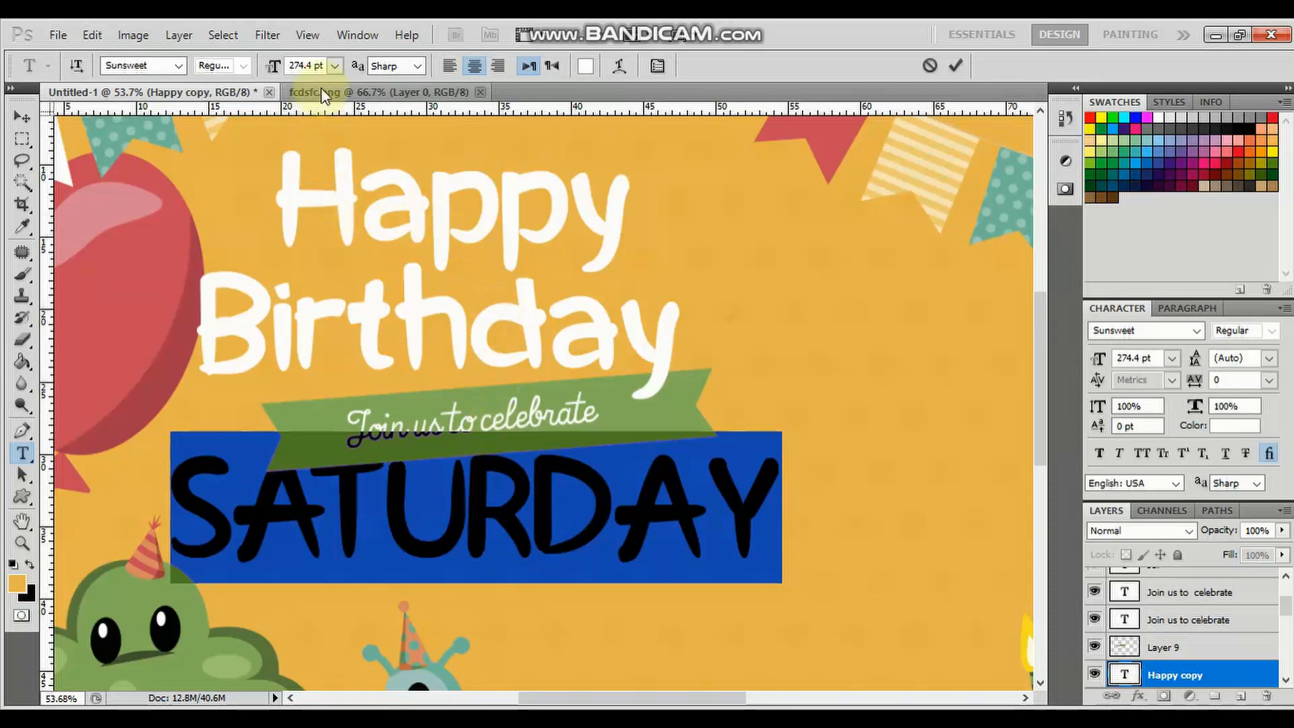
click(24, 118)
key(ctrl+t)
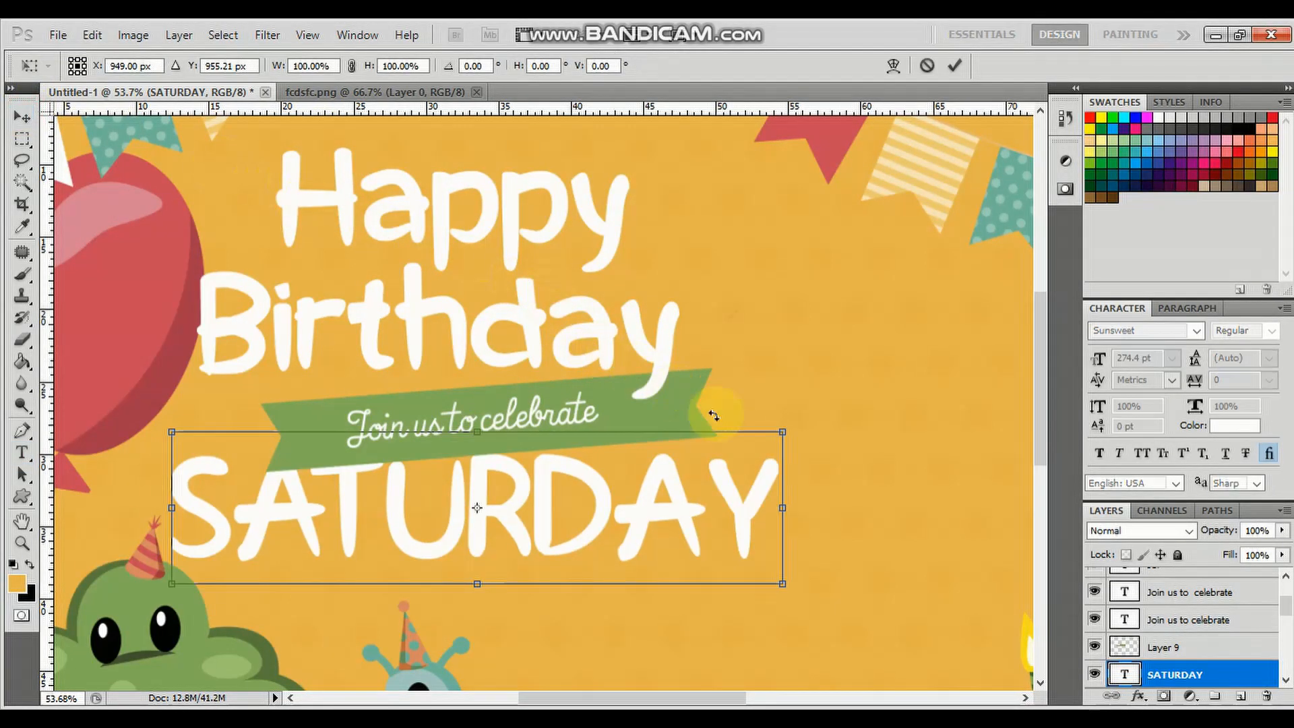
drag(780, 430, 589, 551)
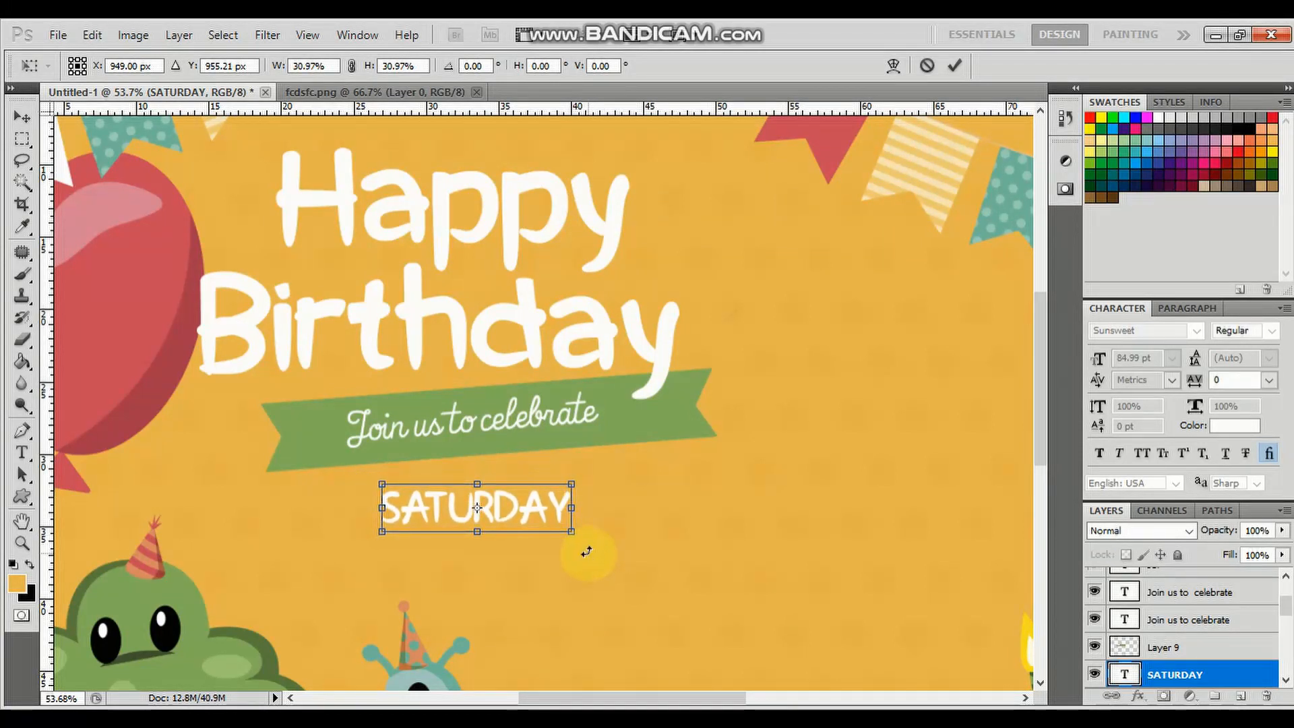
key(Return)
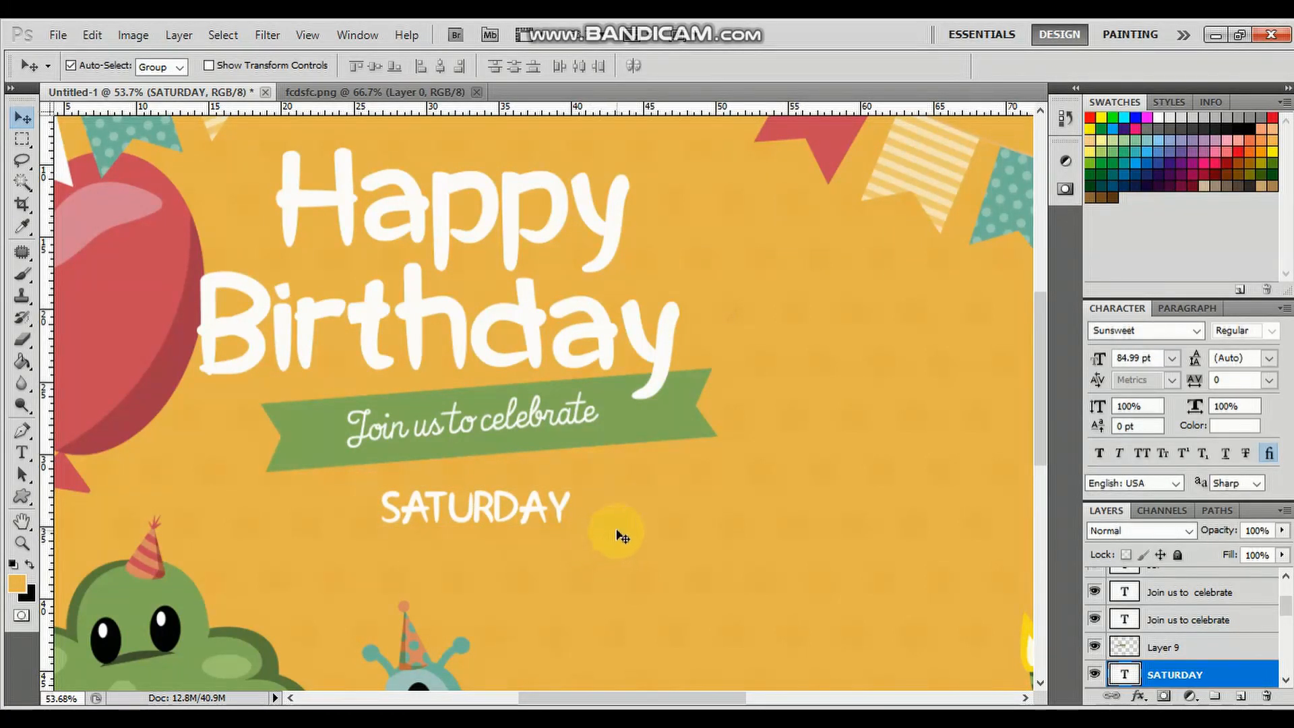
Add the line "JULY 15,2023" beneath "SATURDAY" in the same text layer
key(t)
click(564, 505)
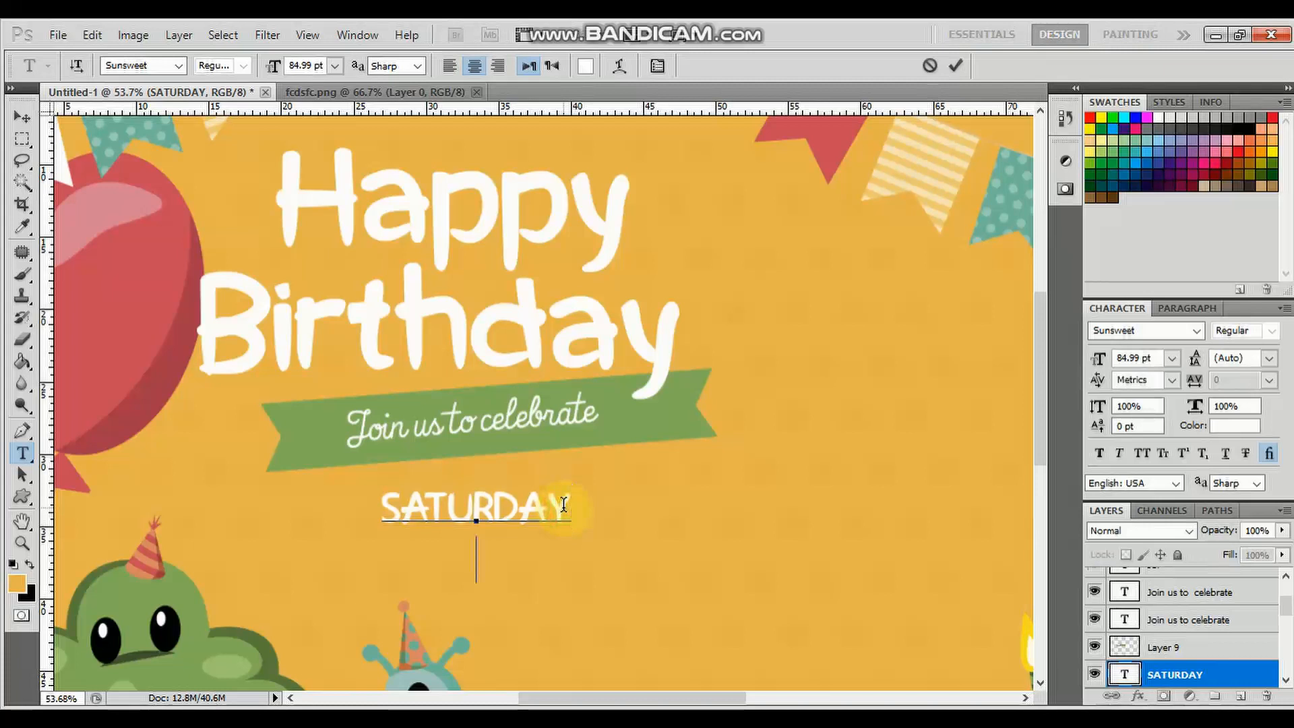
text(JULY 15,2023)
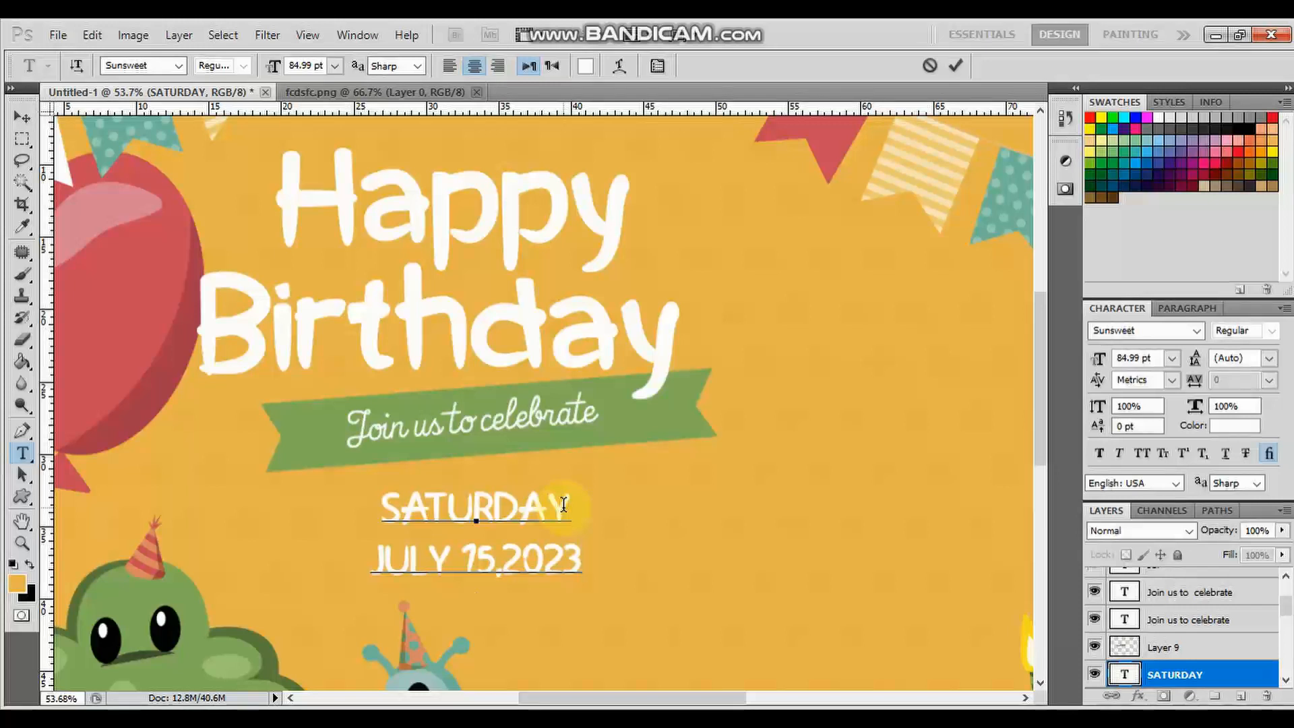
key(Return)
scroll(674, 512, down, 3)
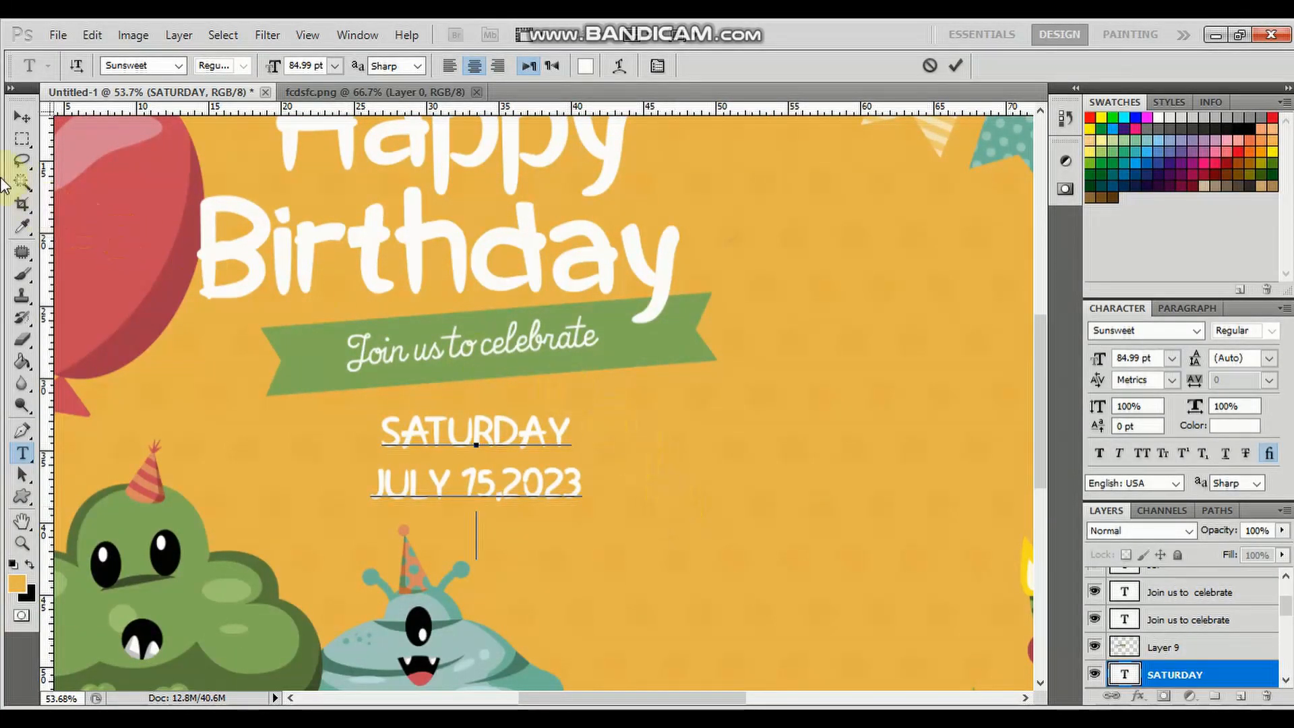
click(23, 118)
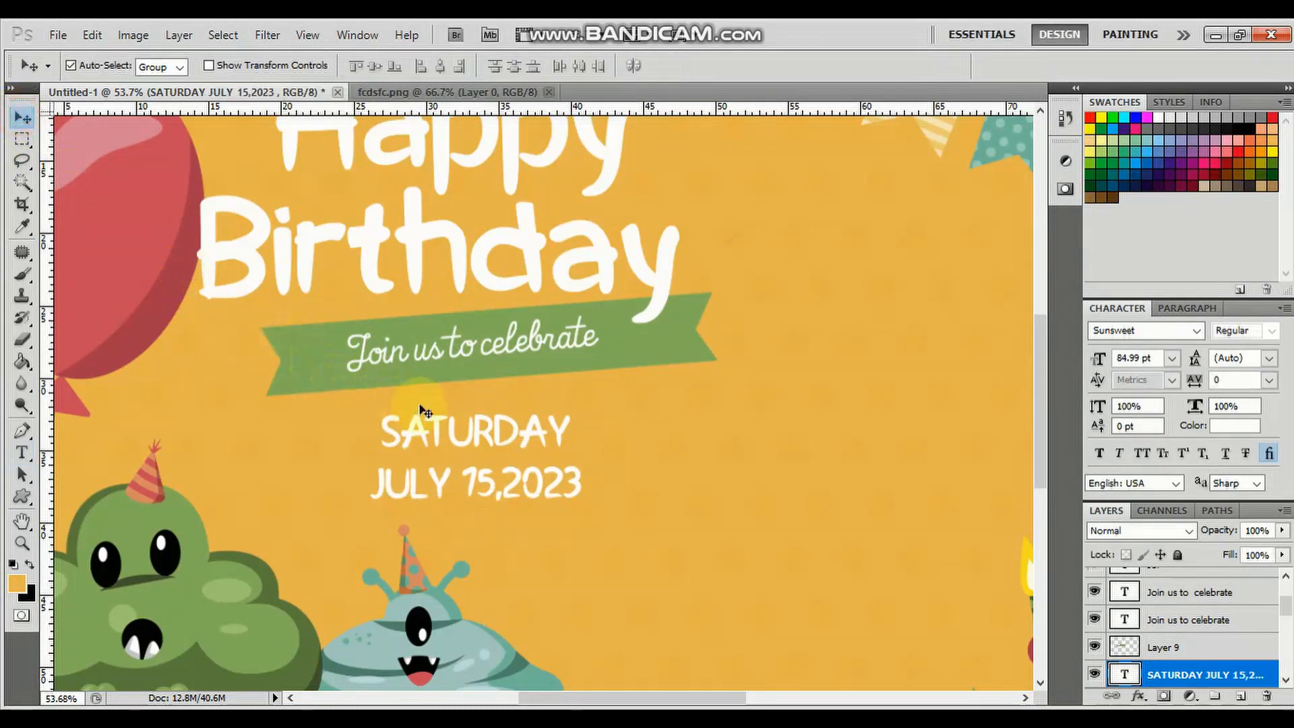
Duplicate the date text just below the original and replace the copy's text with "At 4 pm o 'oclock"
drag(429, 429, 421, 531)
key(t)
click(475, 502)
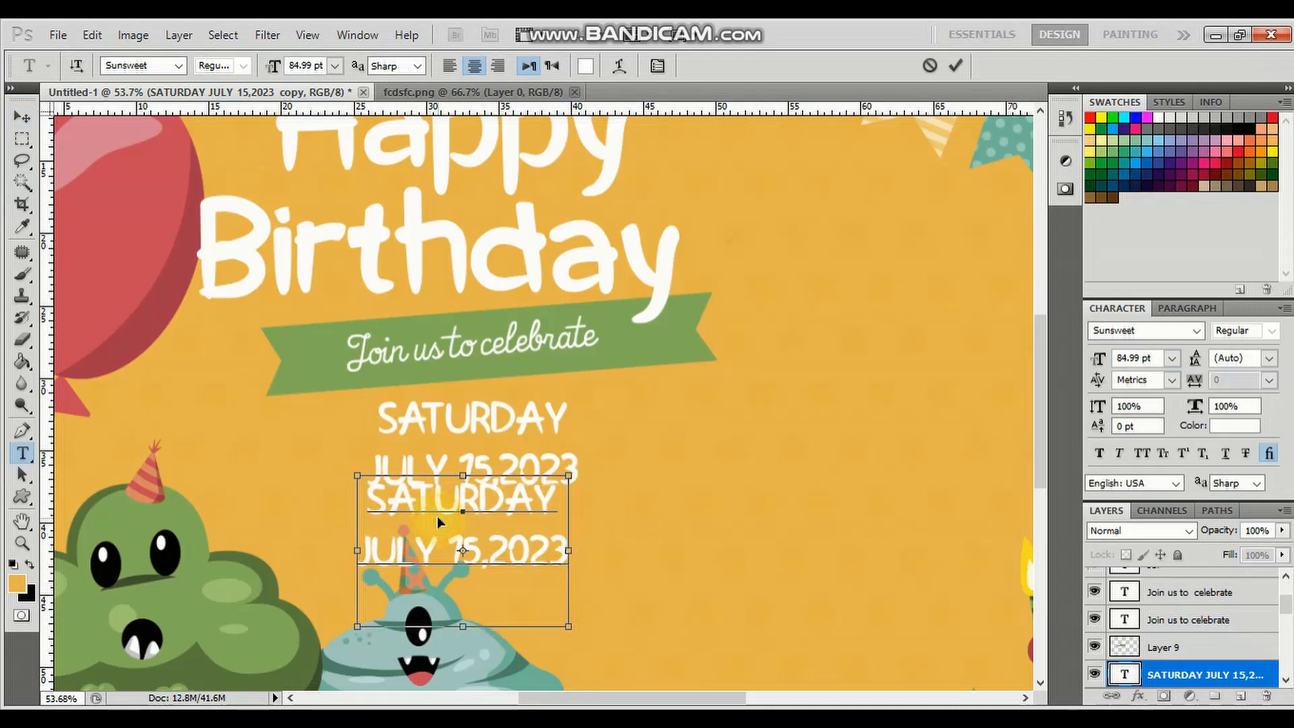
key(BackSpace)
key(BackSpace)
key(BackSpace)
key(BackSpace)
key(BackSpace)
key(BackSpace)
key(BackSpace)
key(BackSpace)
key(BackSpace)
key(BackSpace)
key(BackSpace)
key(BackSpace)
key(BackSpace)
key(BackSpace)
key(BackSpace)
key(BackSpace)
key(BackSpace)
key(BackSpace)
key(BackSpace)
key(BackSpace)
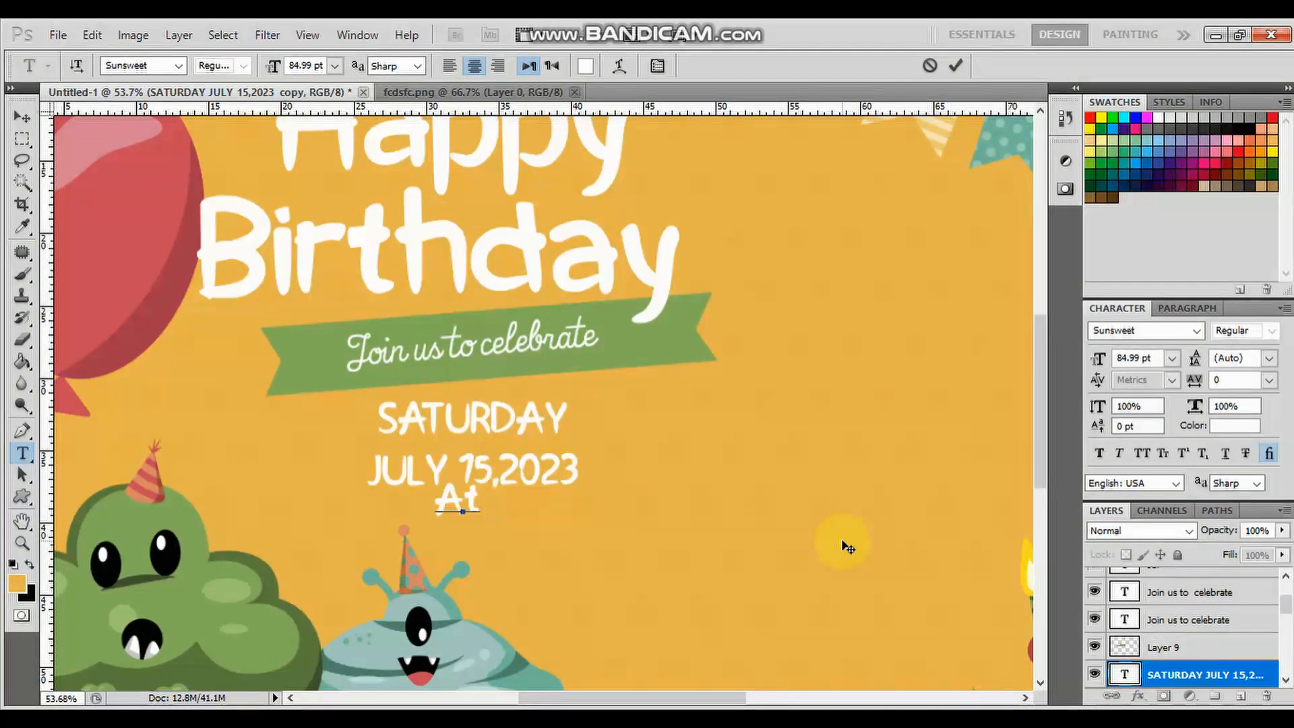
text(4 pm)
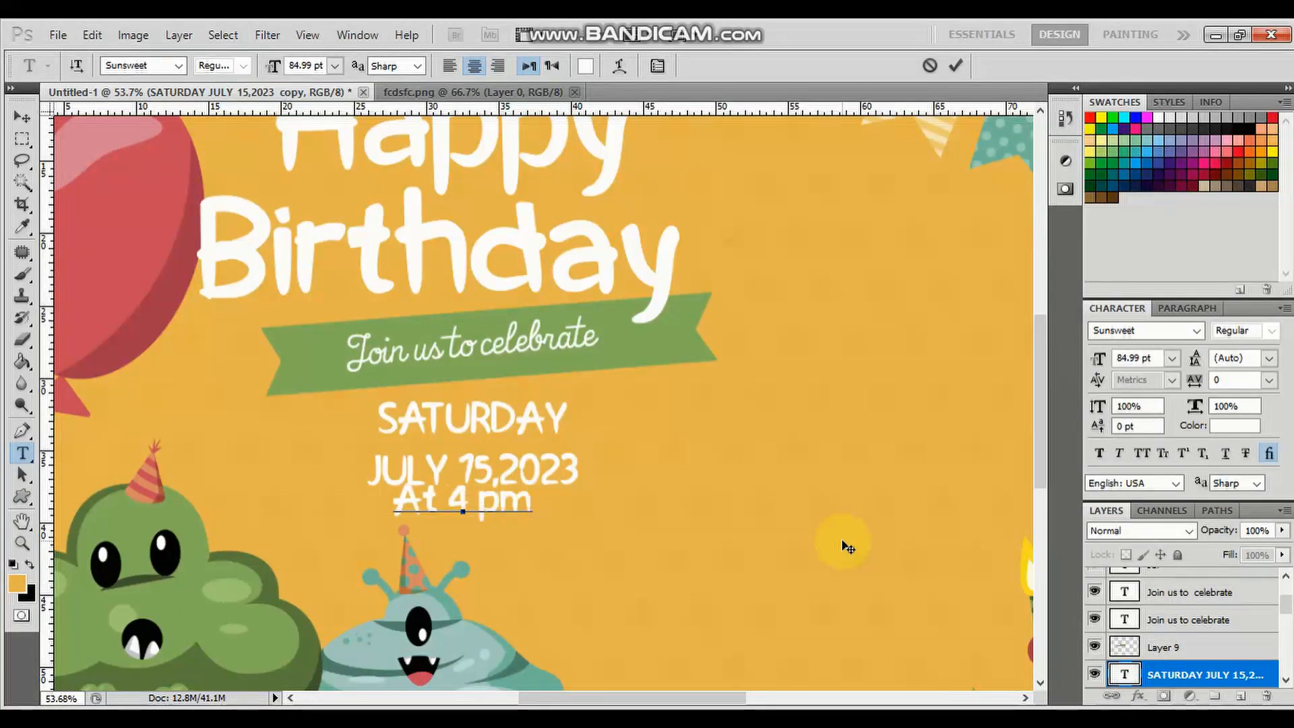
text( o)
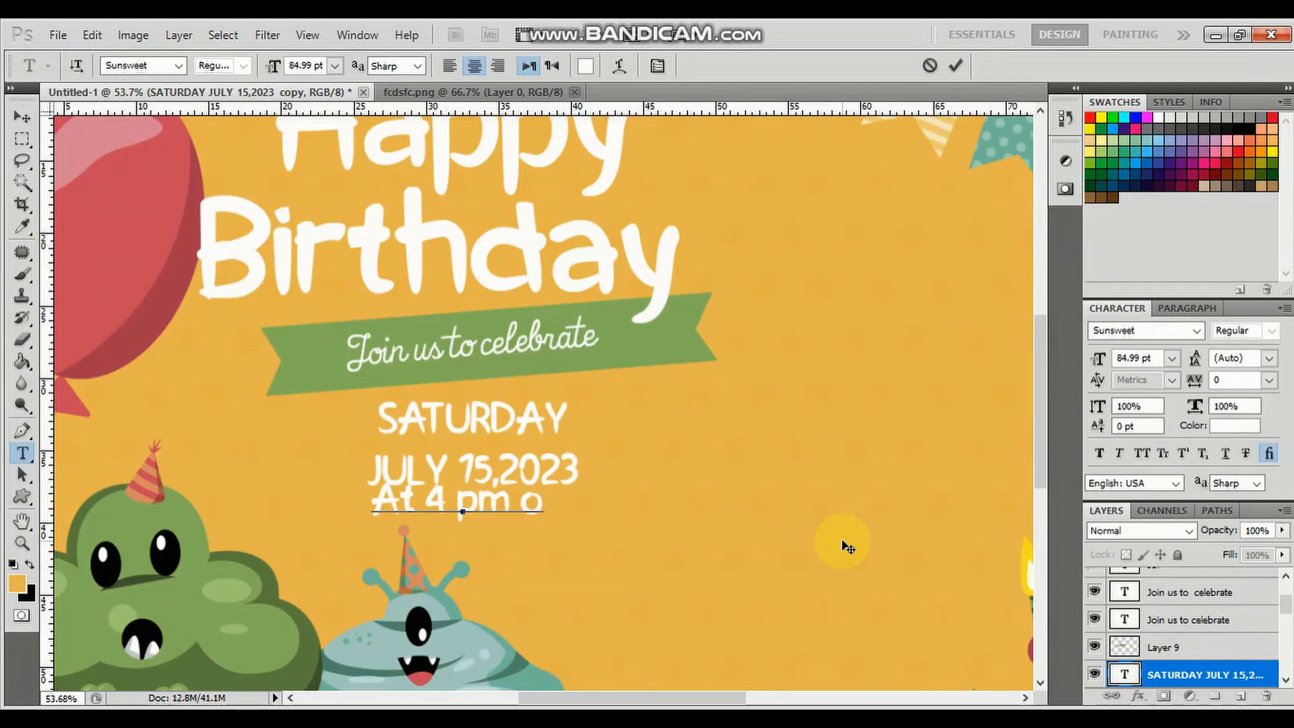
text( o)
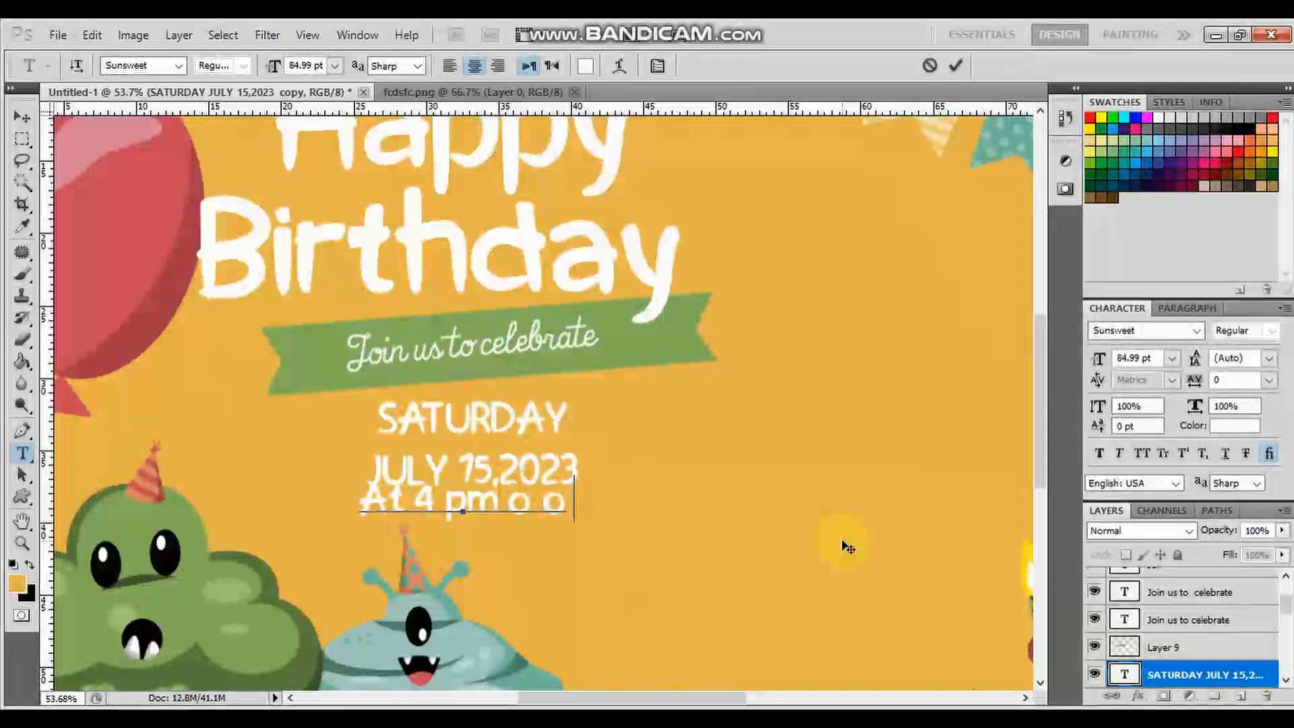
text(clock )
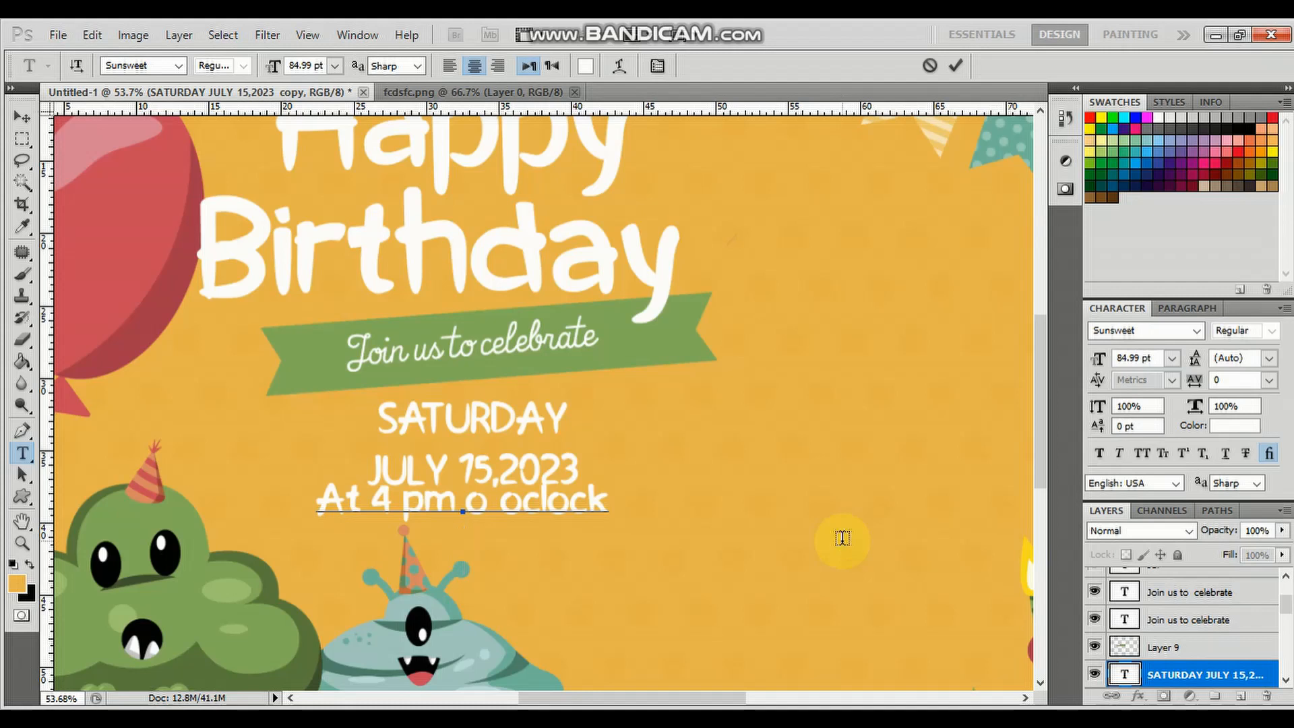
Add the lines "Apollo Restaurant" and "Bacolod City" below the time text
text(Apollo)
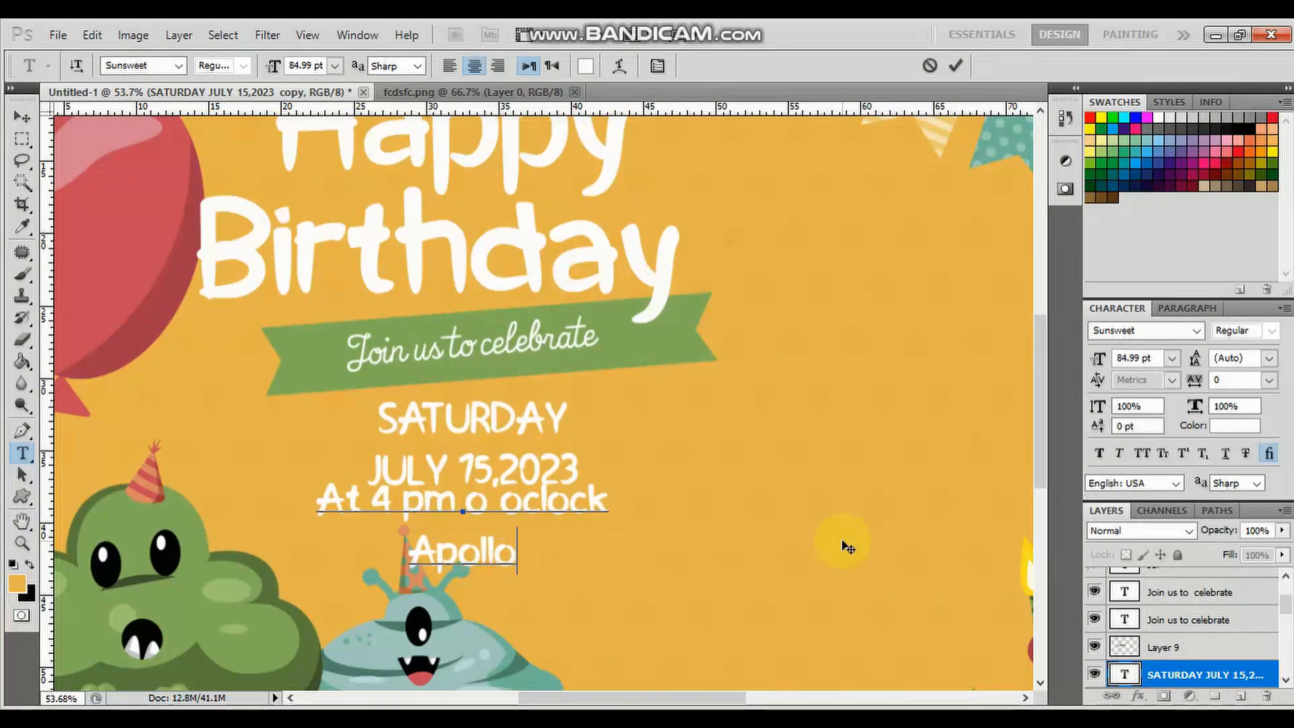
text( Restaura)
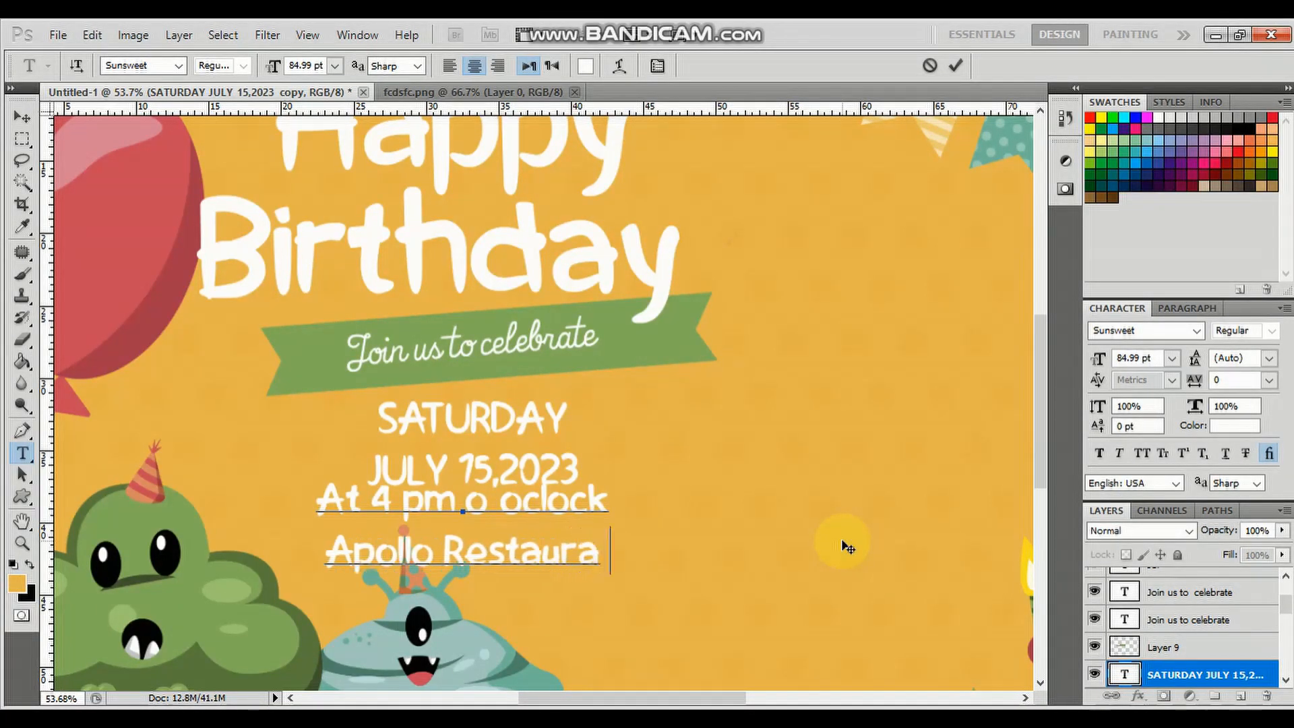
text(nt Bacolod)
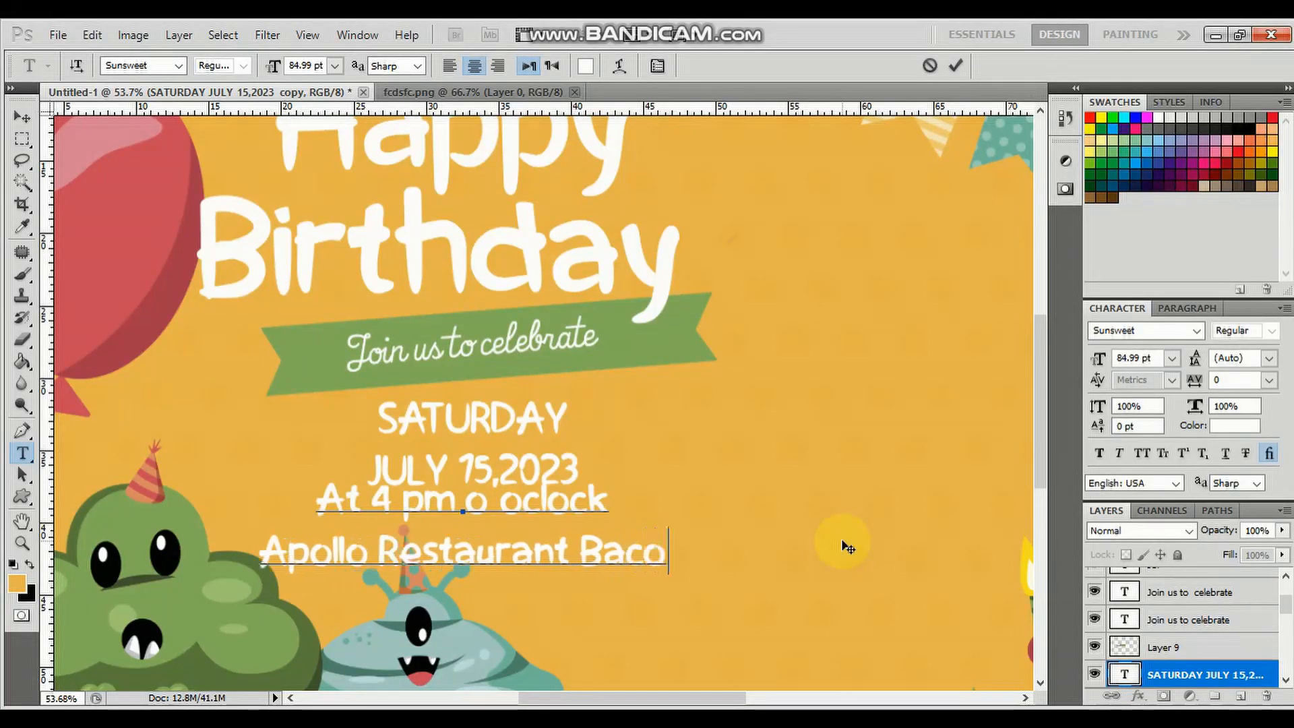
key(BackSpace)
key(BackSpace)
key(BackSpace)
key(BackSpace)
key(BackSpace)
key(BackSpace)
key(BackSpace)
key(BackSpace)
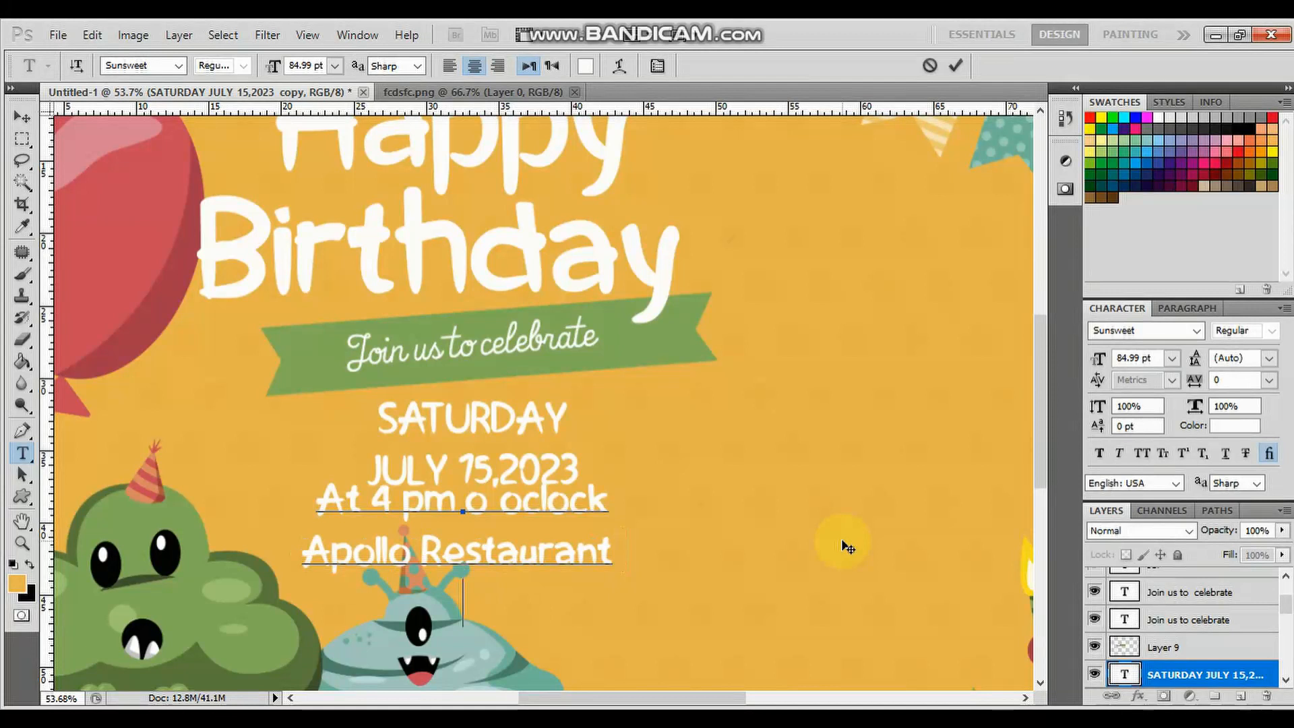
text(Bacolod City)
Set the font size of the whole time and venue text to 40 pt
key(ctrl+a)
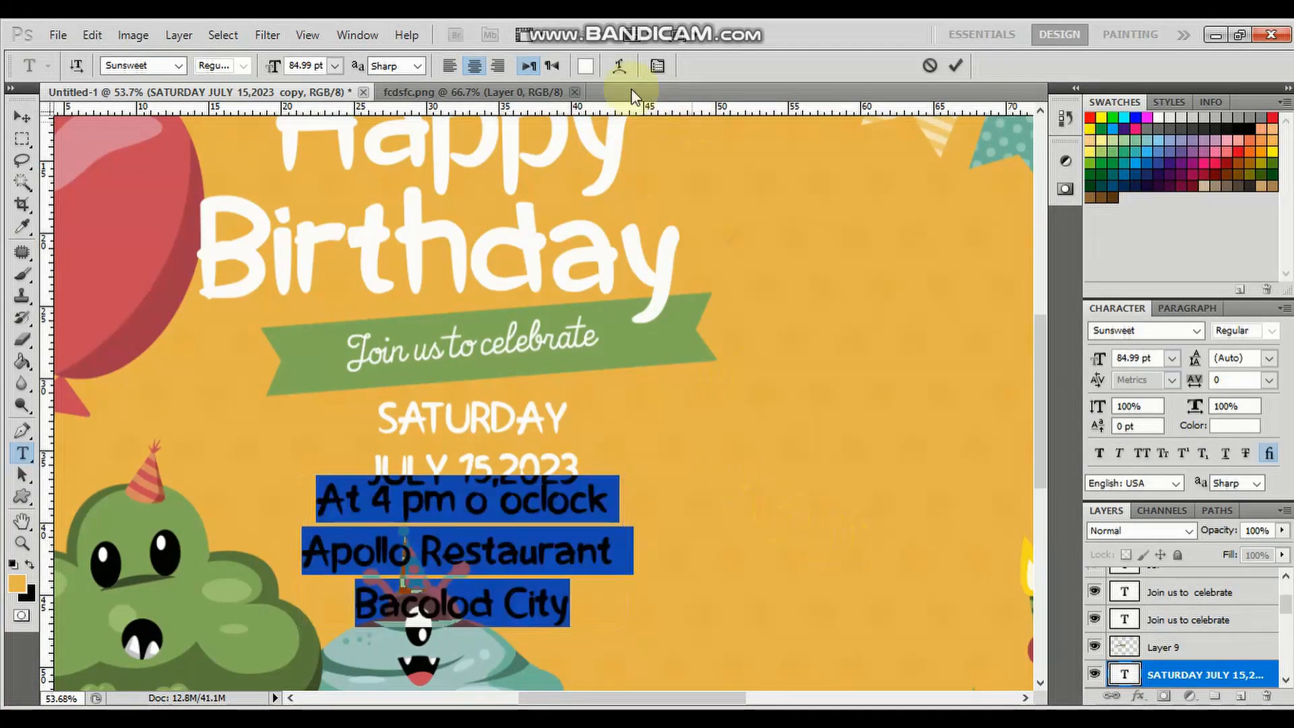
click(324, 66)
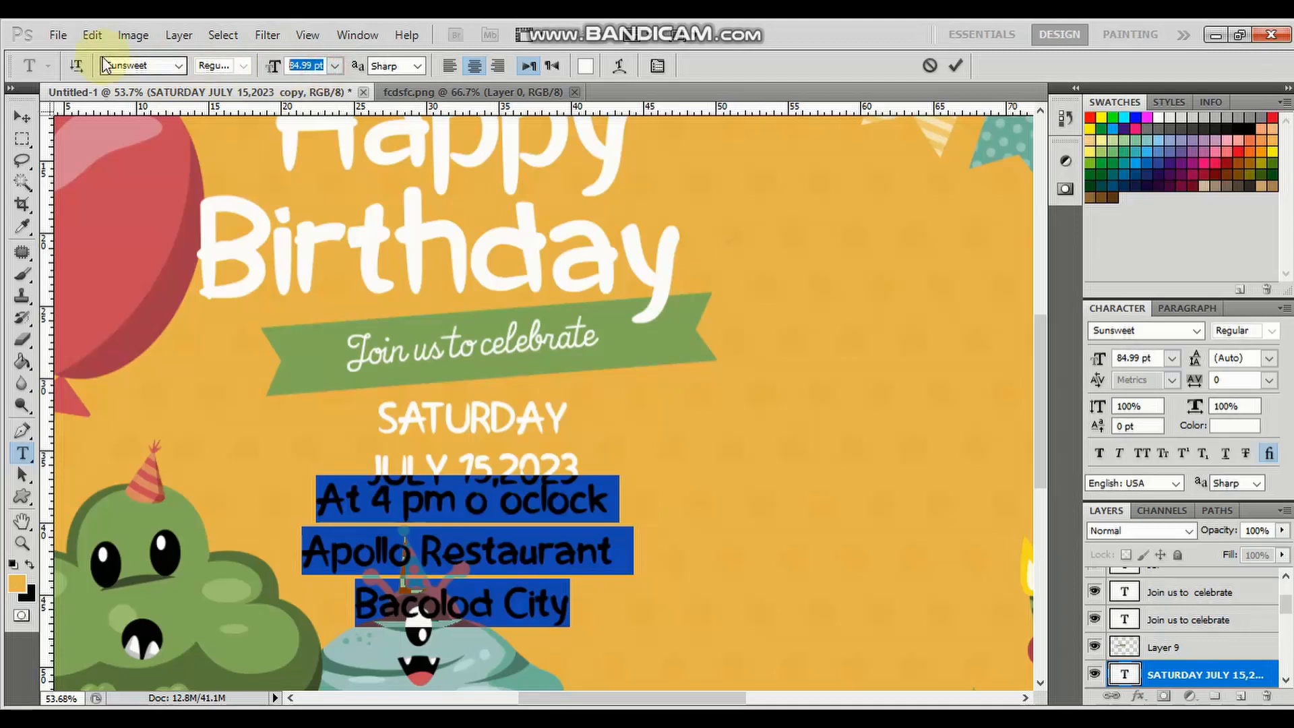
text(30)
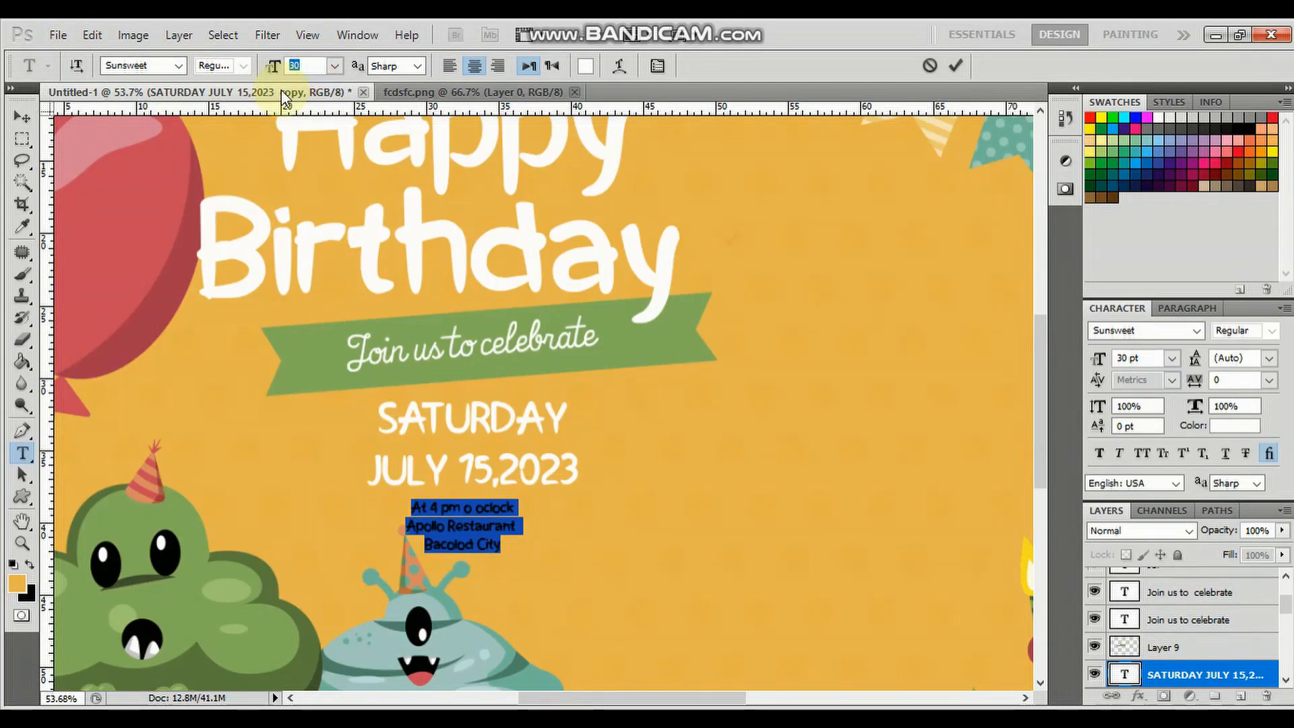
text(40)
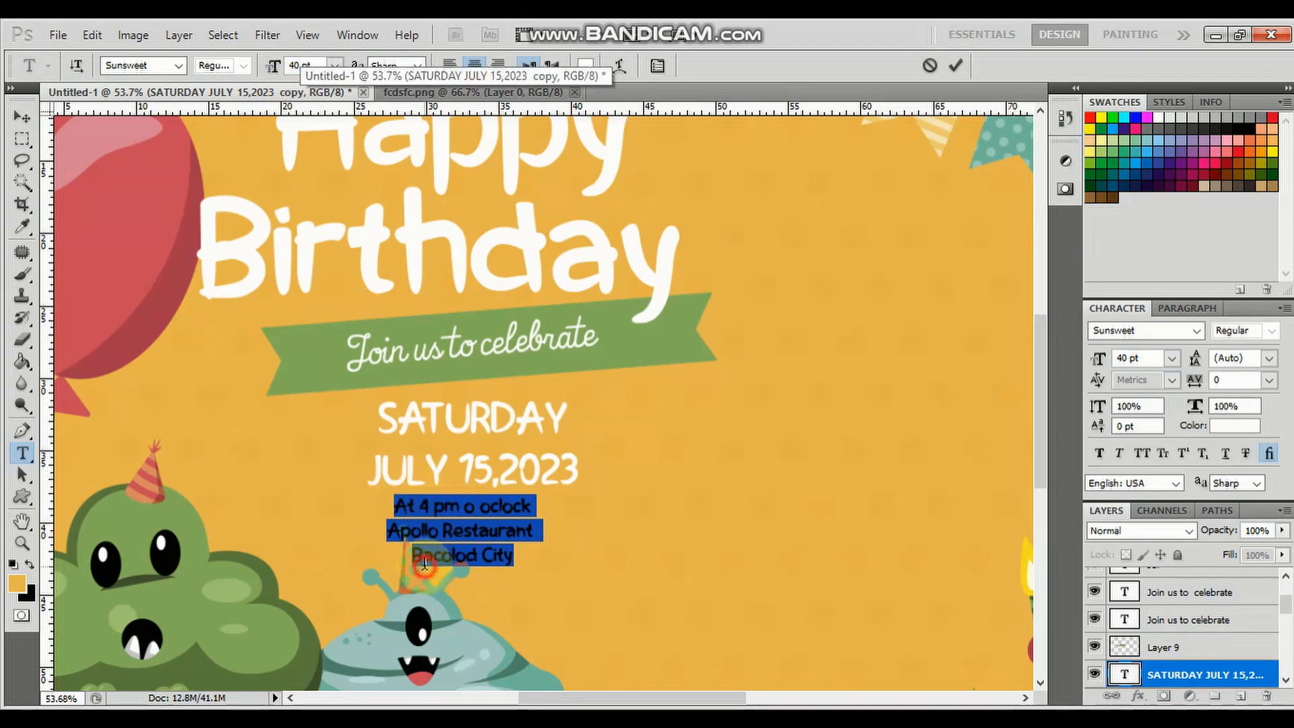
Join "Bacolod City" onto the same line as "Apollo Restaurant" and finish editing the text
click(425, 565)
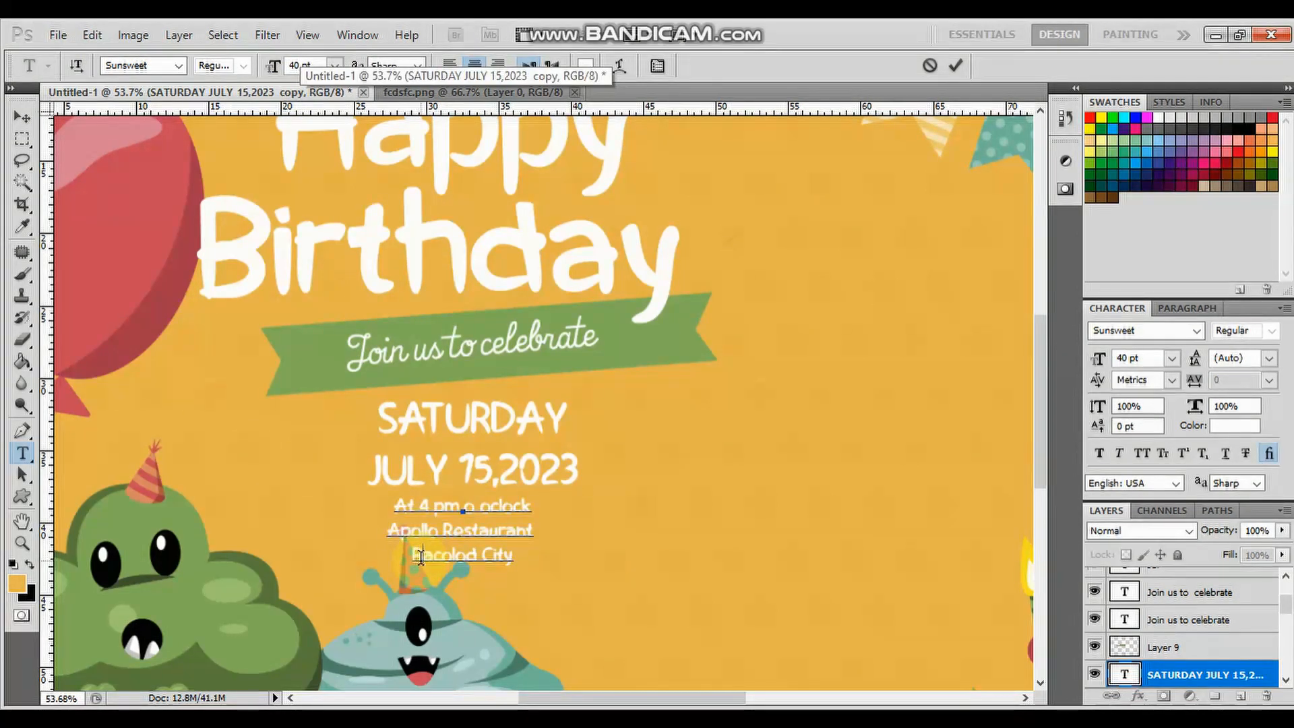
key(BackSpace)
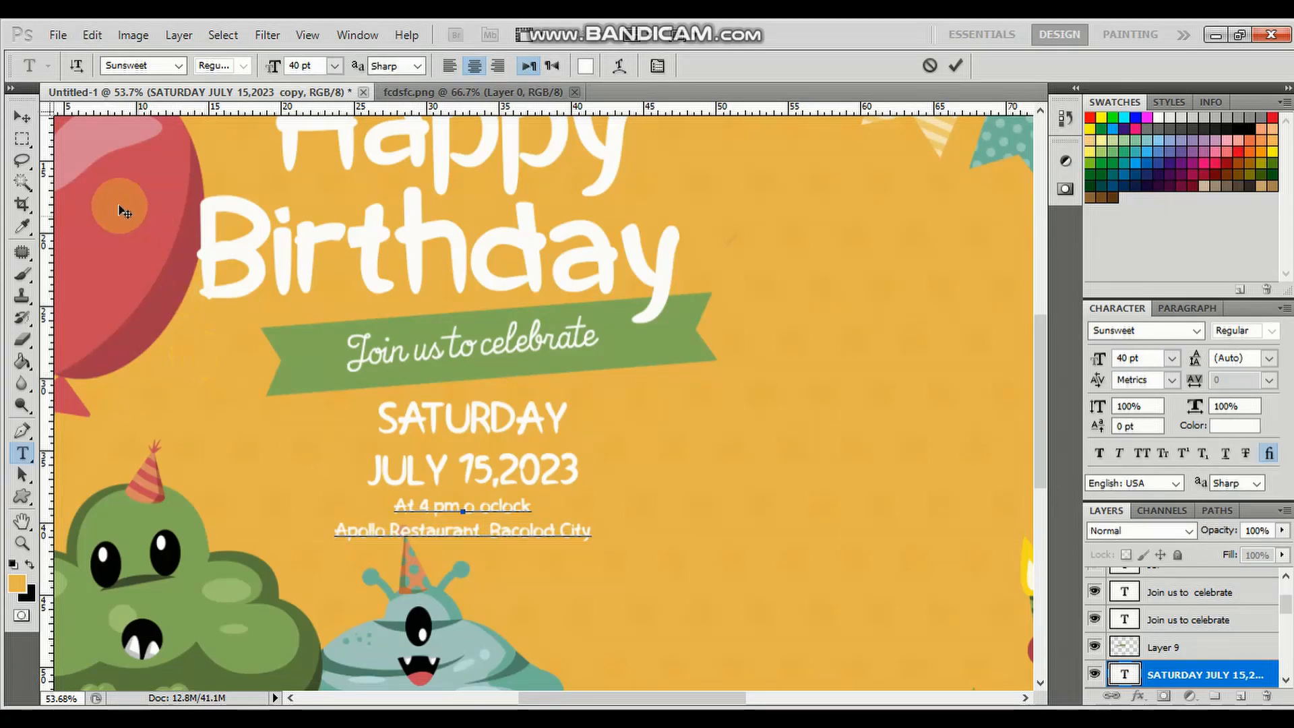
click(22, 116)
Shift the date text and the time and venue text slightly to align them under each other below the ribbon
scroll(500, 484, down, 2)
drag(500, 484, 476, 484)
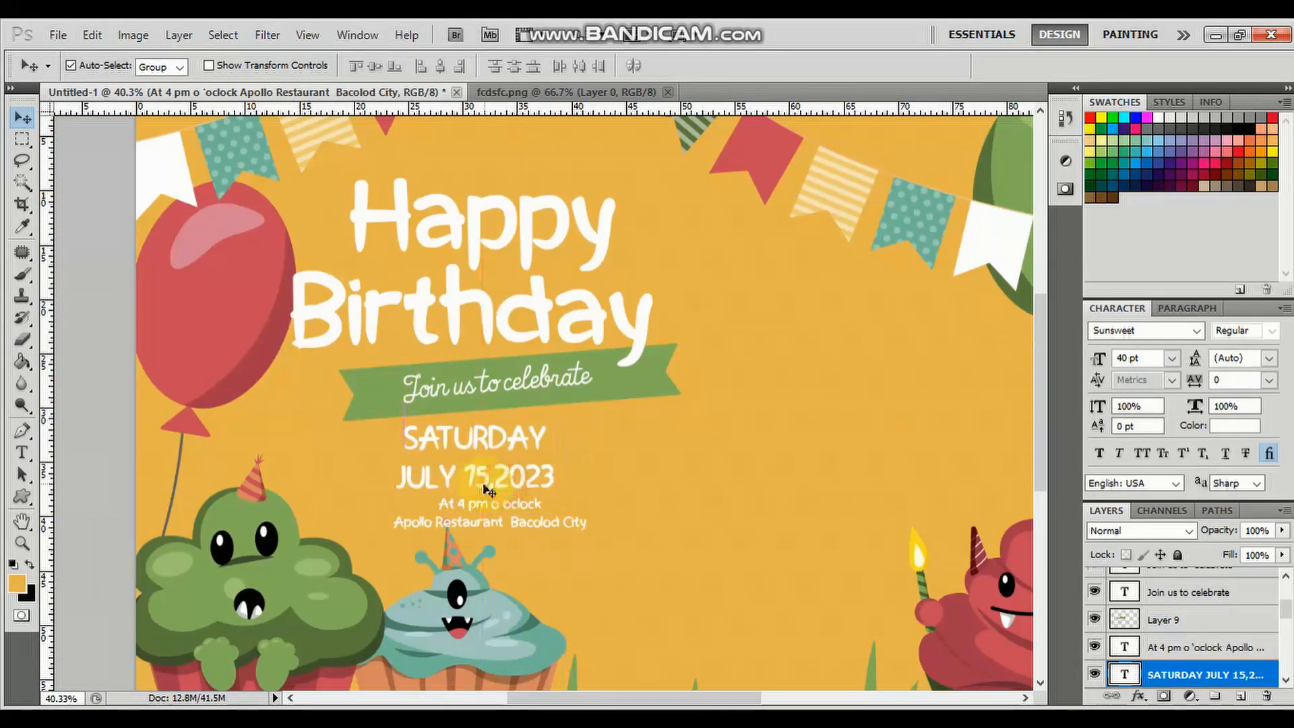
drag(483, 529, 467, 533)
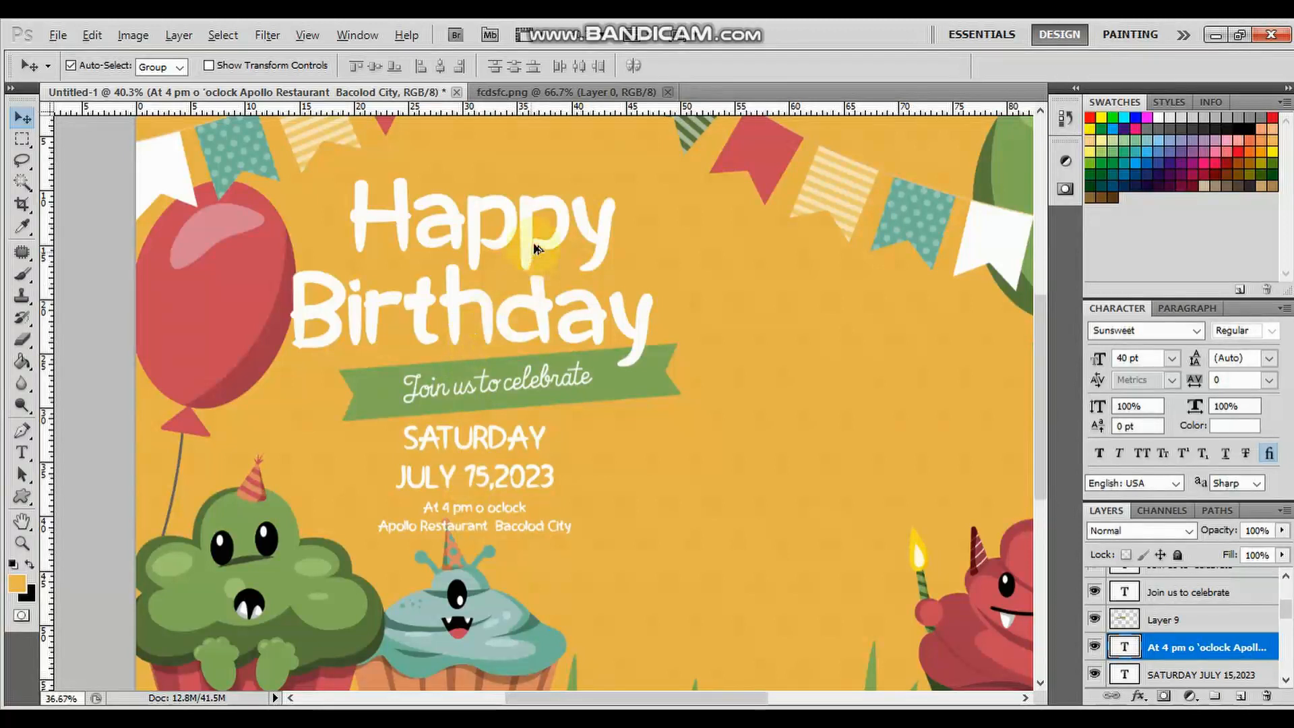
Move the "Happy" and "Birthday" title lines slightly higher above the ribbon, keeping them close together
scroll(528, 251, down, 1)
drag(507, 224, 528, 186)
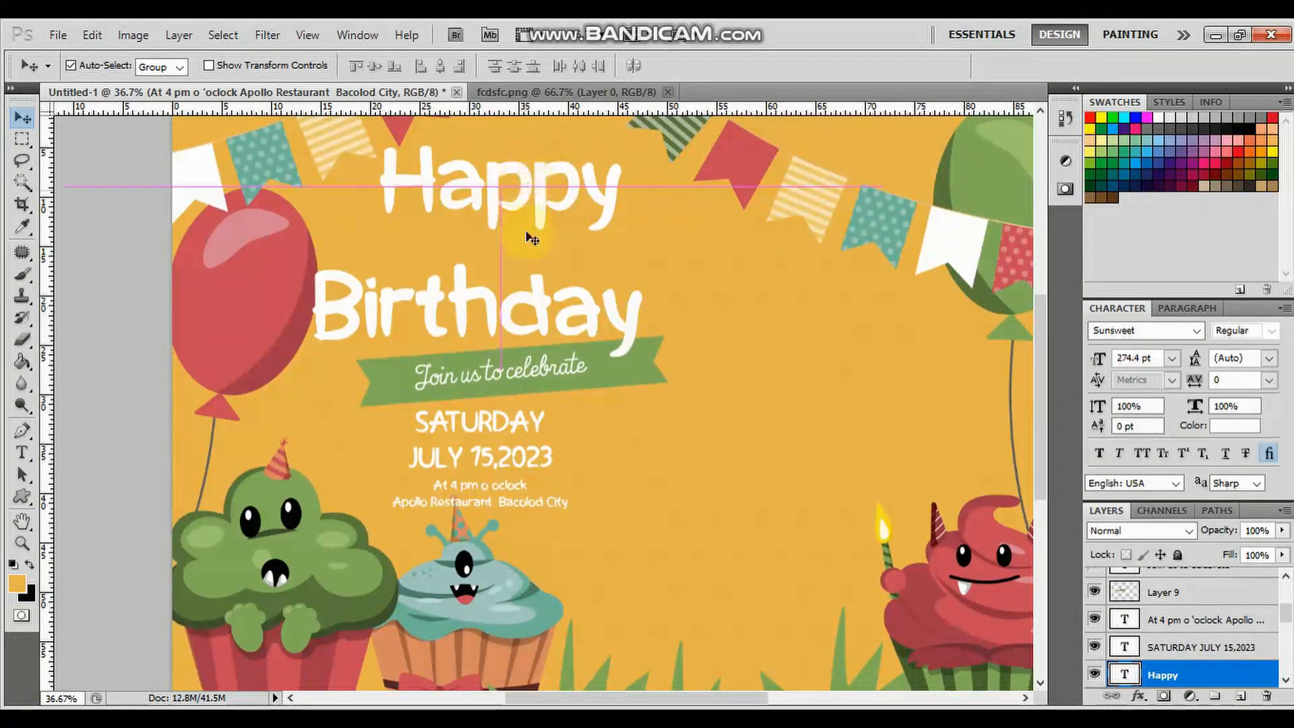
drag(502, 307, 509, 273)
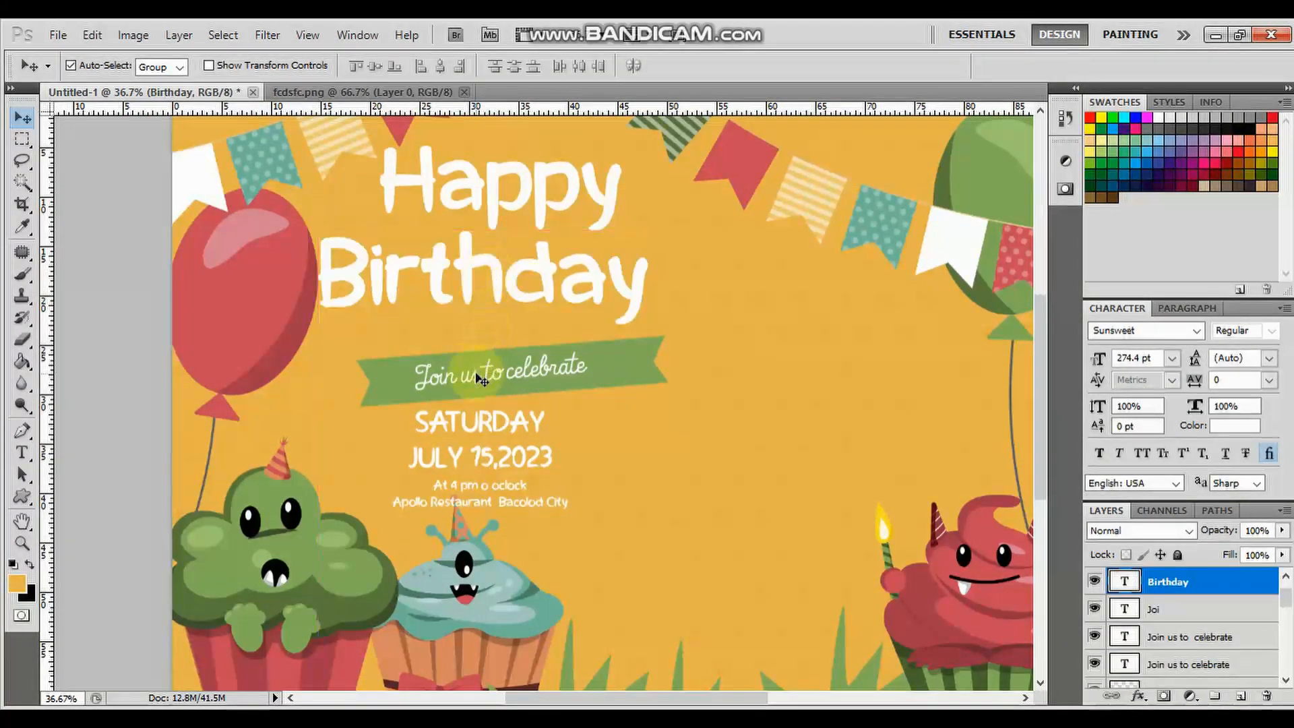
drag(473, 196, 477, 283)
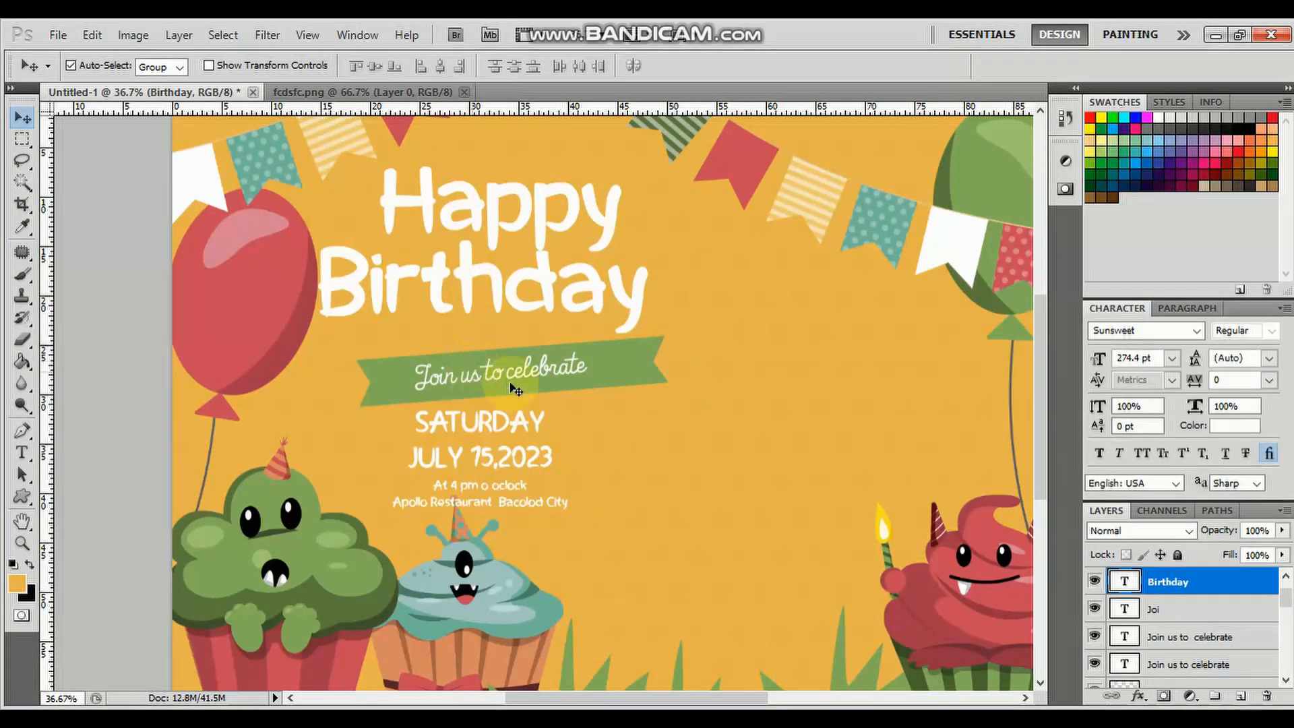
Move the ribbon with its text up against "Birthday", and raise the date and venue texts beneath it
click(548, 371)
click(614, 371)
mouse_move(614, 371)
mouse_down()
mouse_move(580, 369)
mouse_move(594, 364)
mouse_up()
drag(502, 423, 504, 405)
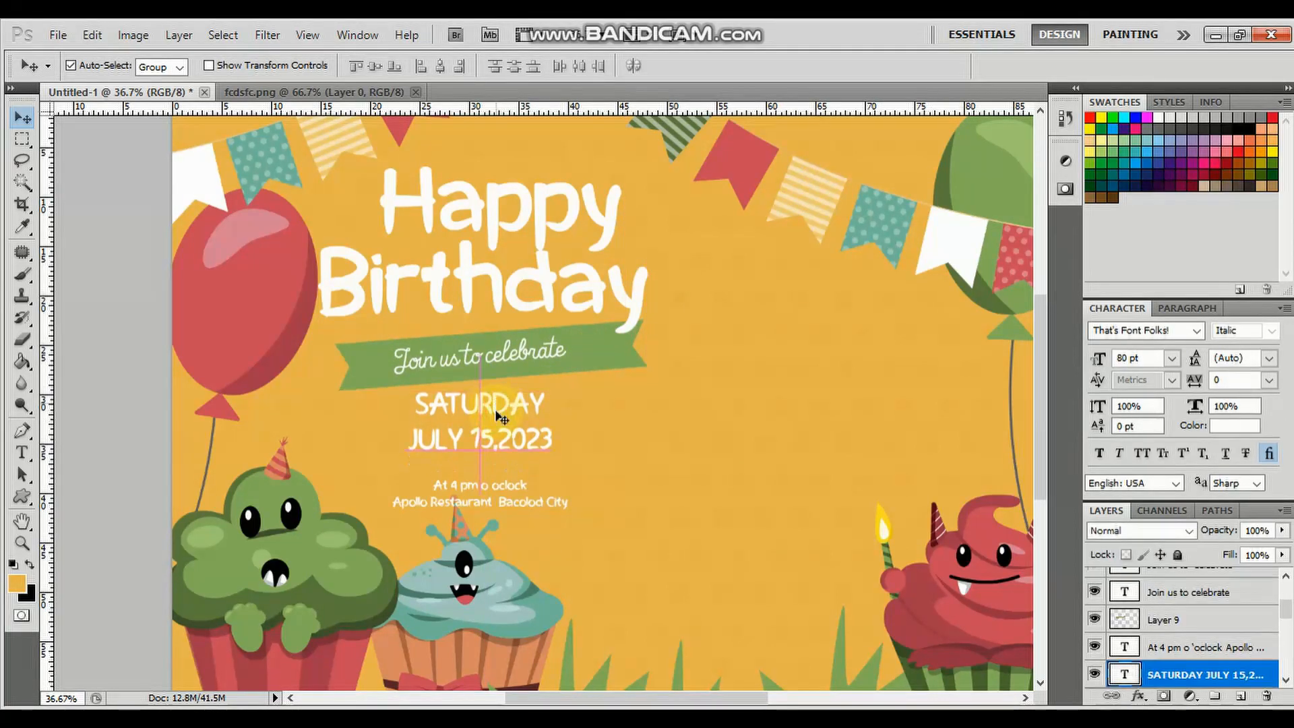
drag(476, 492, 467, 470)
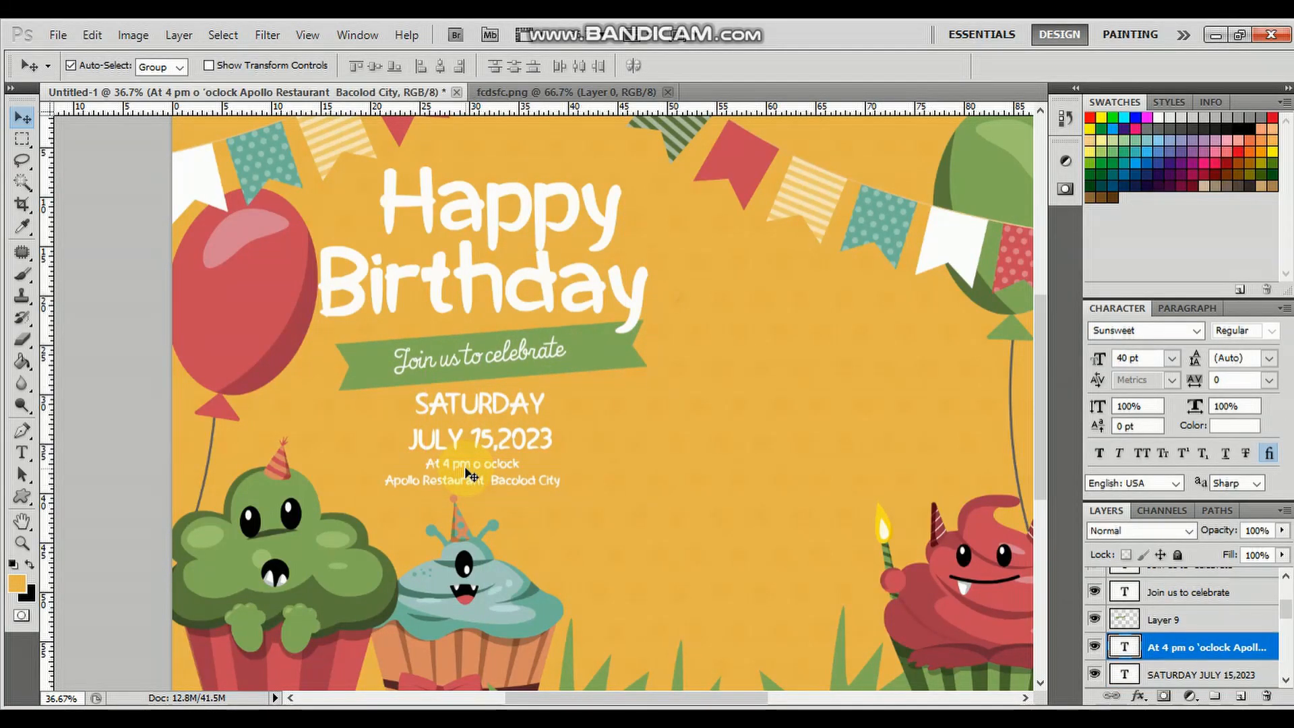
scroll(469, 474, down, 2)
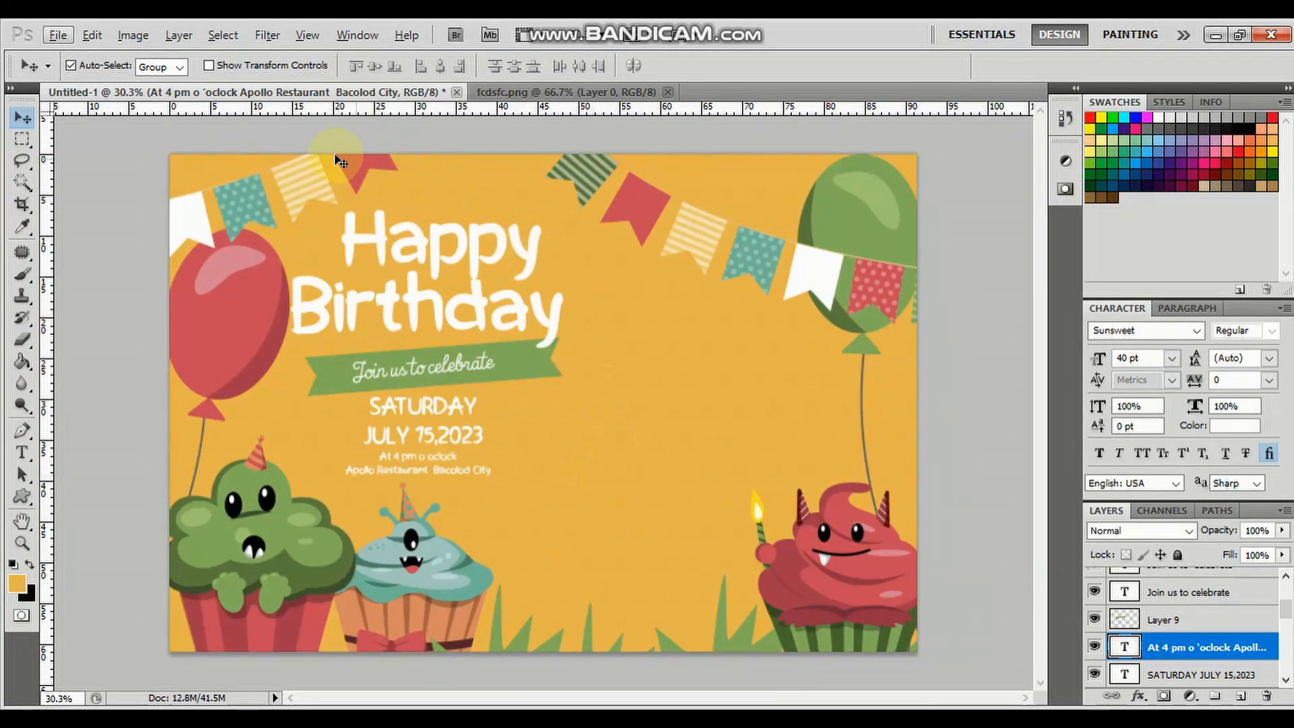
Open the "Untitled-1 copy" photo from the b-day folder and bring it into the banner directly above Layer 7
scroll(1207, 649, down, 5)
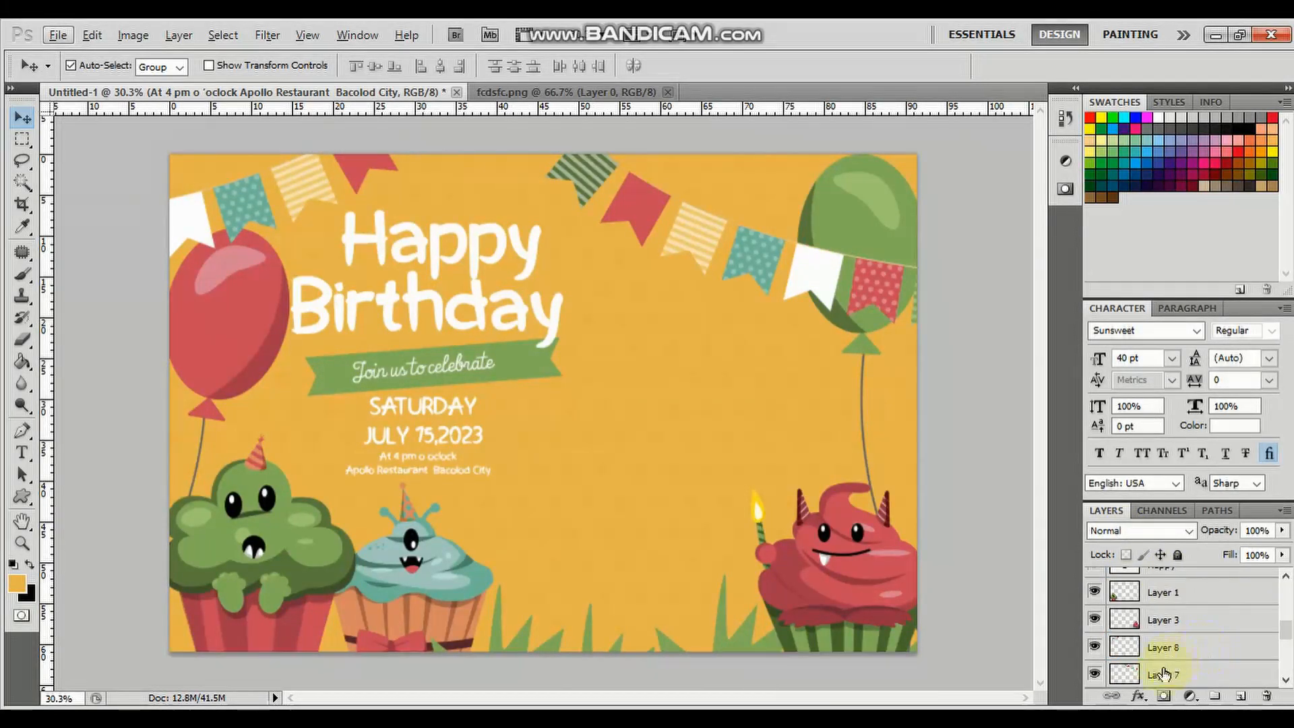
click(1166, 671)
click(57, 37)
click(70, 66)
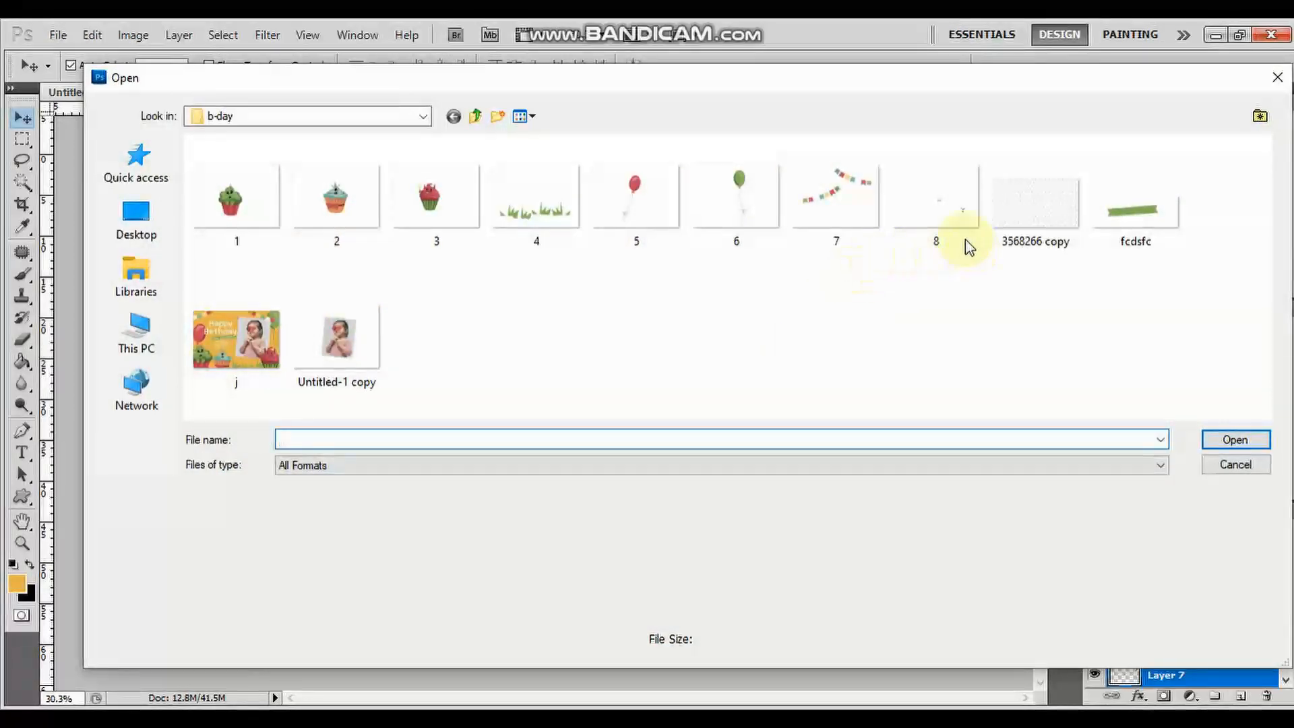
double_click(341, 340)
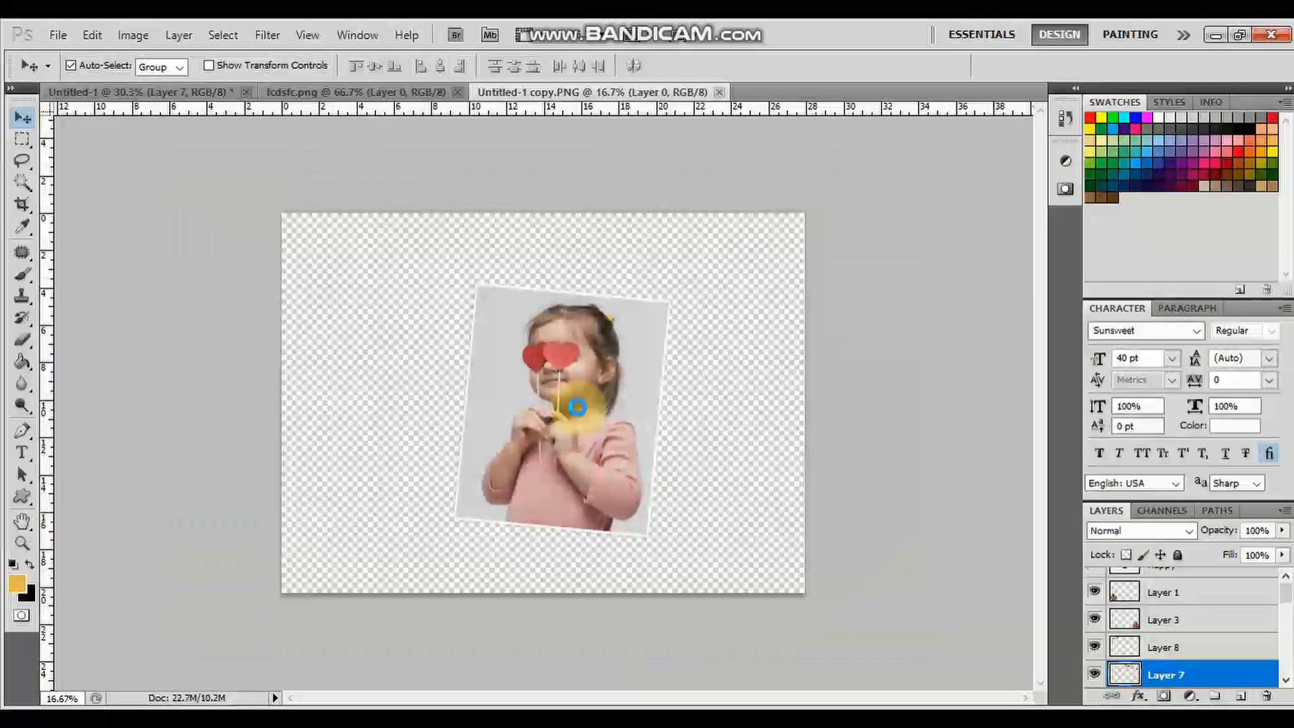
drag(578, 406, 672, 412)
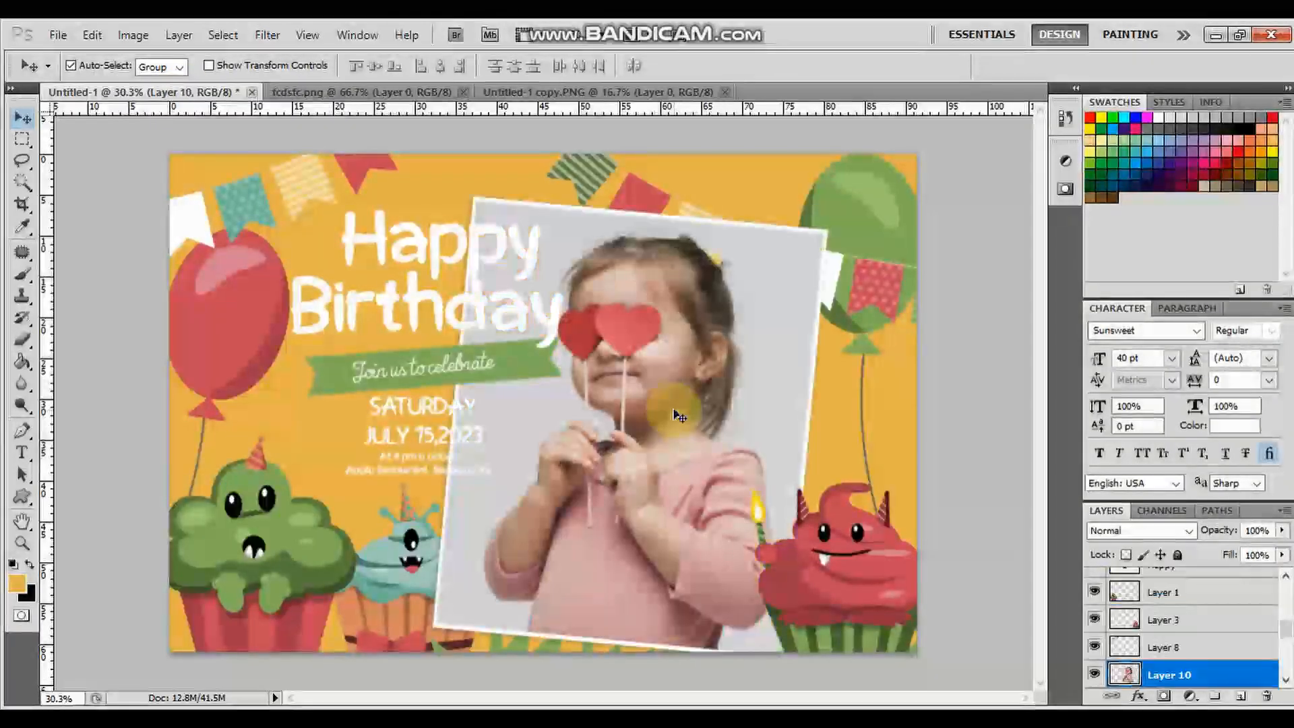
Scale the girl's photo down to fit between the title and the green balloon, and send it behind the bunting
key(ctrl+t)
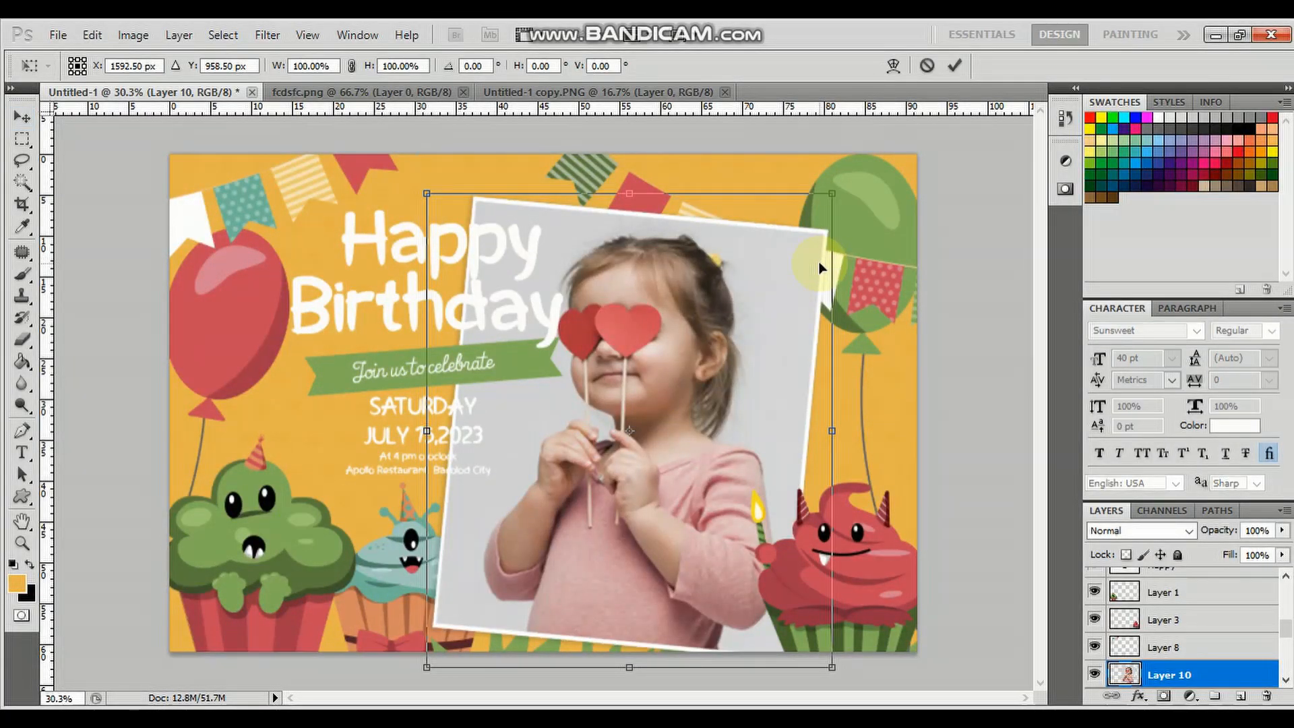
drag(835, 198, 757, 297)
drag(746, 368, 796, 337)
drag(809, 260, 836, 232)
drag(788, 318, 777, 313)
key(Return)
key(ctrl+bracketleft)
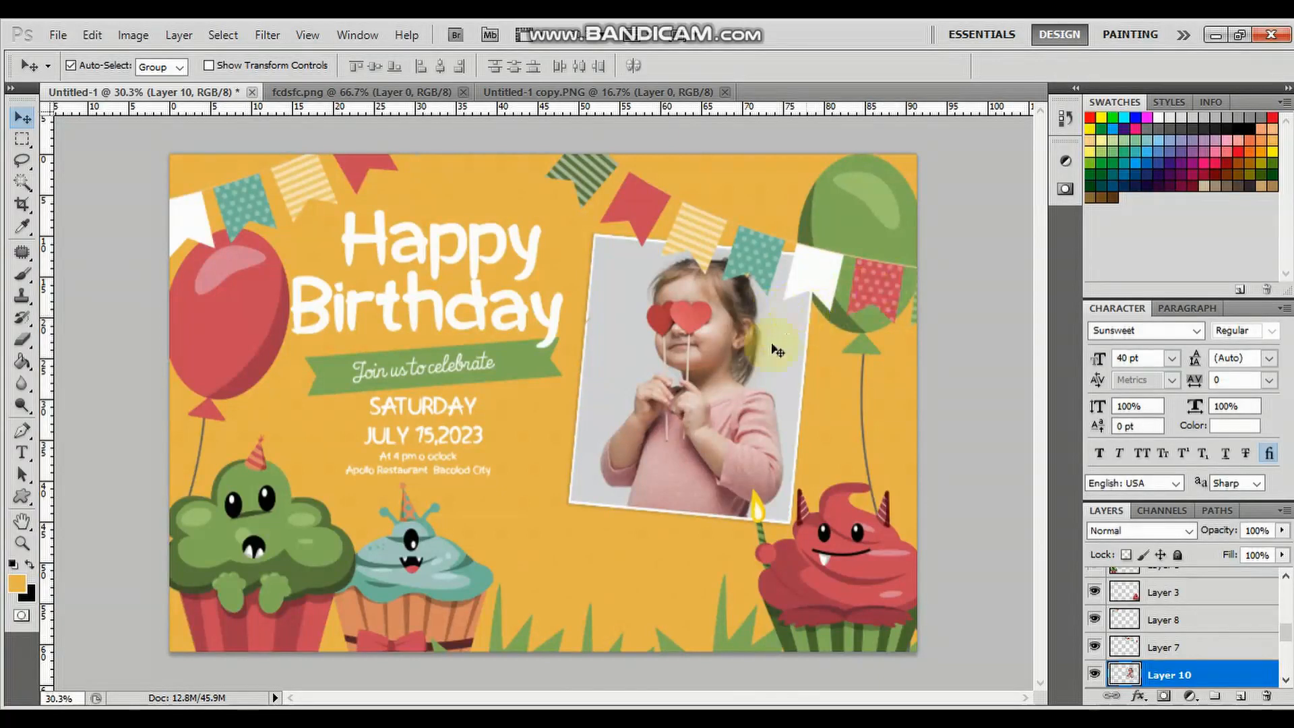
Enlarge the photo to about 105.75% and move it slightly lower, closer to the red cupcake
drag(739, 360, 738, 378)
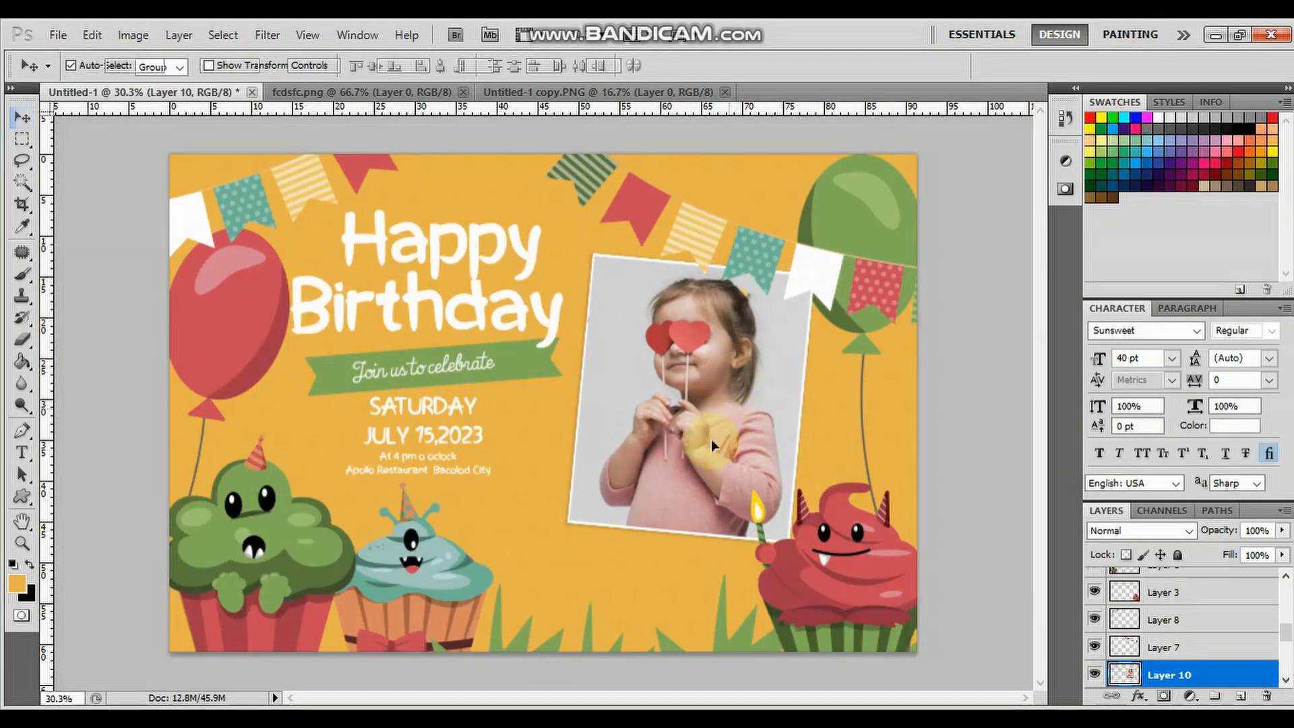
key(ctrl+t)
drag(564, 549, 554, 570)
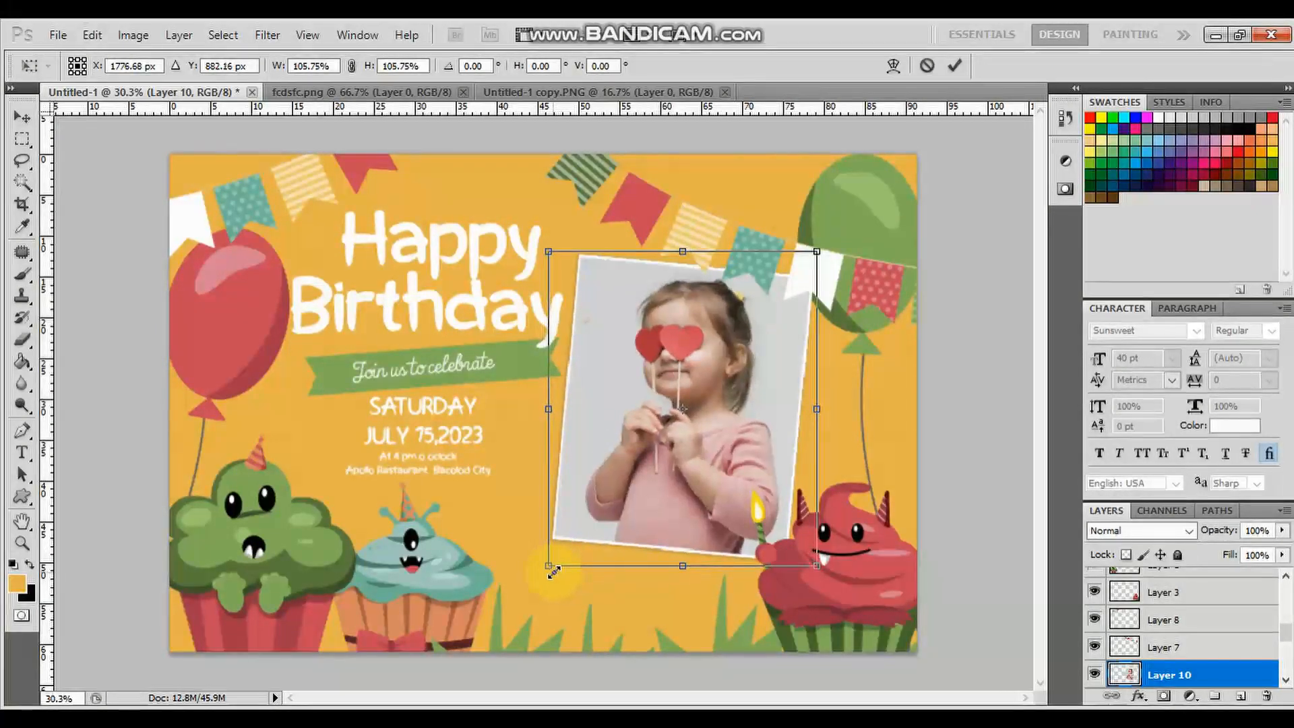
key(Return)
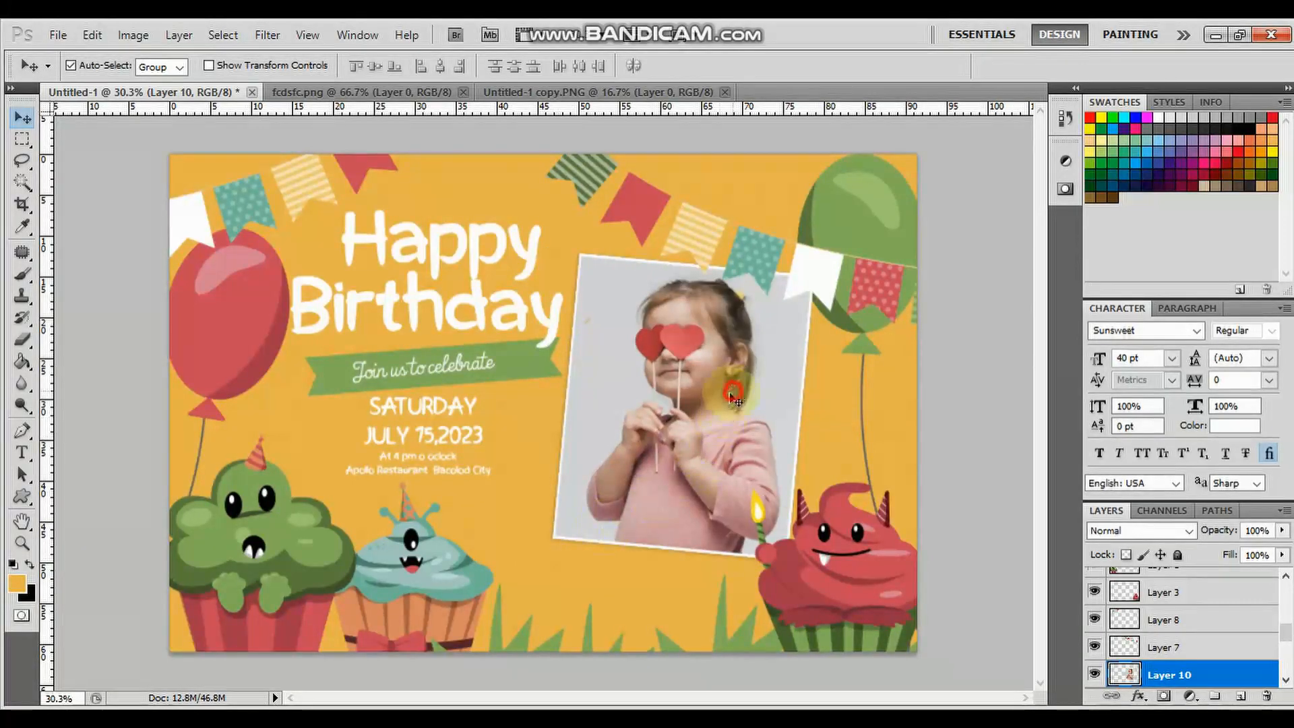
drag(722, 376, 728, 402)
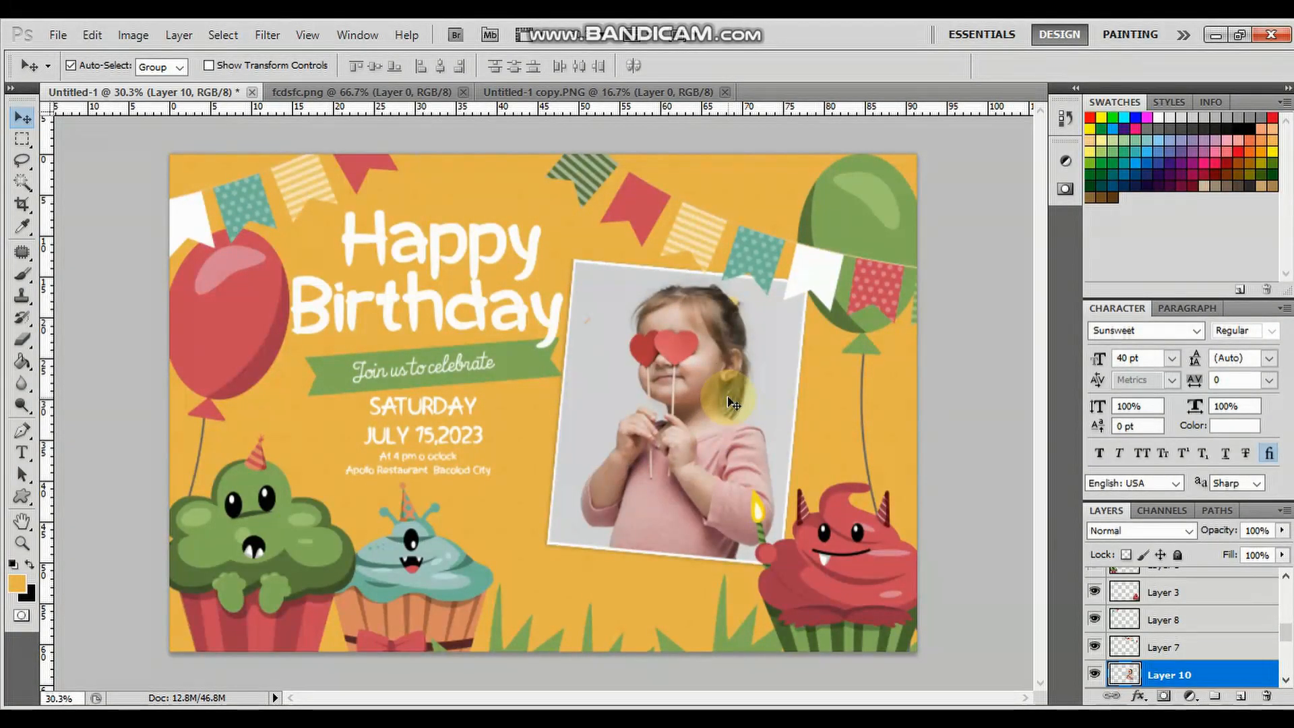
Open image 8 and bring its black accent strokes into the banner, placing one group beside the start of "Happy"
click(58, 34)
click(81, 66)
double_click(934, 216)
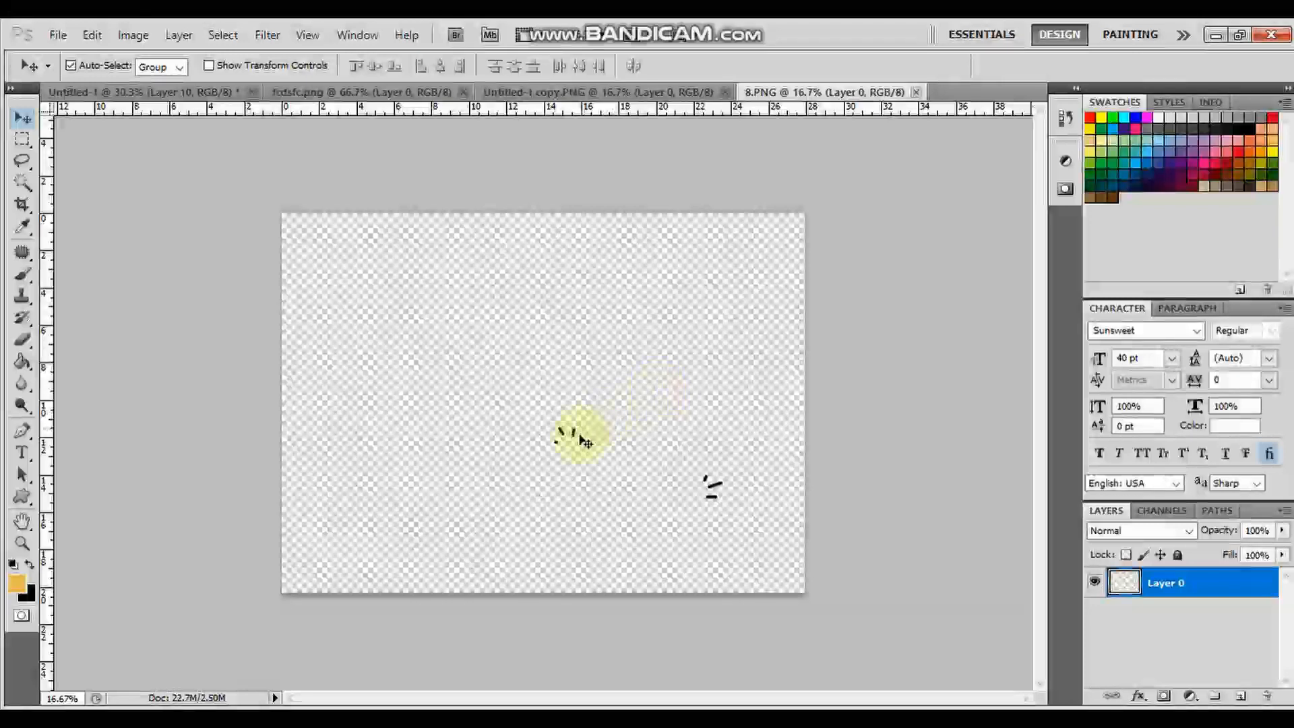
drag(584, 440, 559, 378)
click(716, 494)
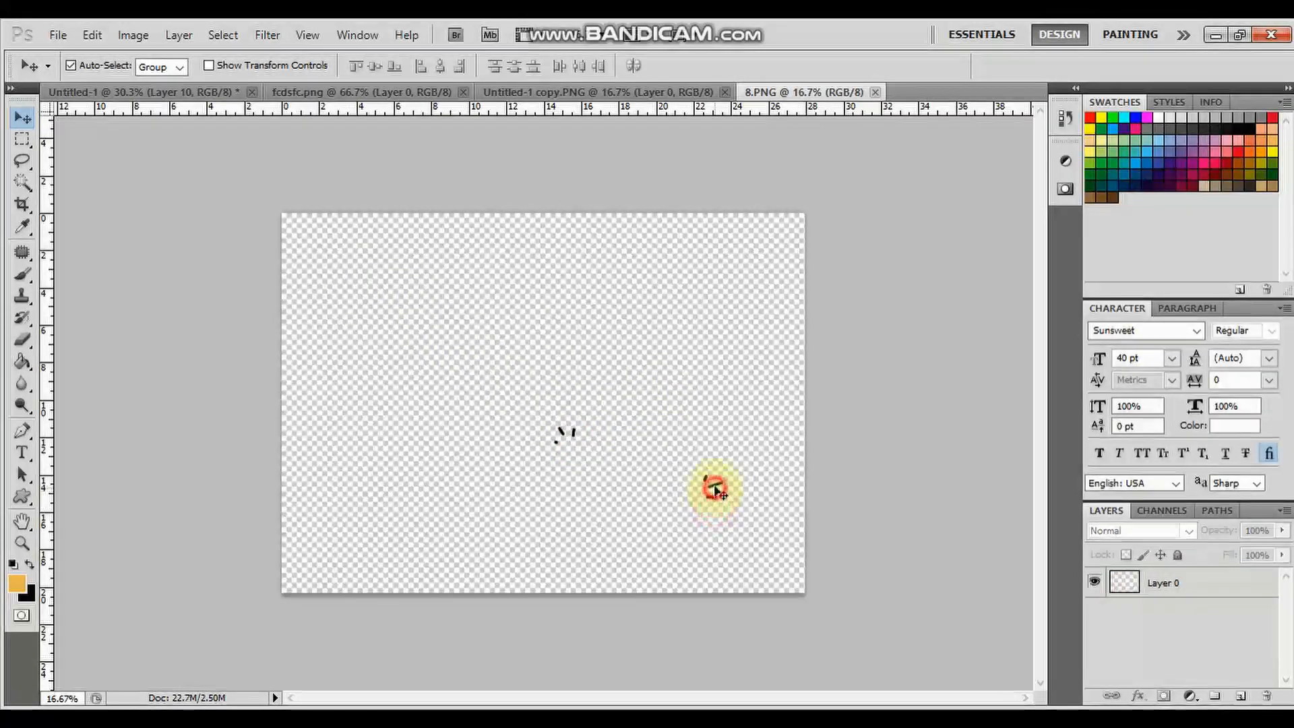
drag(474, 319, 390, 239)
drag(474, 408, 472, 409)
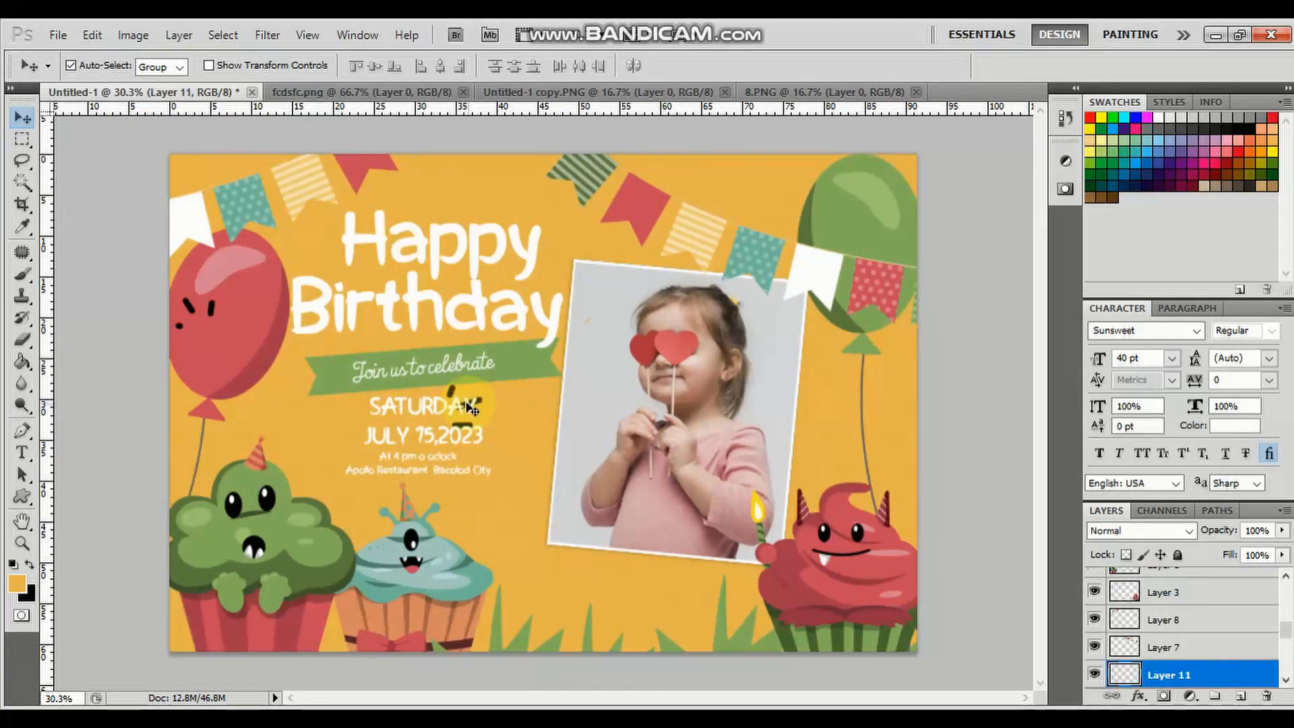
scroll(475, 405, up, 1)
drag(145, 291, 322, 167)
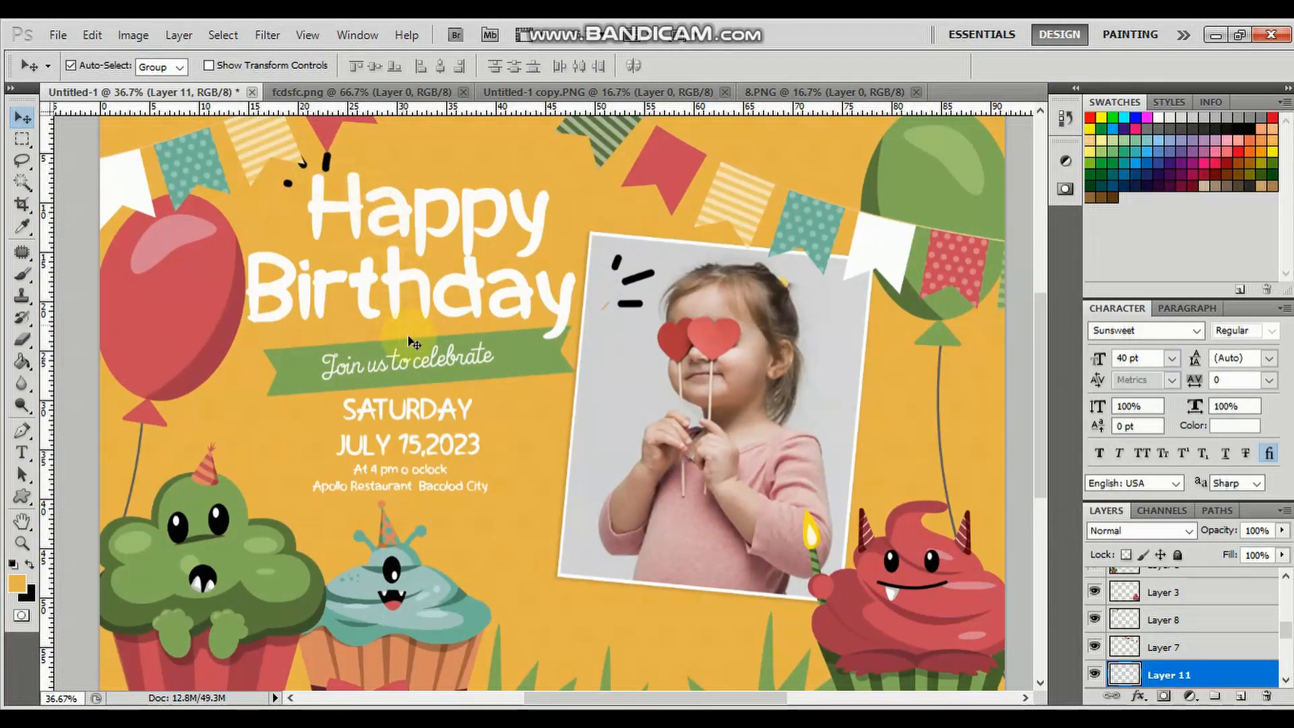
Lower the venue and date texts, the ribbon with its text and both title lines, and move the accent strokes down beside "Happy"
drag(407, 497, 399, 519)
drag(406, 450, 397, 468)
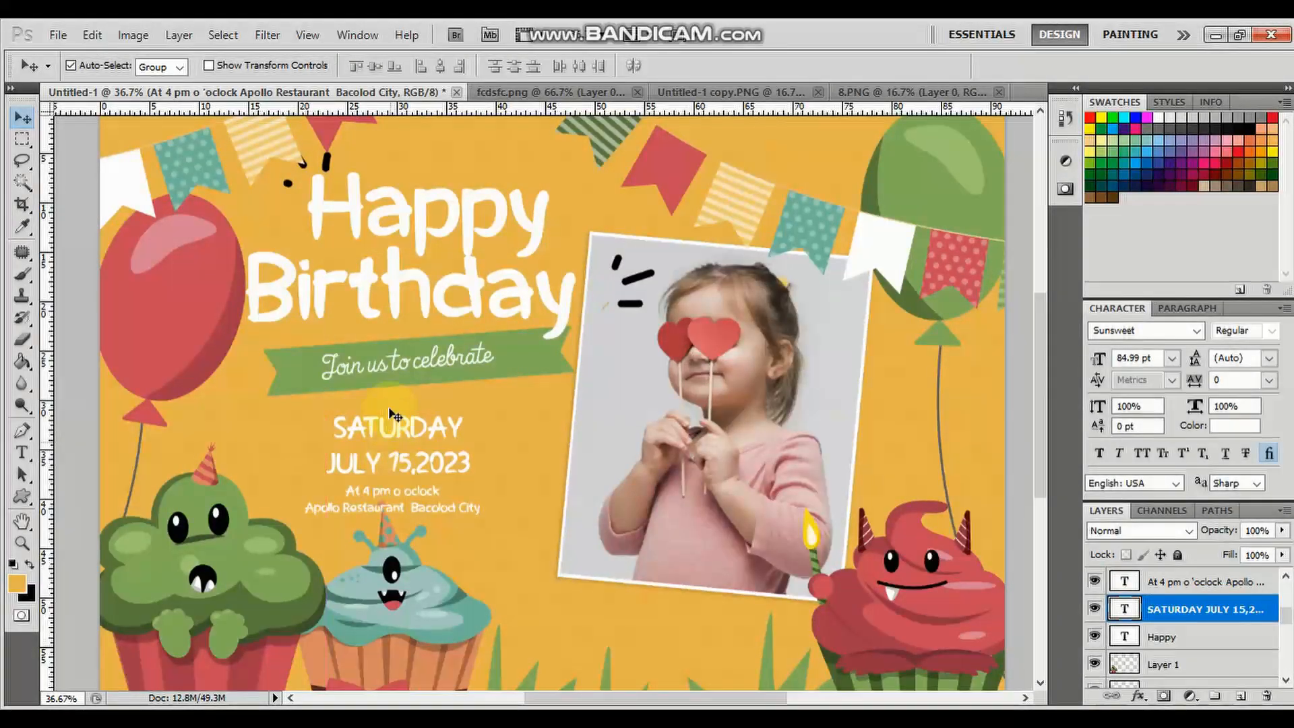
click(390, 358)
shift+click(516, 362)
drag(516, 362, 507, 380)
drag(470, 299, 471, 337)
drag(429, 225, 410, 255)
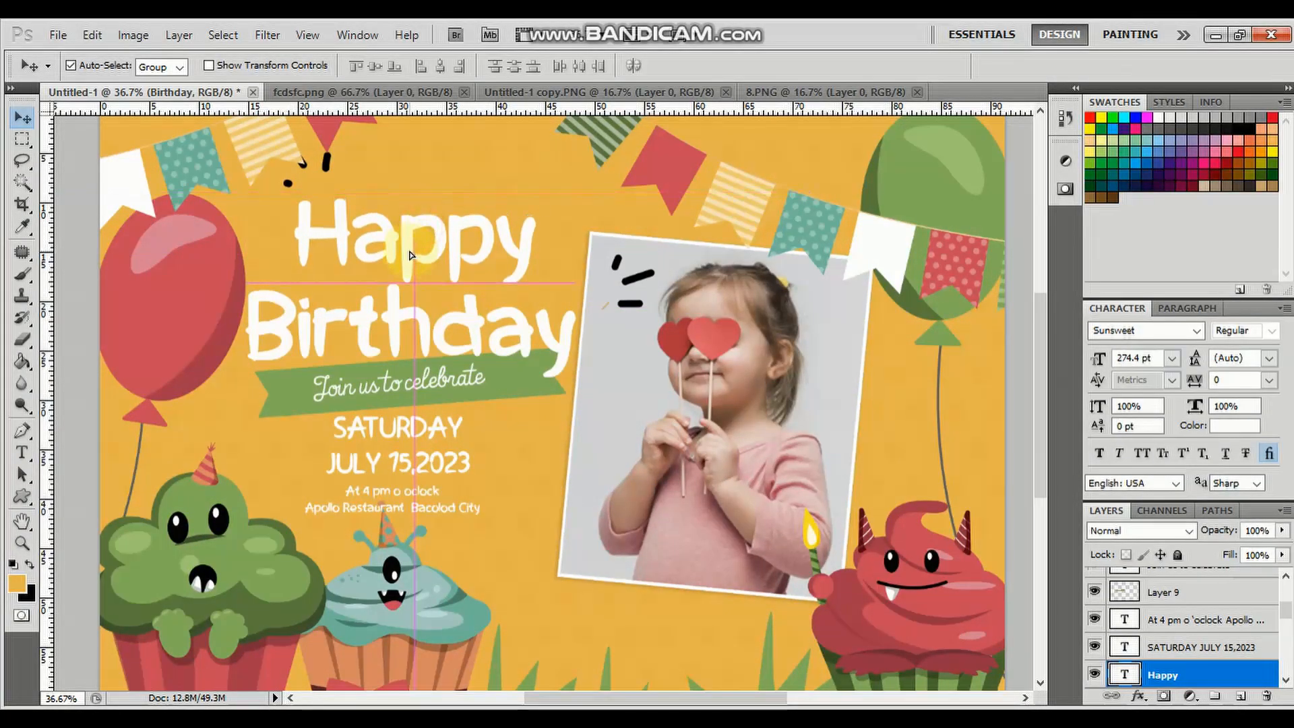
drag(326, 163, 317, 186)
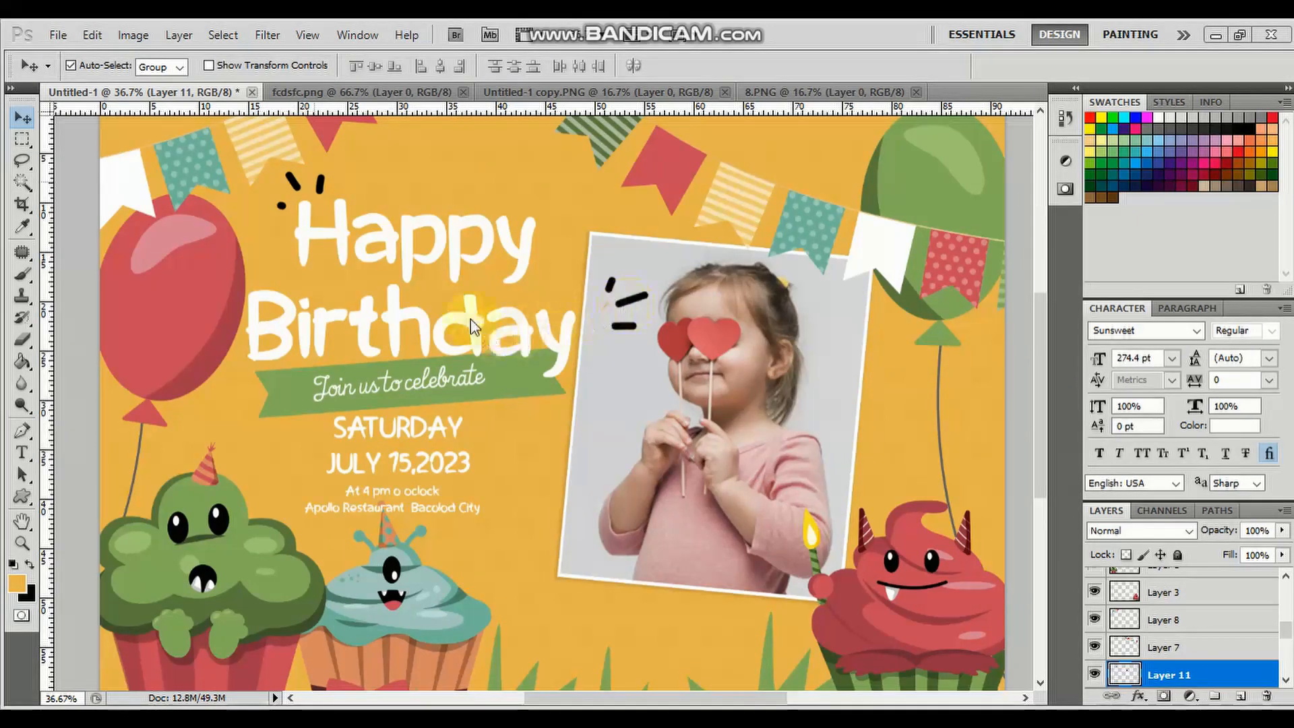
Scale the "Happy" and "Birthday" title lines together to about 84.69% and nudge them into place above the ribbon
click(484, 249)
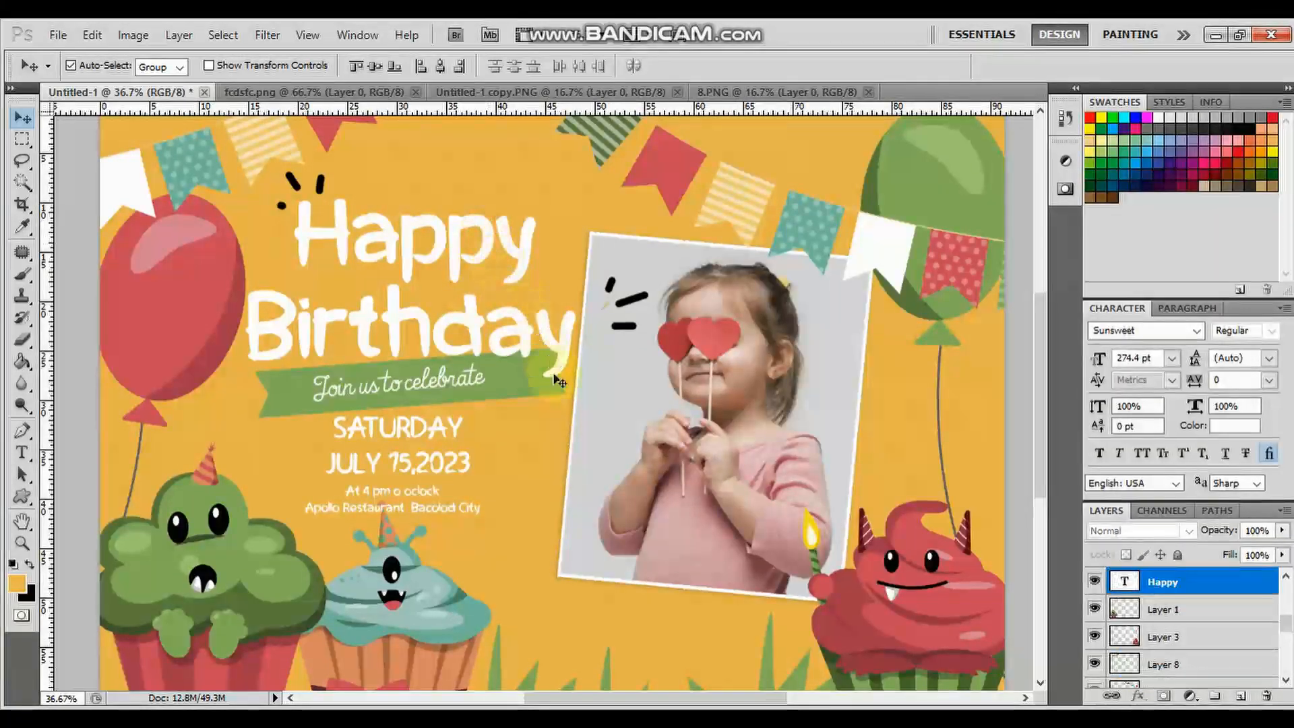
key(ctrl+t)
key(Return)
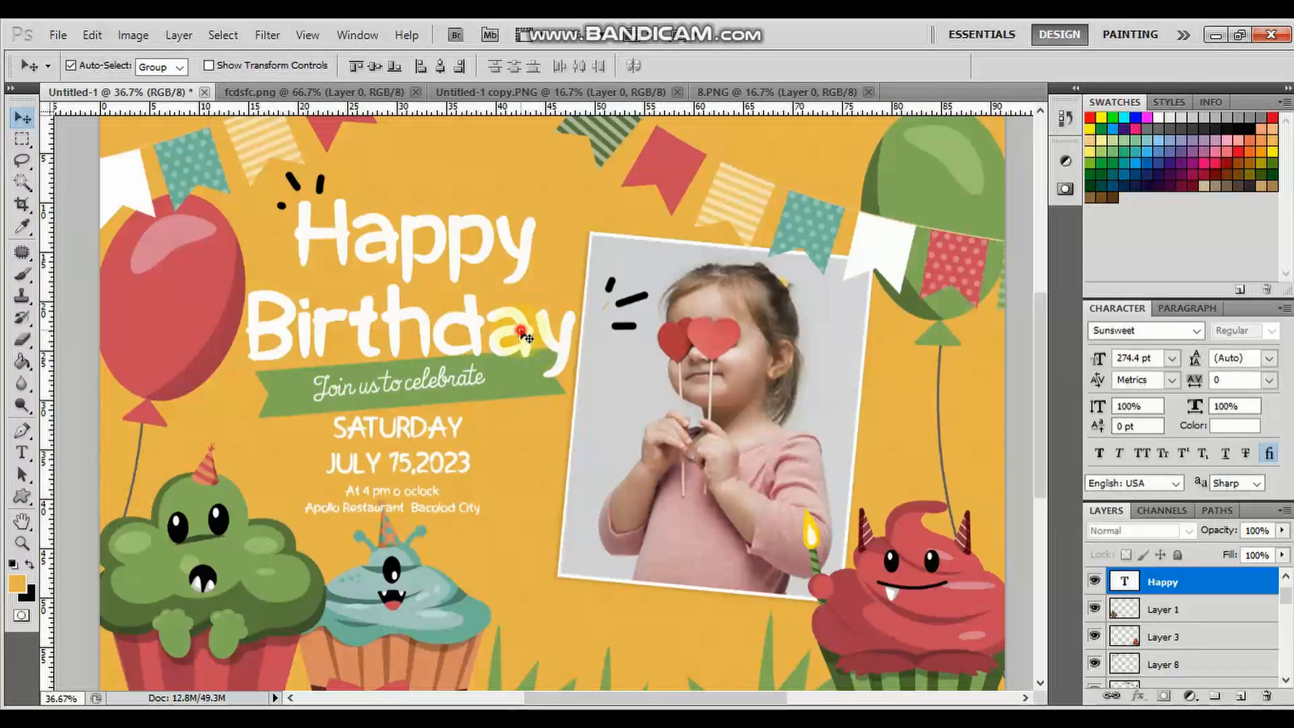
click(526, 337)
key(ctrl+t)
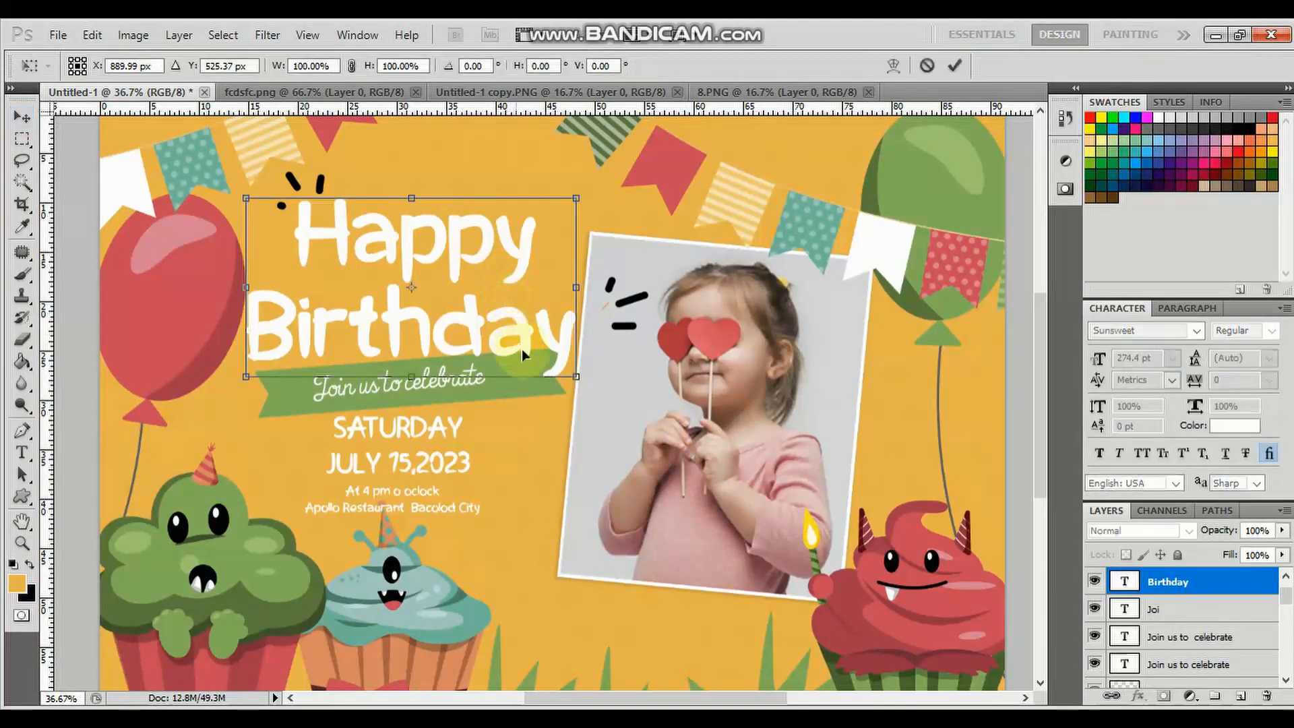
drag(572, 376, 525, 349)
drag(449, 217, 453, 228)
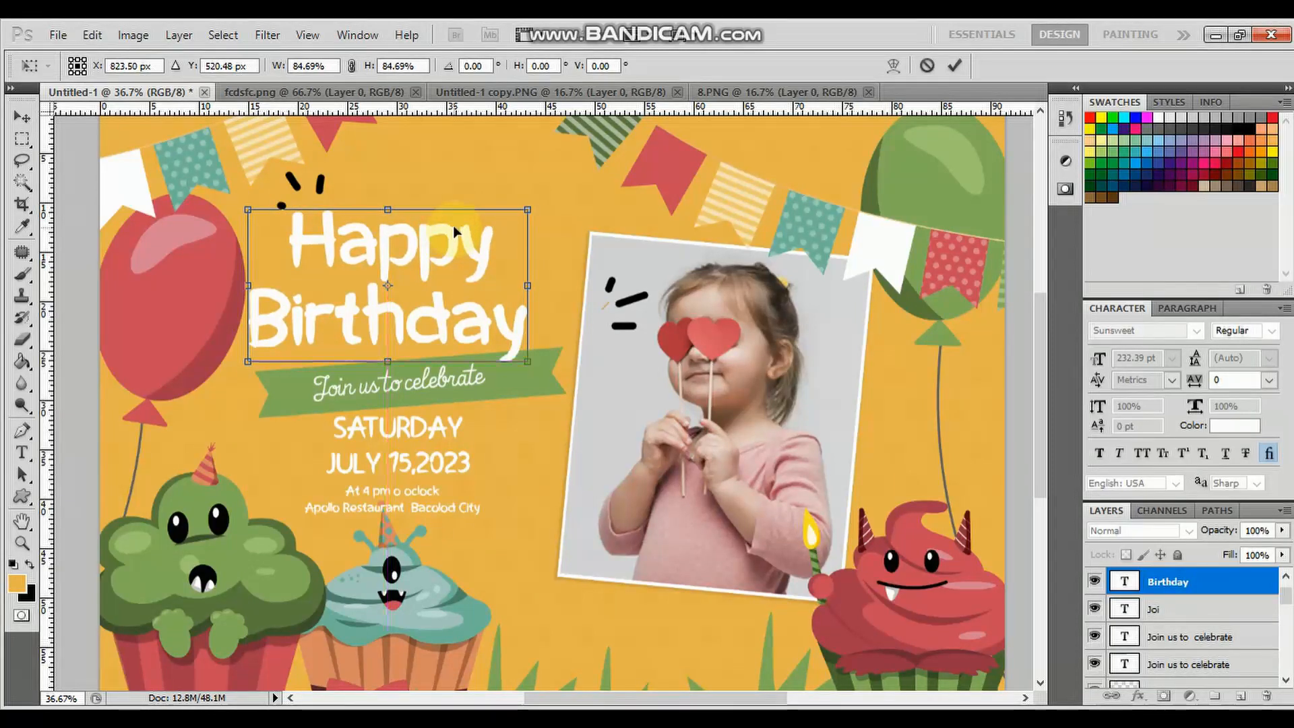
key(Return)
key(m)
drag(567, 234, 665, 355)
key(ctrl+t)
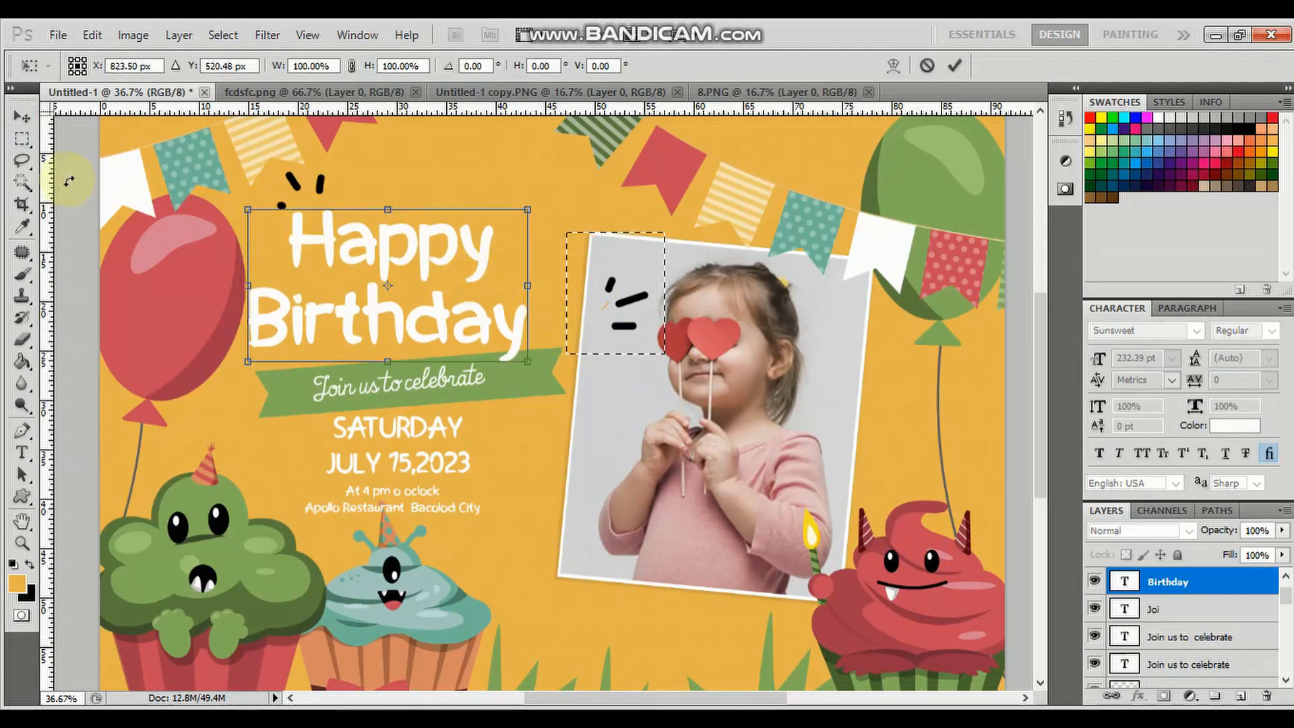
key(Escape)
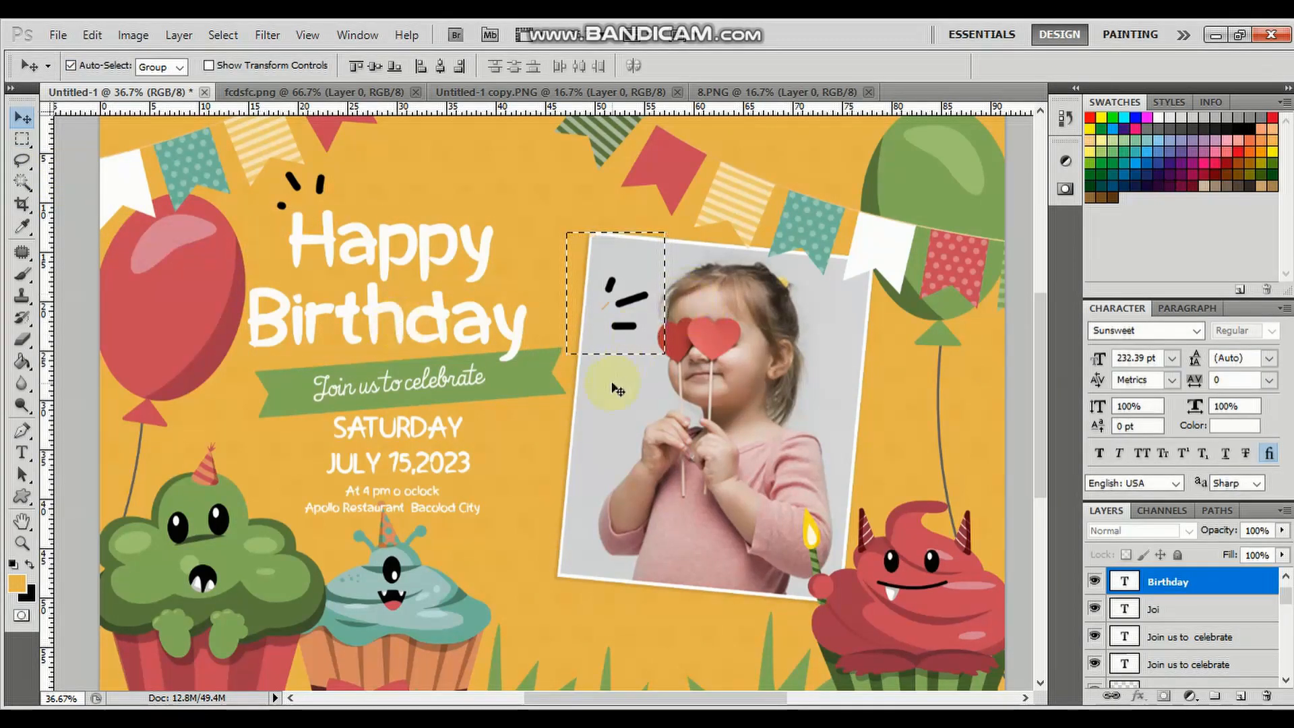
Select the accent strokes lying over the photo on Layer 11 and place a copy beside the end of "Birthday"
click(623, 326)
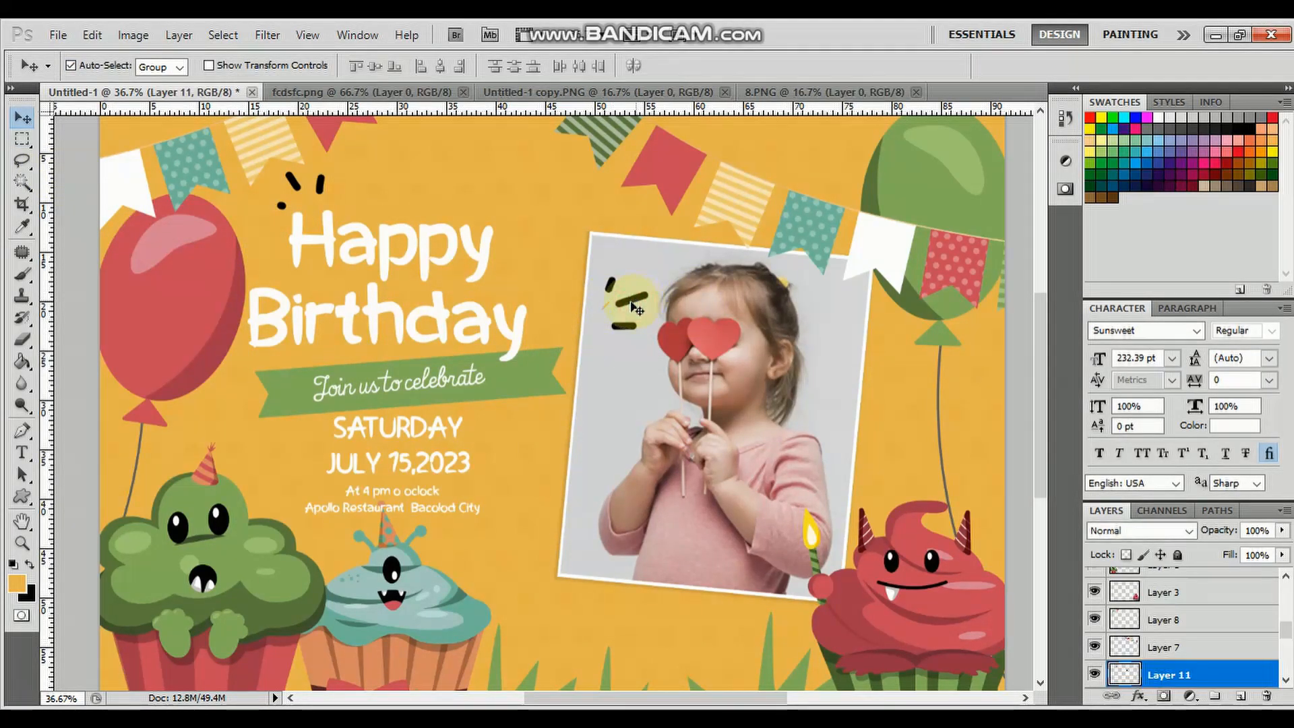
key(m)
drag(586, 255, 654, 346)
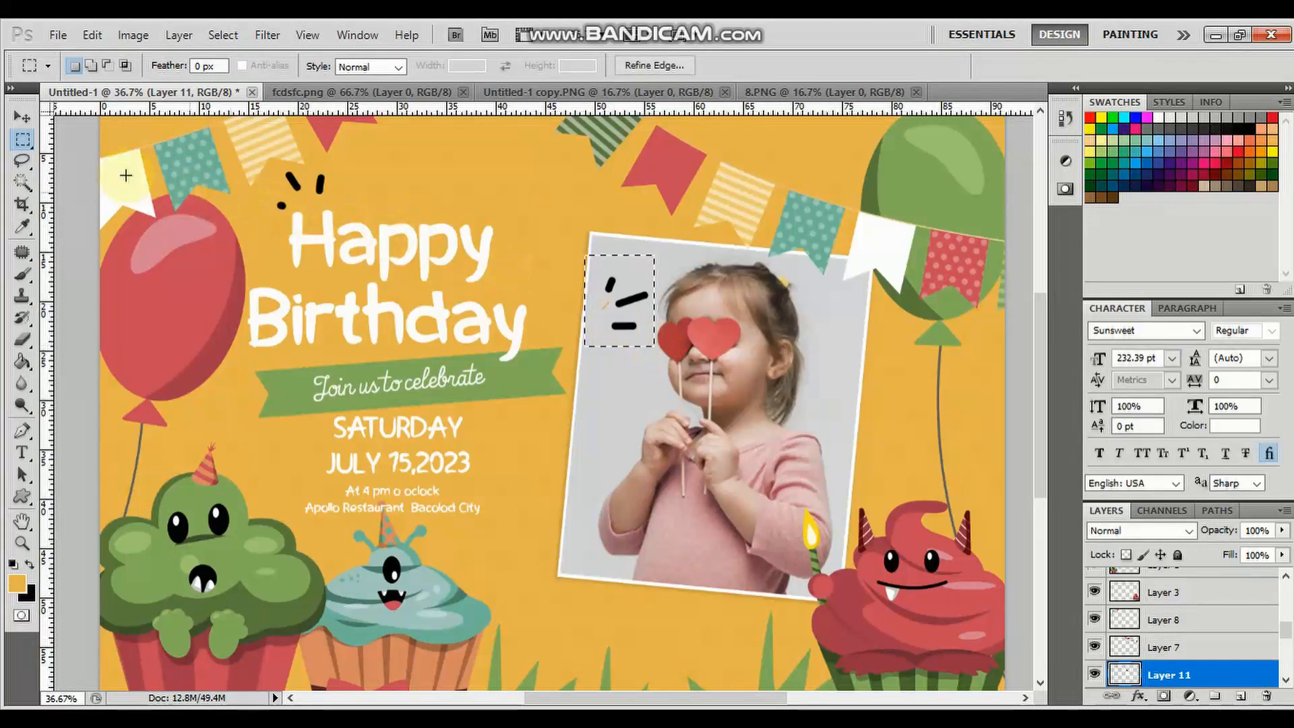
click(22, 118)
drag(622, 315, 574, 322)
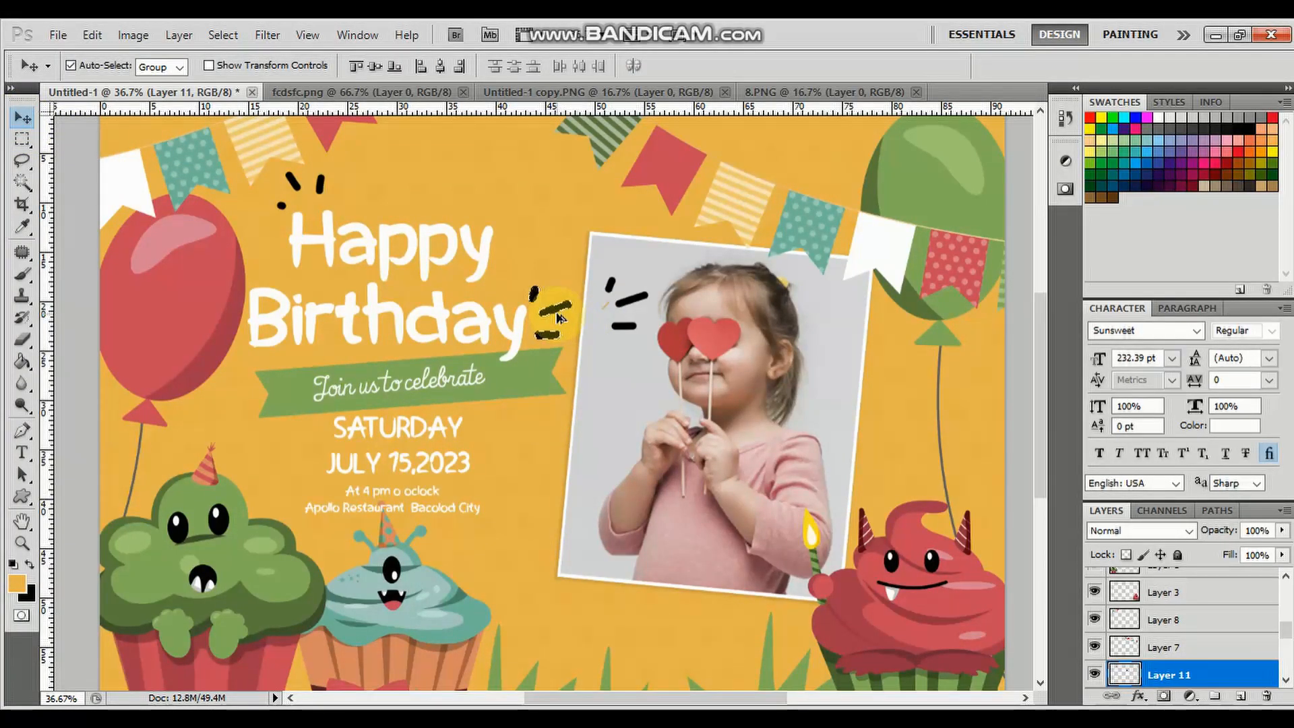
drag(557, 318, 554, 317)
Apply a Color Overlay to the accent strokes in off-white fffefc, sampled from the "Happy" title
click(1139, 689)
click(1154, 613)
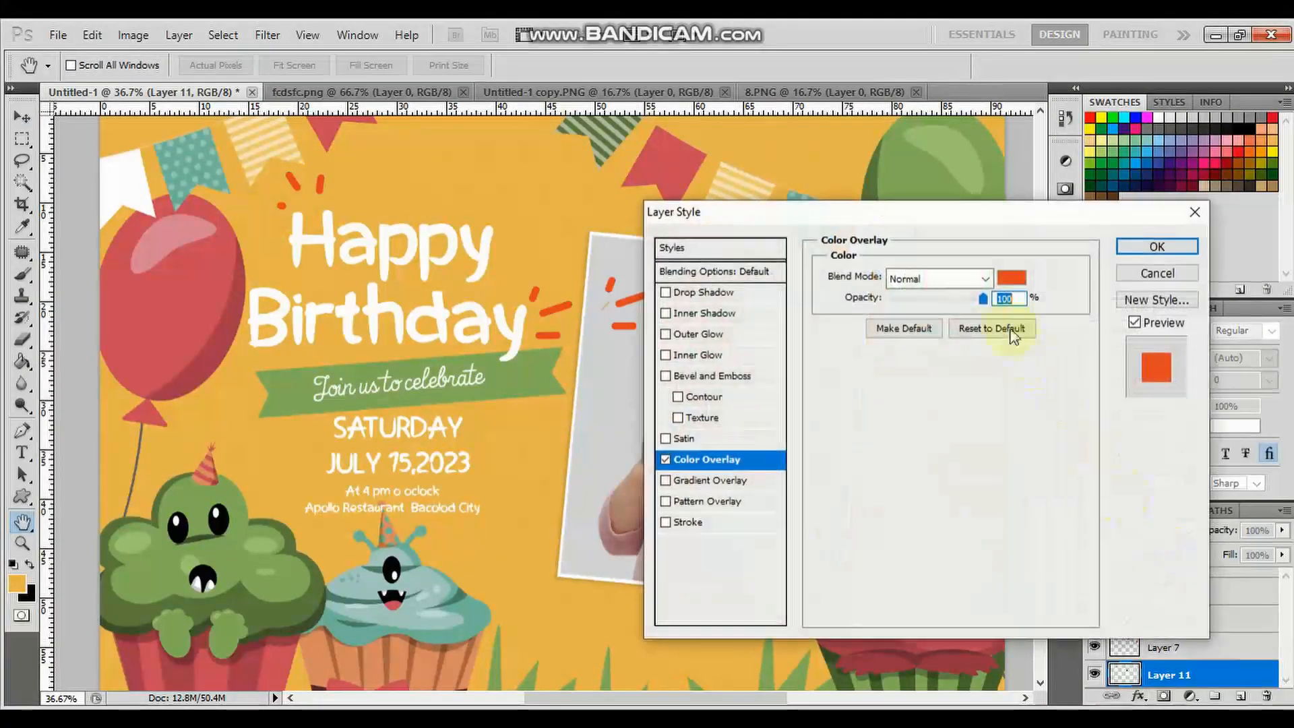
click(1008, 275)
click(390, 231)
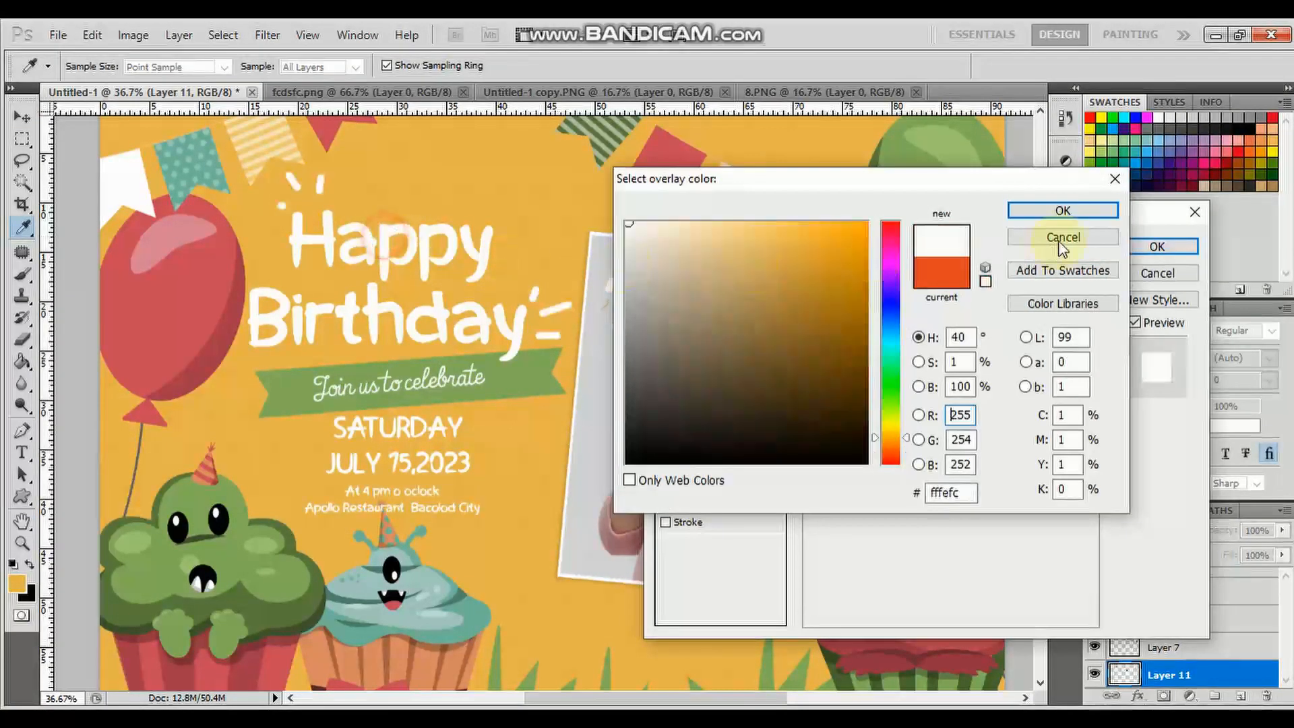
click(1063, 211)
click(1157, 247)
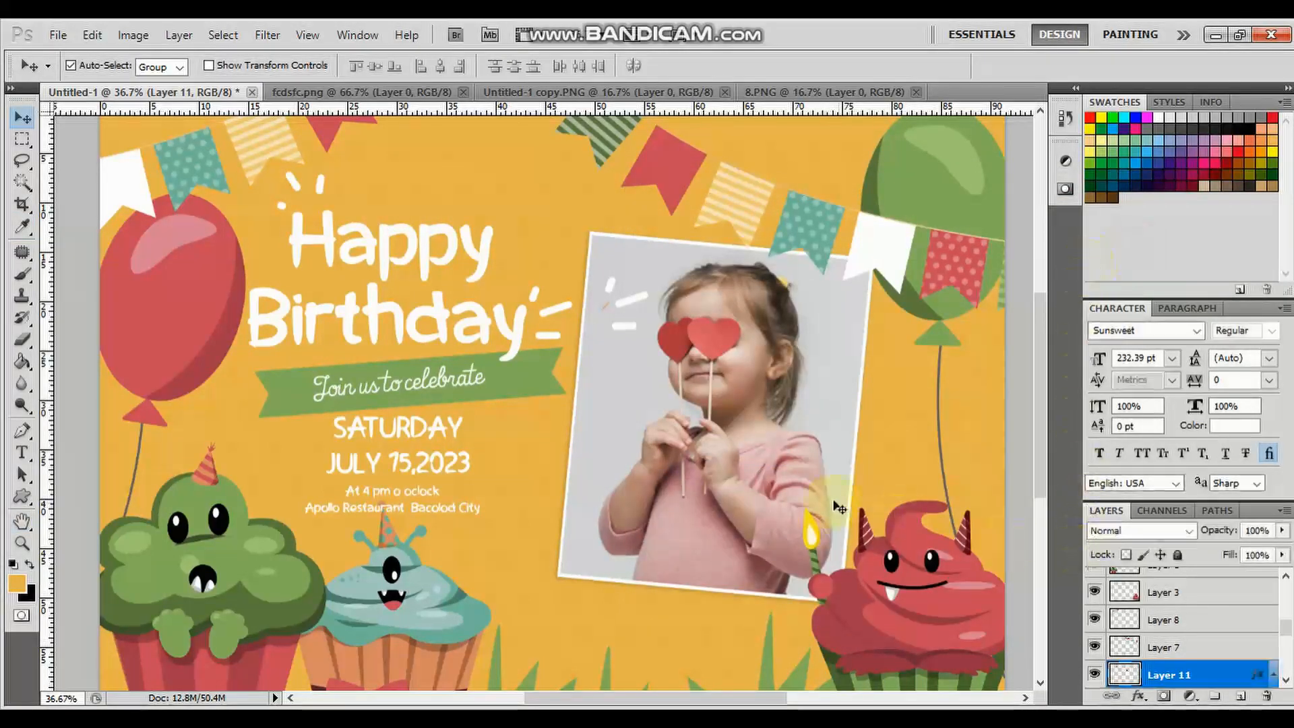
Add a Drop Shadow effect with its preset settings to the "Happy" title
click(437, 244)
click(1139, 696)
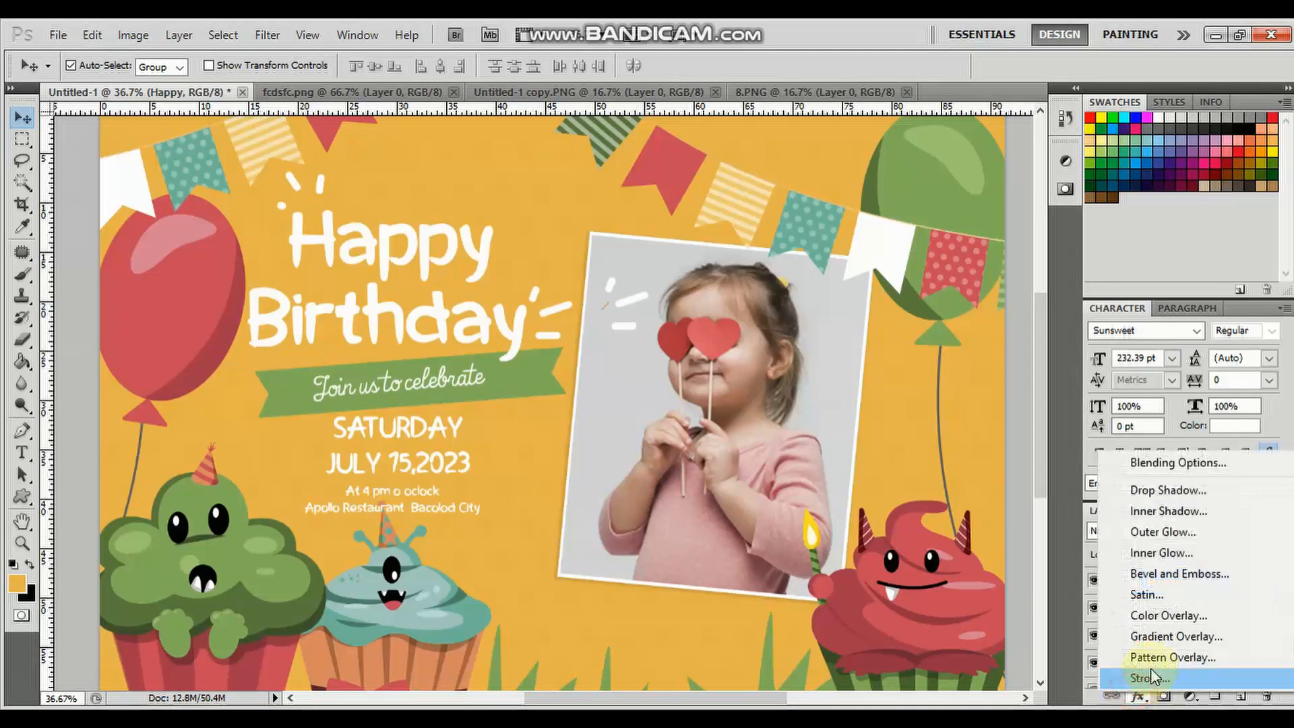
click(1185, 495)
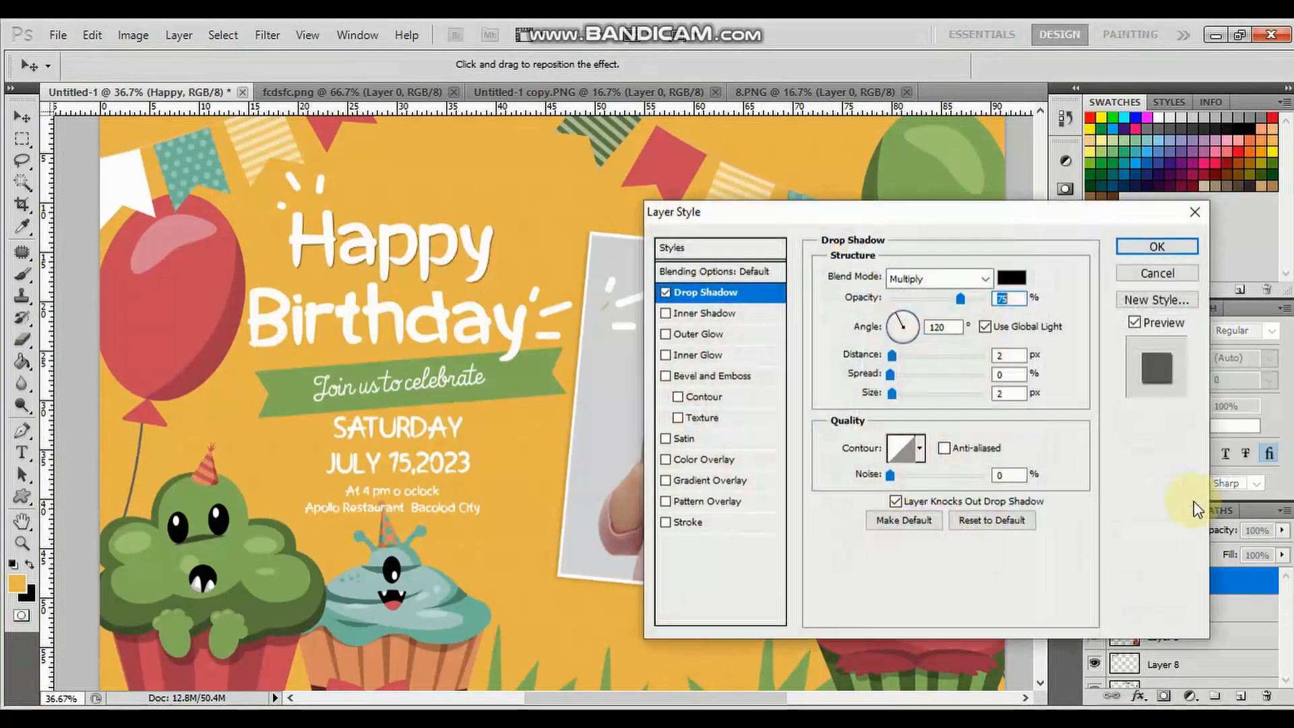
click(1167, 248)
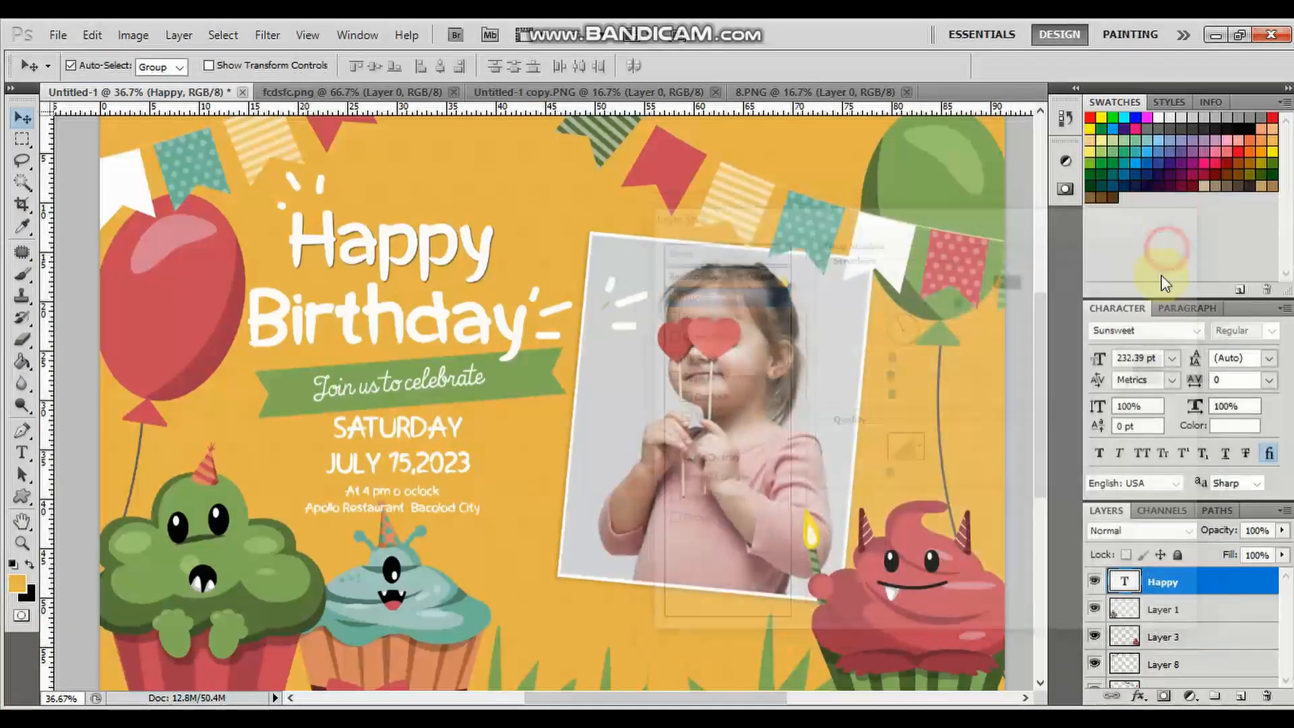
Add a Drop Shadow effect with its preset settings to the "Birthday" title
scroll(1240, 617, up, 2)
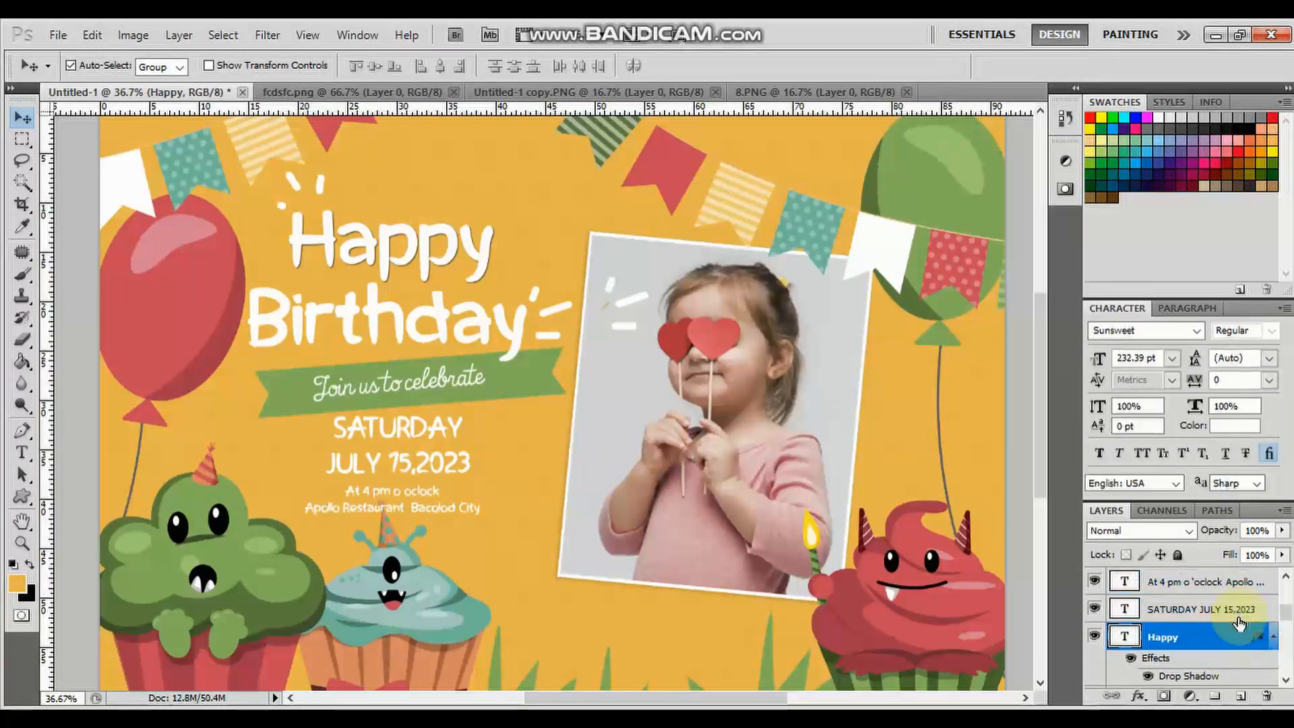
scroll(1243, 642, down, 2)
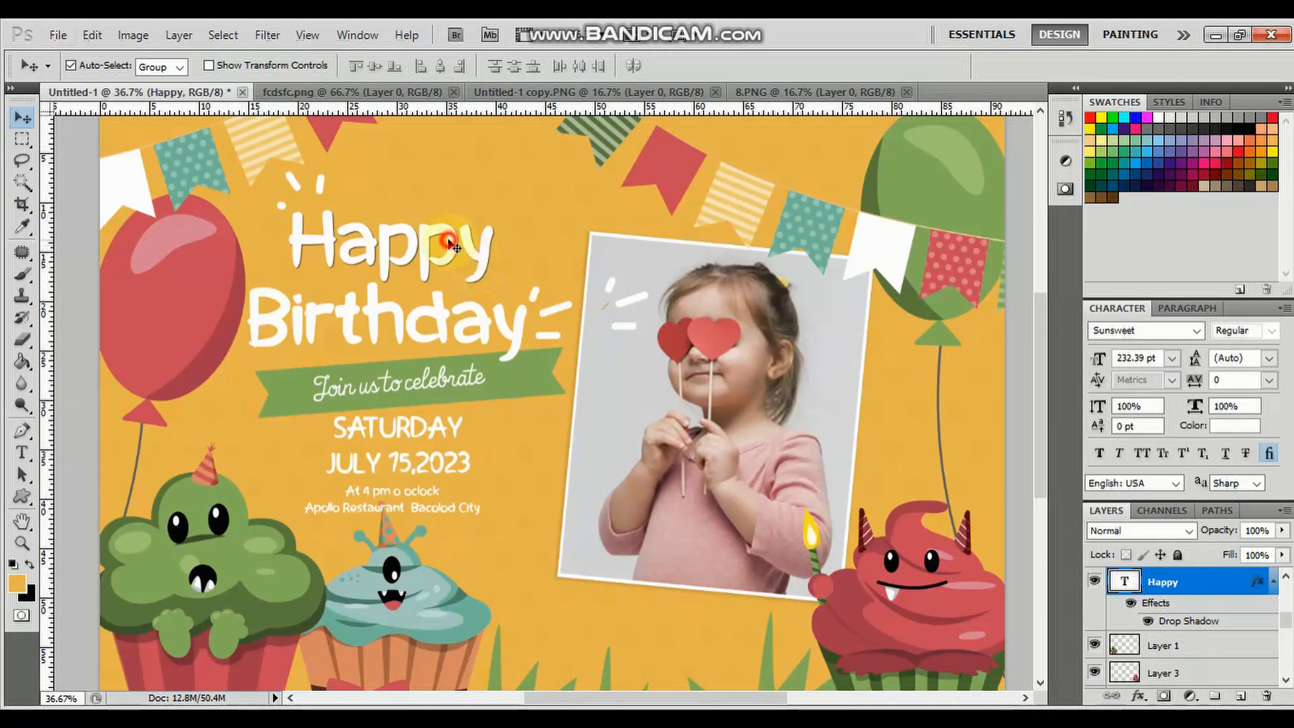
click(432, 311)
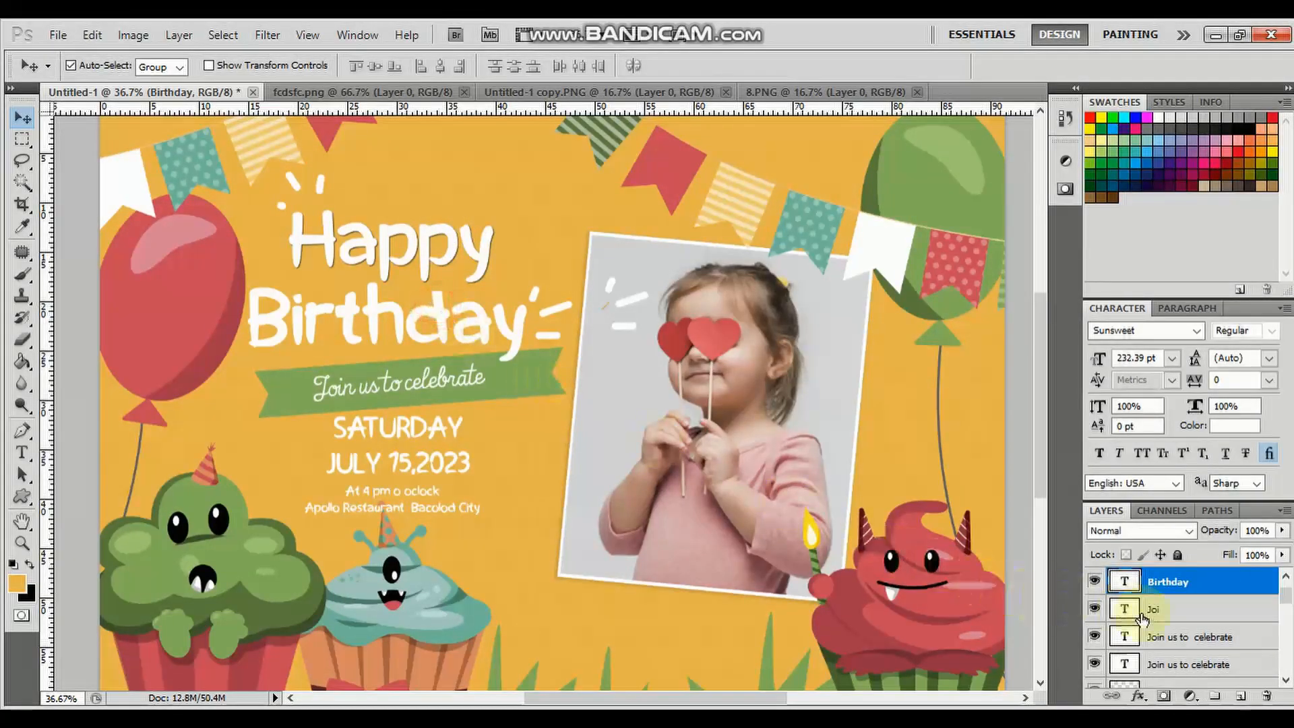
click(1139, 696)
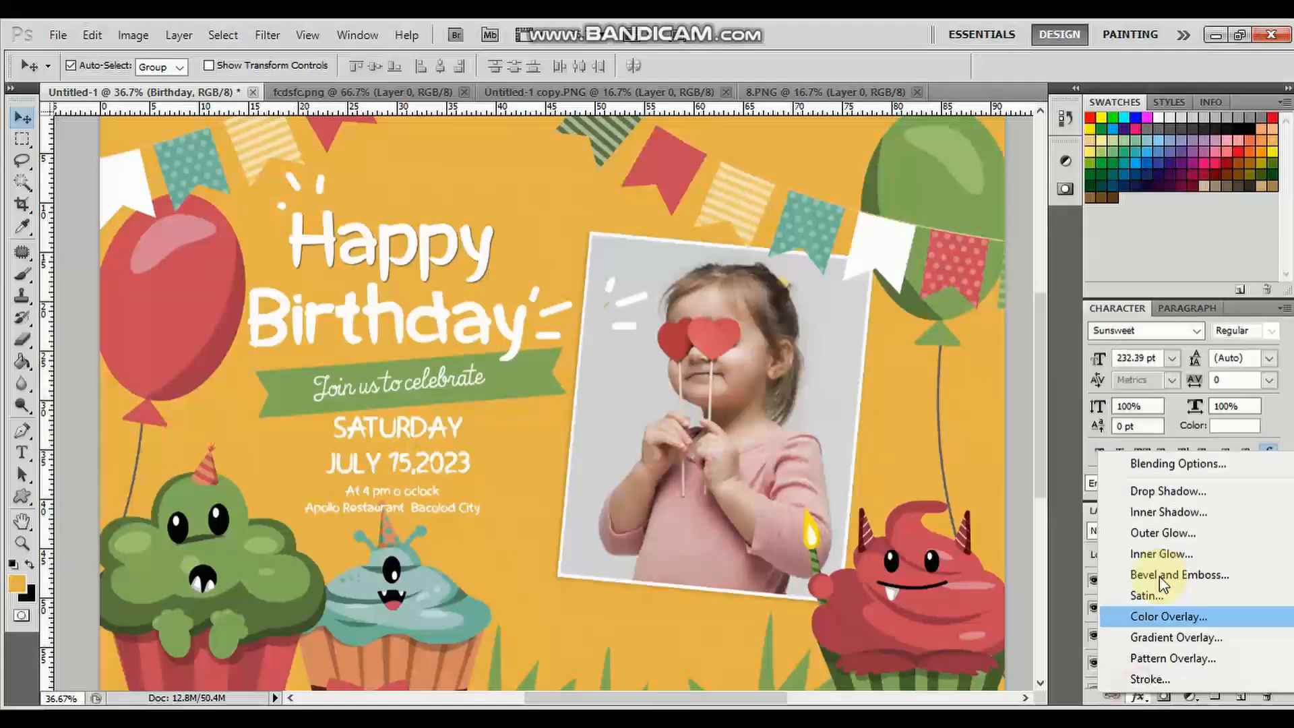
click(1162, 493)
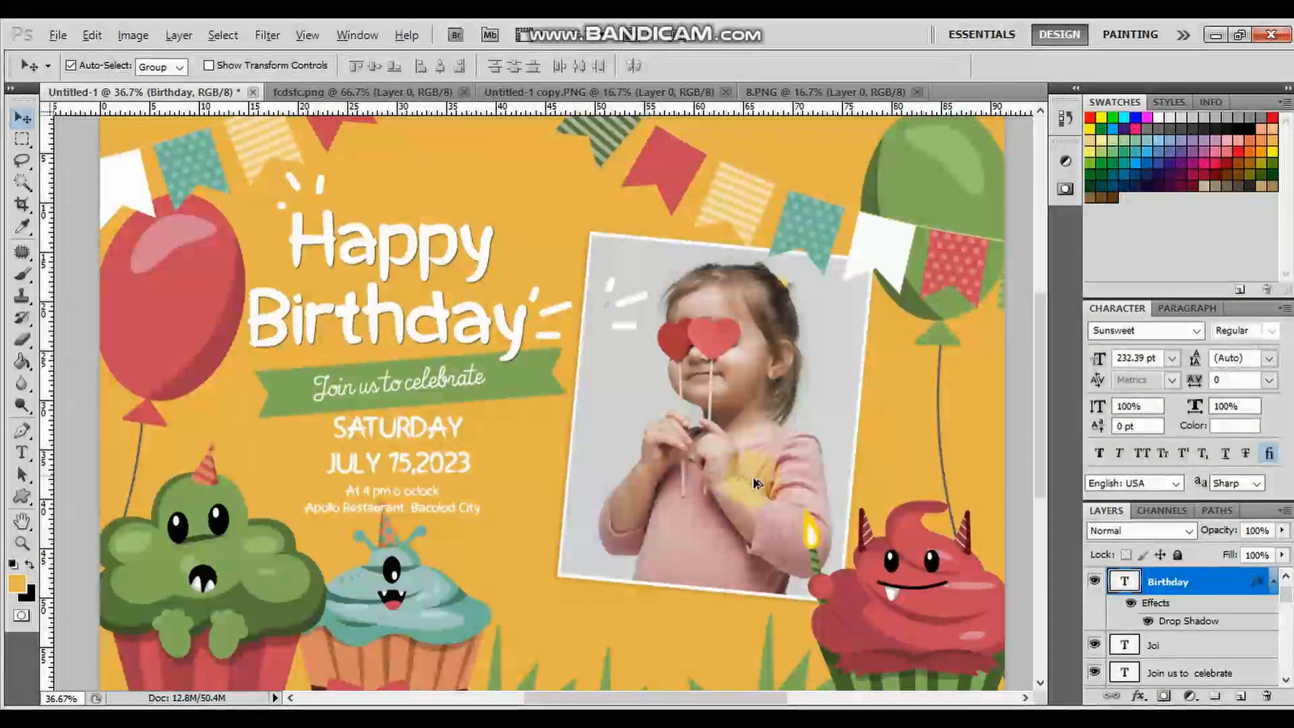
Scale the green monster cupcake on Layer 1 down proportionally to about 92.23%
key(ctrl+minus)
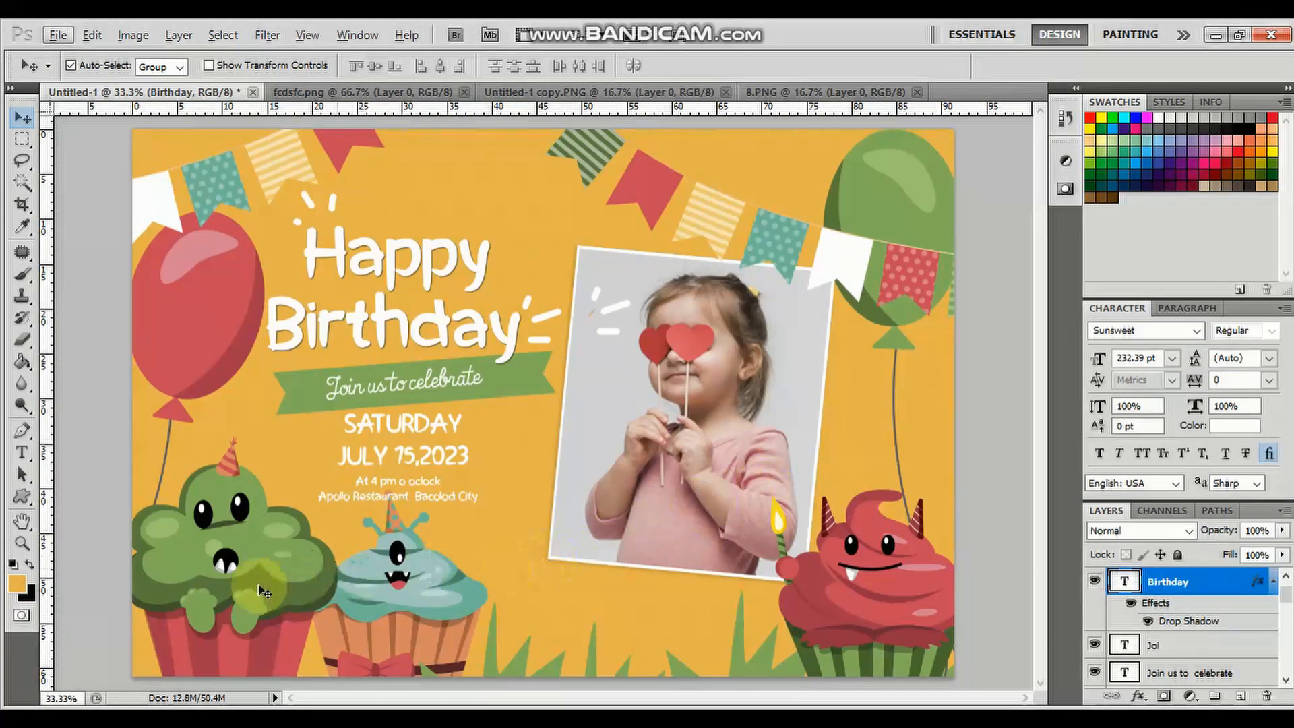
key(ctrl+v)
key(ctrl+t)
drag(345, 431, 321, 459)
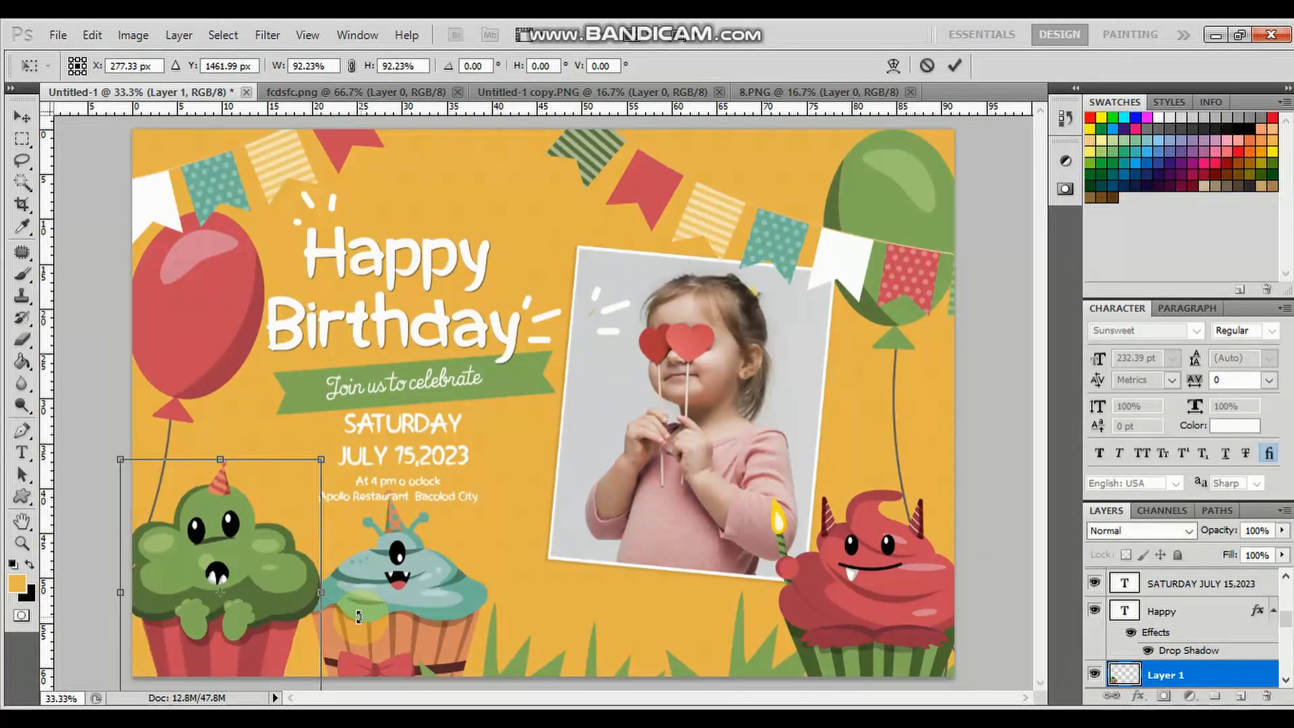
key(Return)
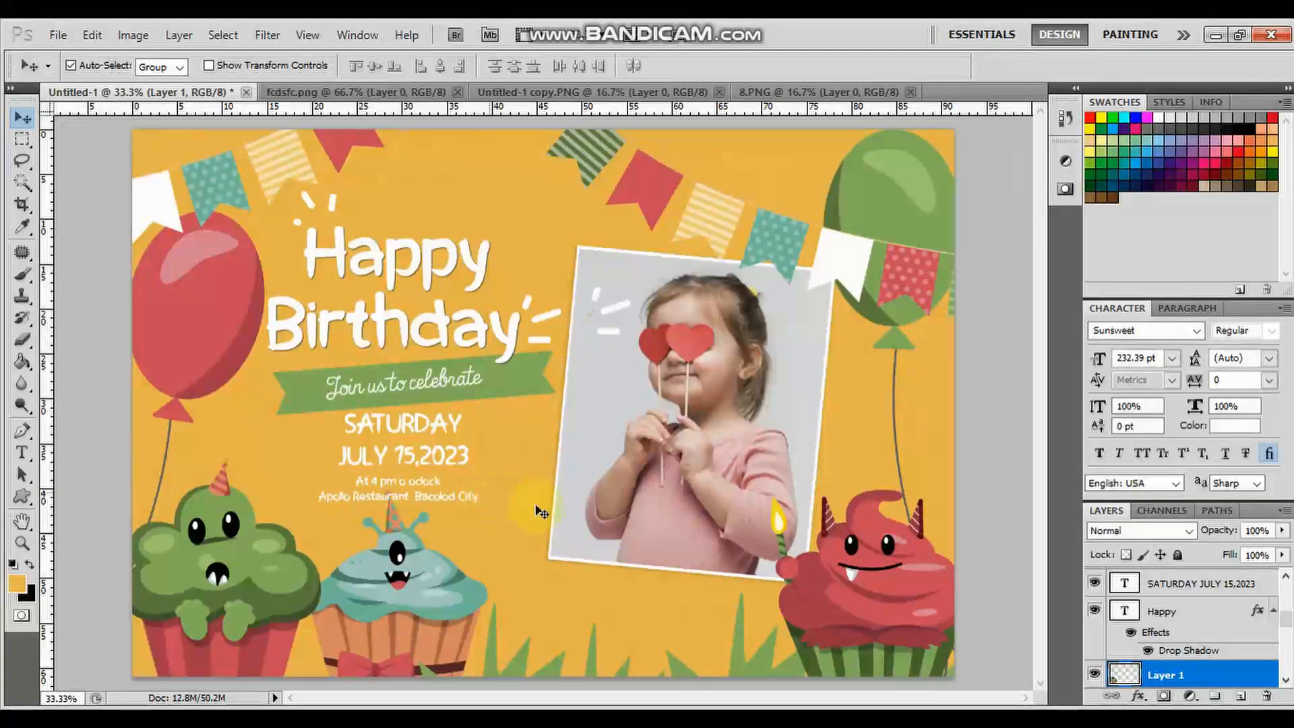
scroll(1158, 664, down, 5)
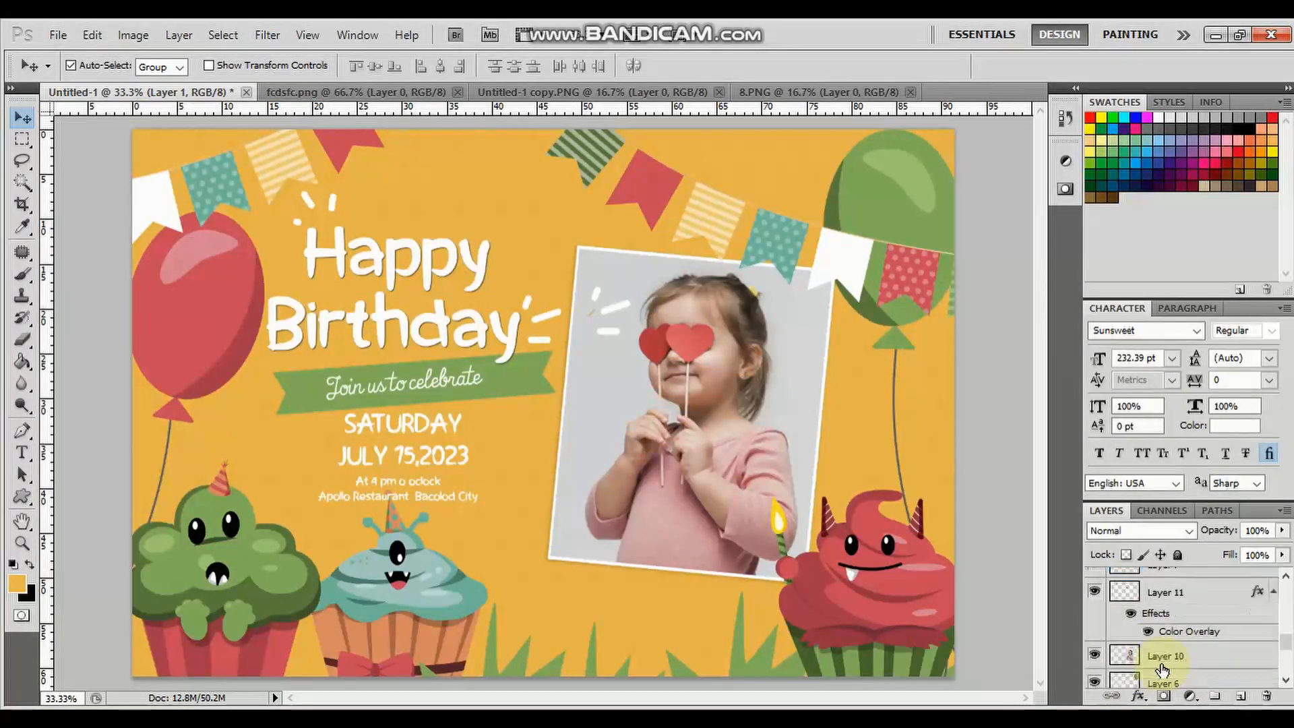